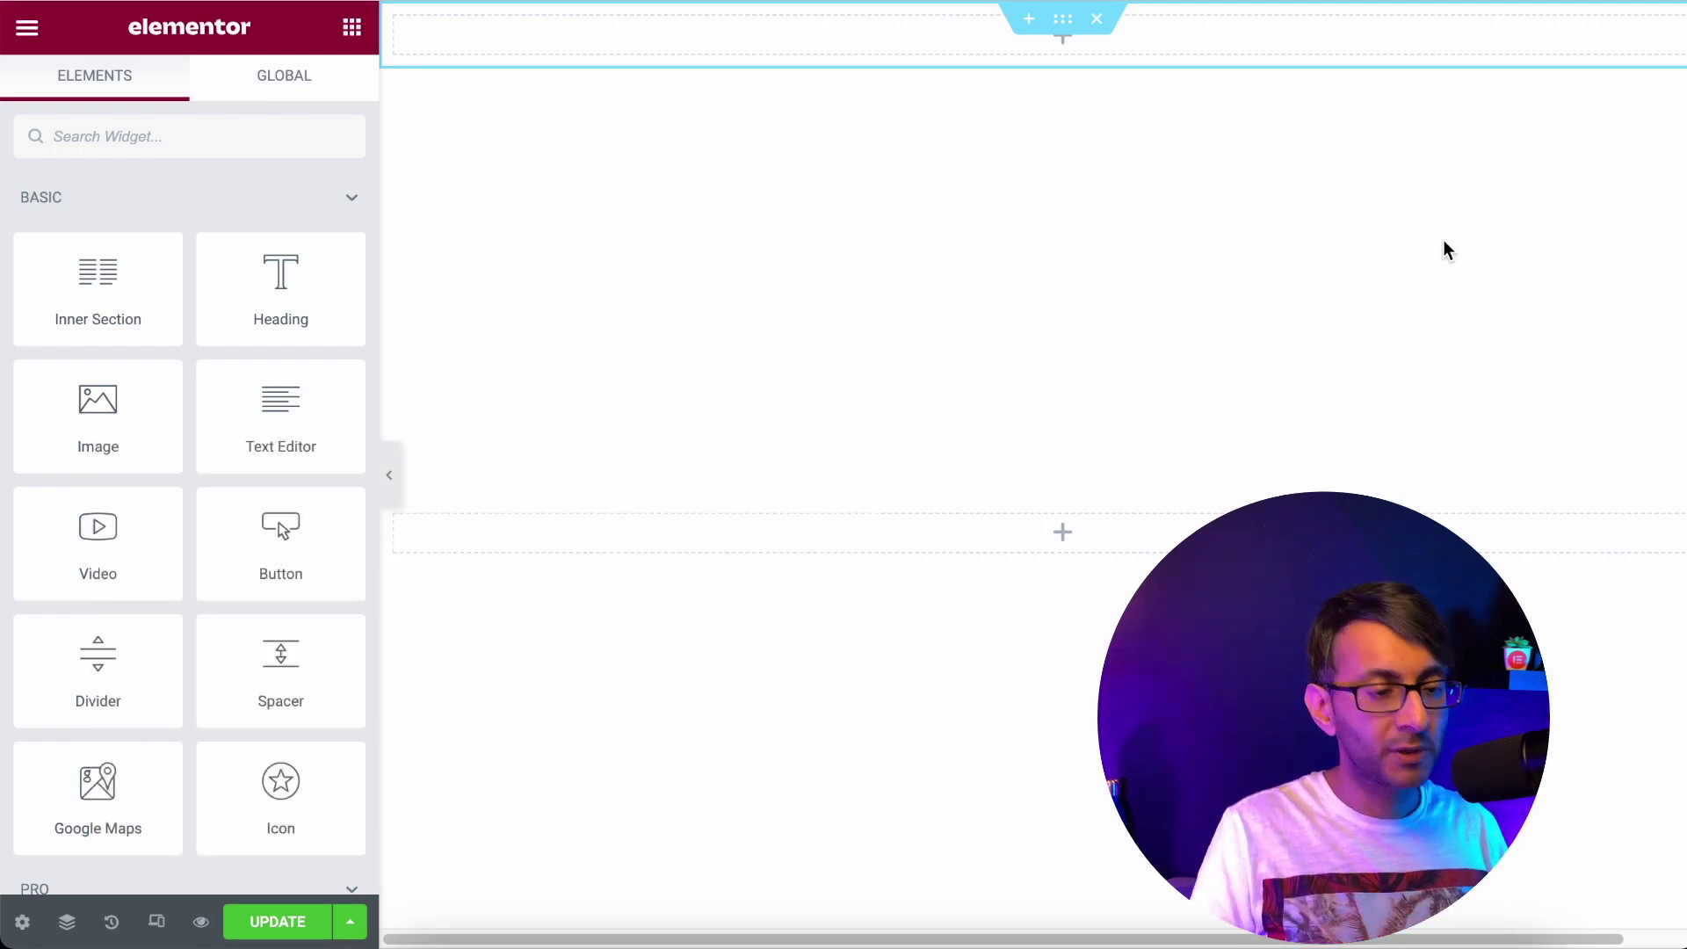
Add an HTML widget to the top section with marquee code linking 'Visit Web Squadron' to websquadron.co.uk.
{"action": "left_click", "coordinate": [227, 139]}
{"action": "type", "text": "ht"}
{"action": "left_click_drag", "start_coordinate": [159, 252], "coordinate": [904, 49]}
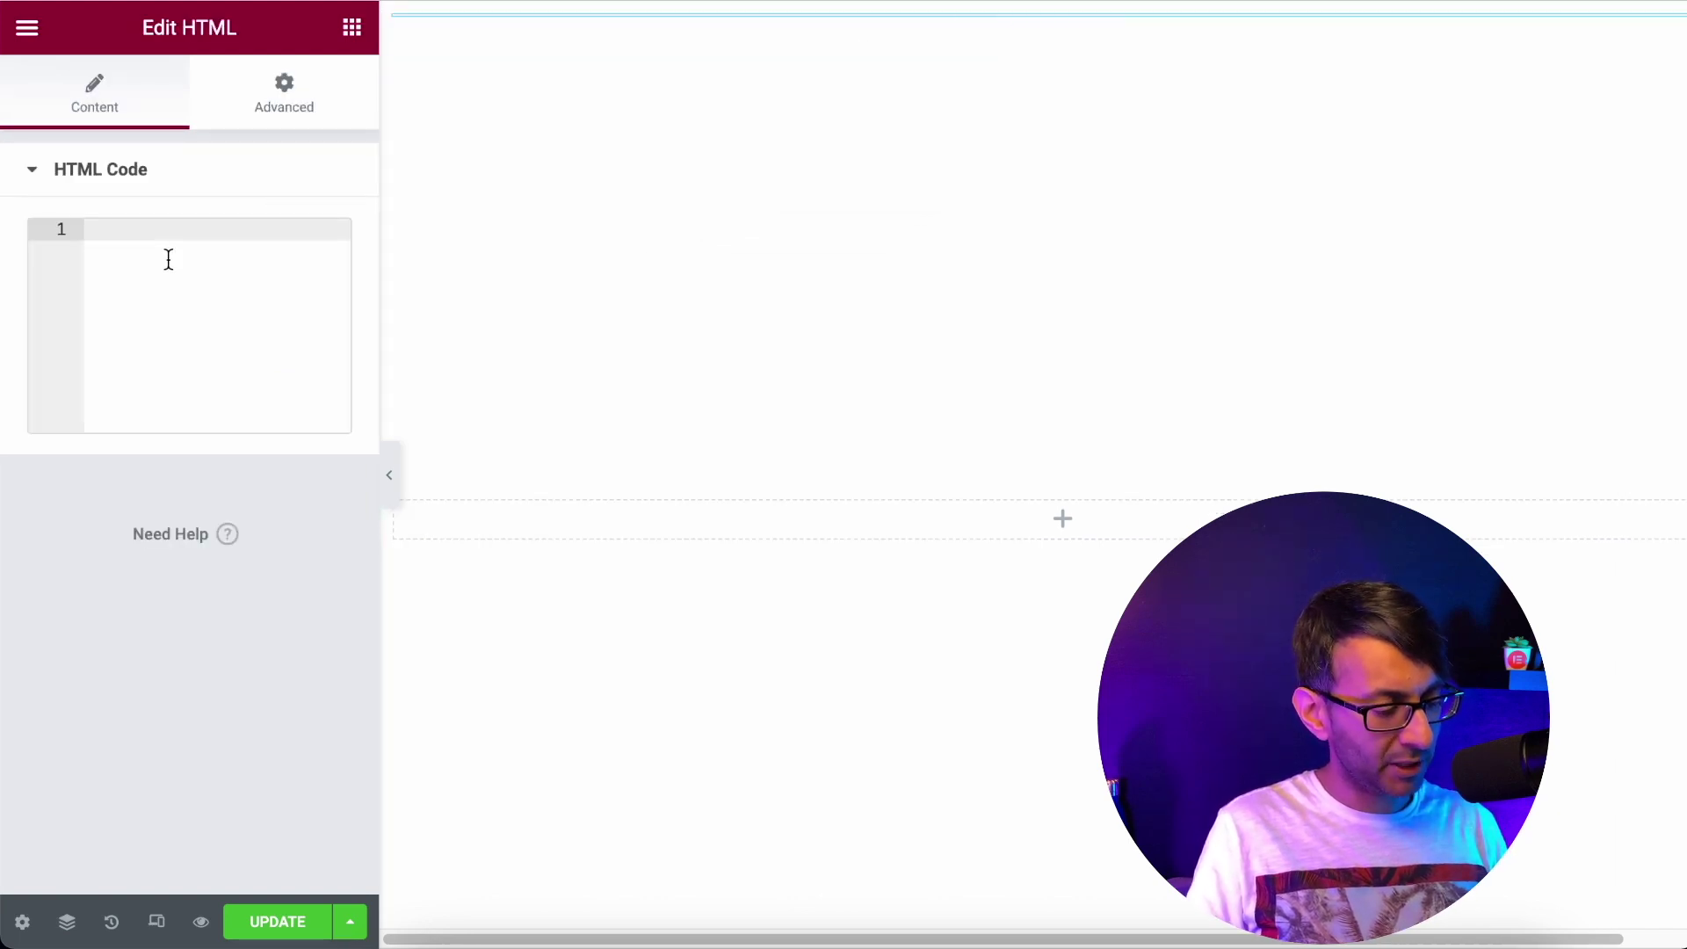
{"action": "type", "text": "<marquee direction = \"left\">  <a href=\"https://websquadron.co.uk\" style=\"color:#000000;\">Visit Web Squadron</a>  </marquee>"}
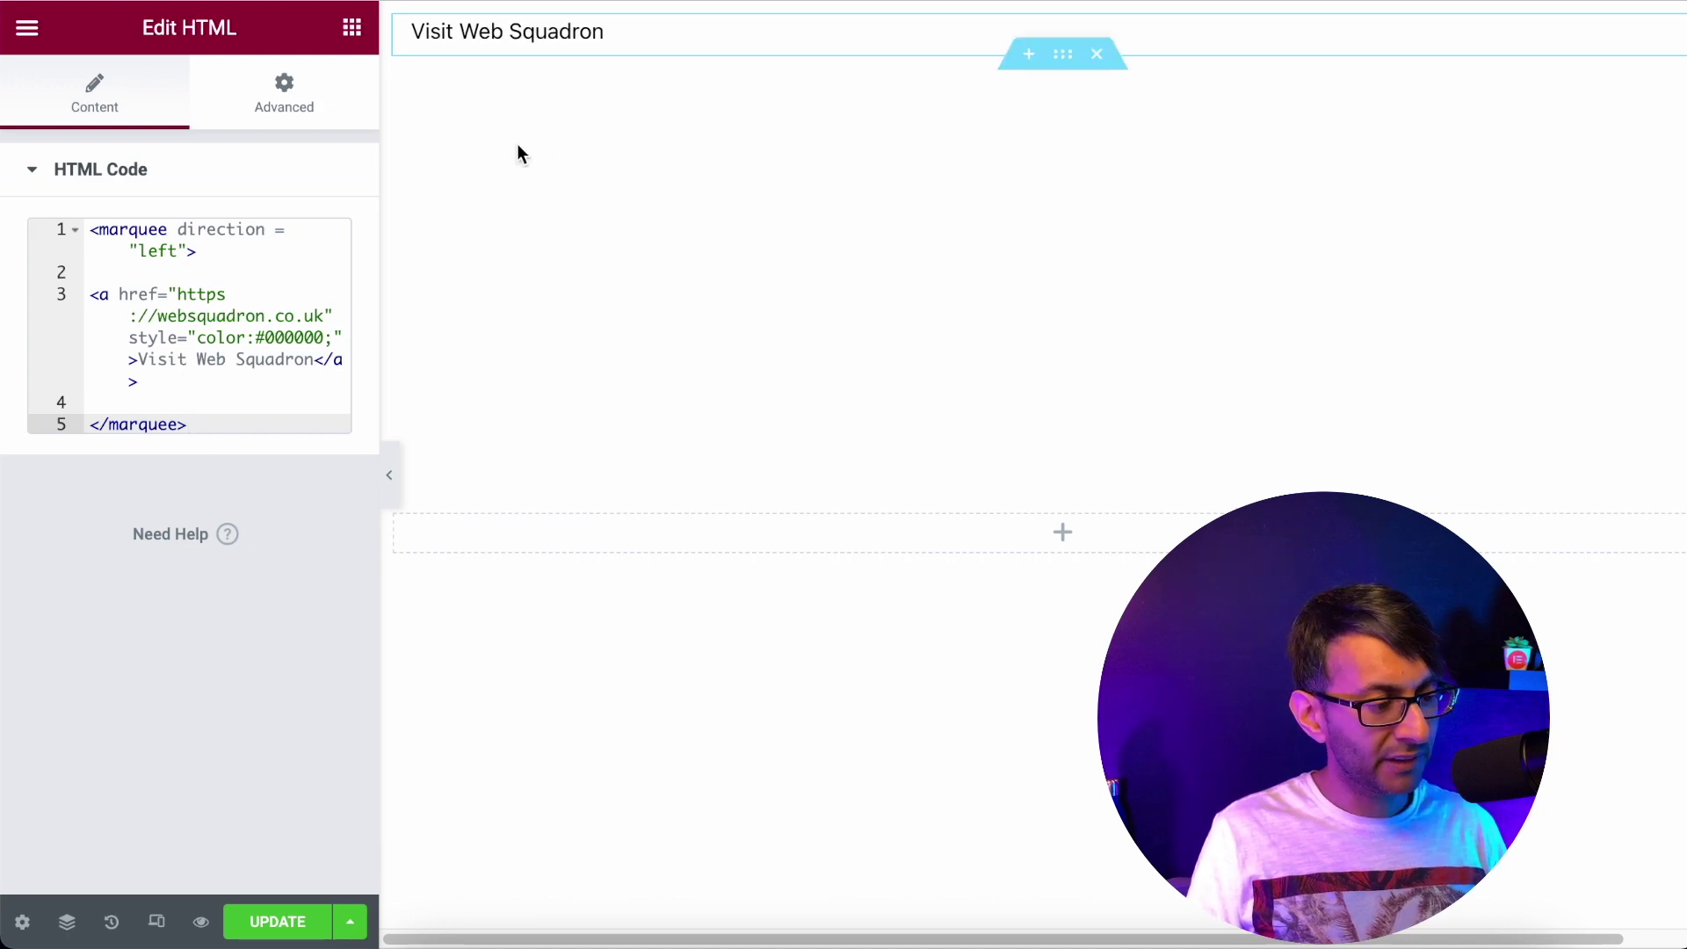
Duplicate the marquee widget and change the copy's code to scroll 'Hello'.
{"action": "right_click", "coordinate": [856, 46]}
{"action": "left_click", "coordinate": [953, 110]}
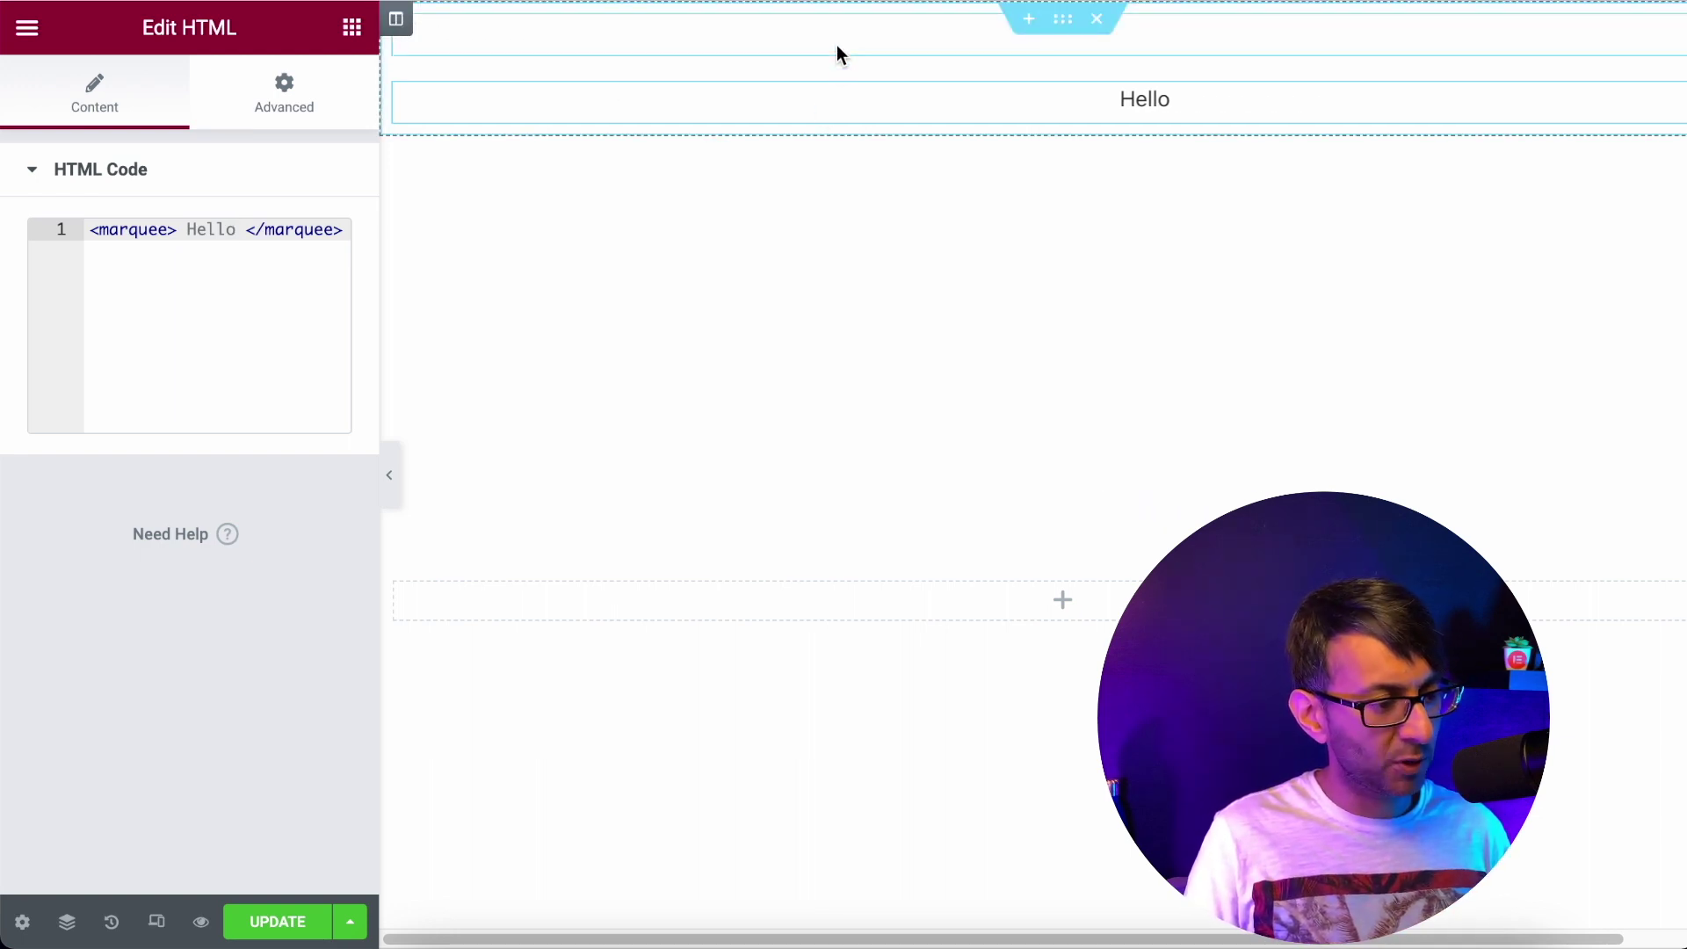
{"action": "left_click", "coordinate": [837, 48]}
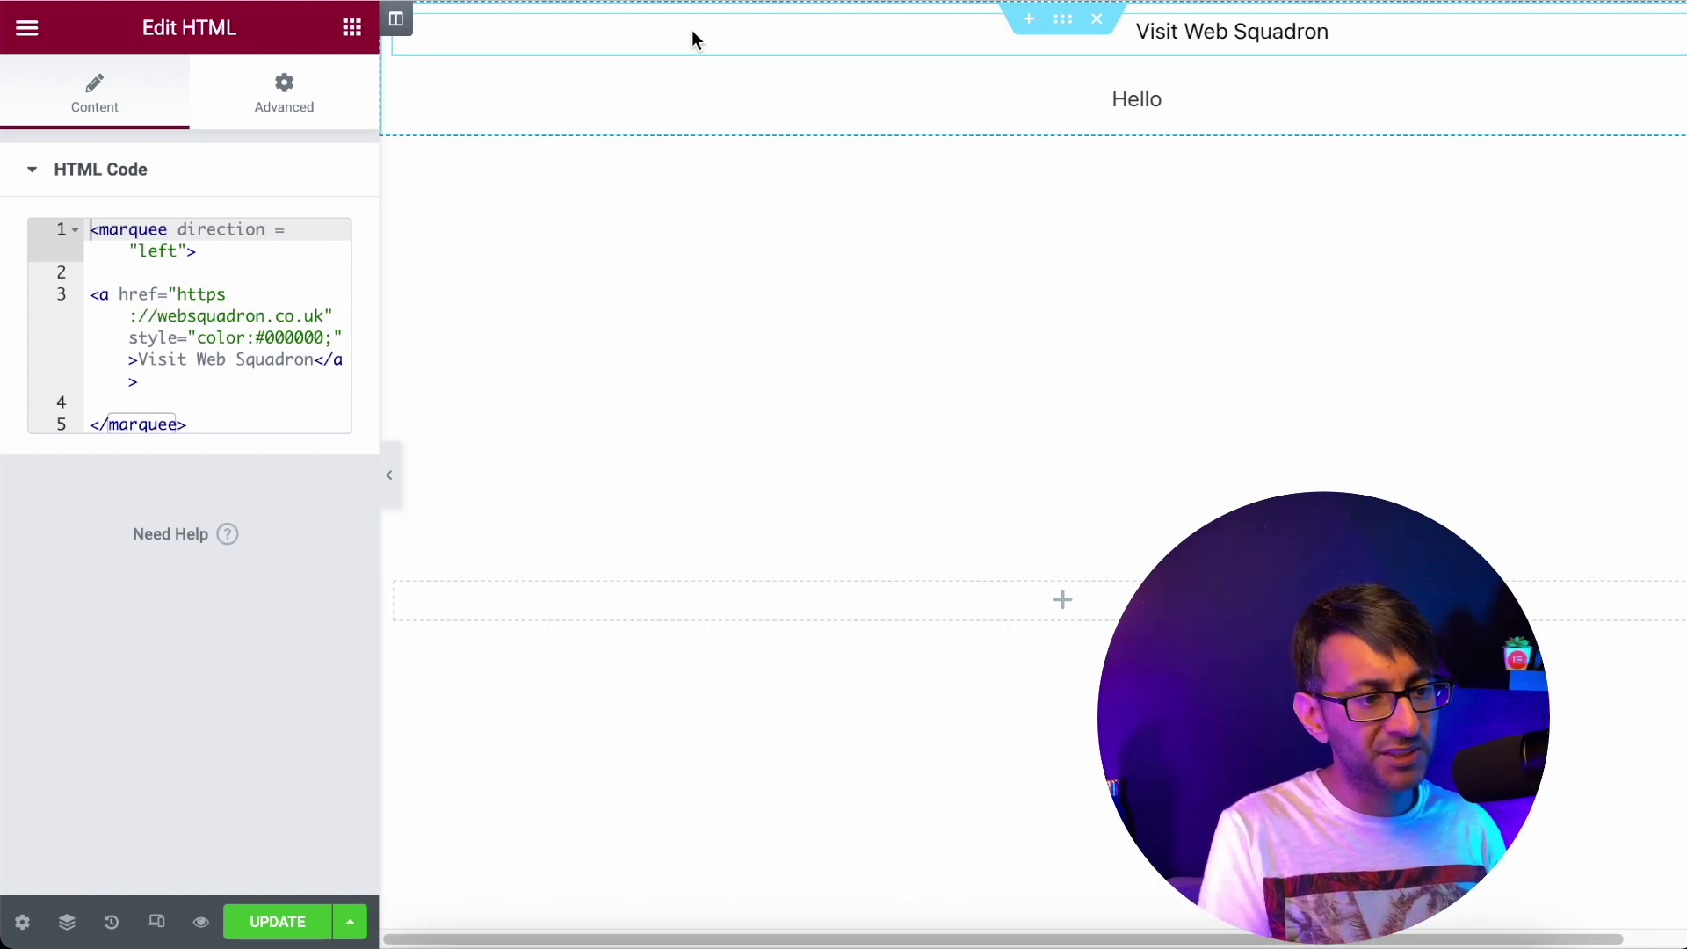
{"action": "left_click", "coordinate": [846, 70]}
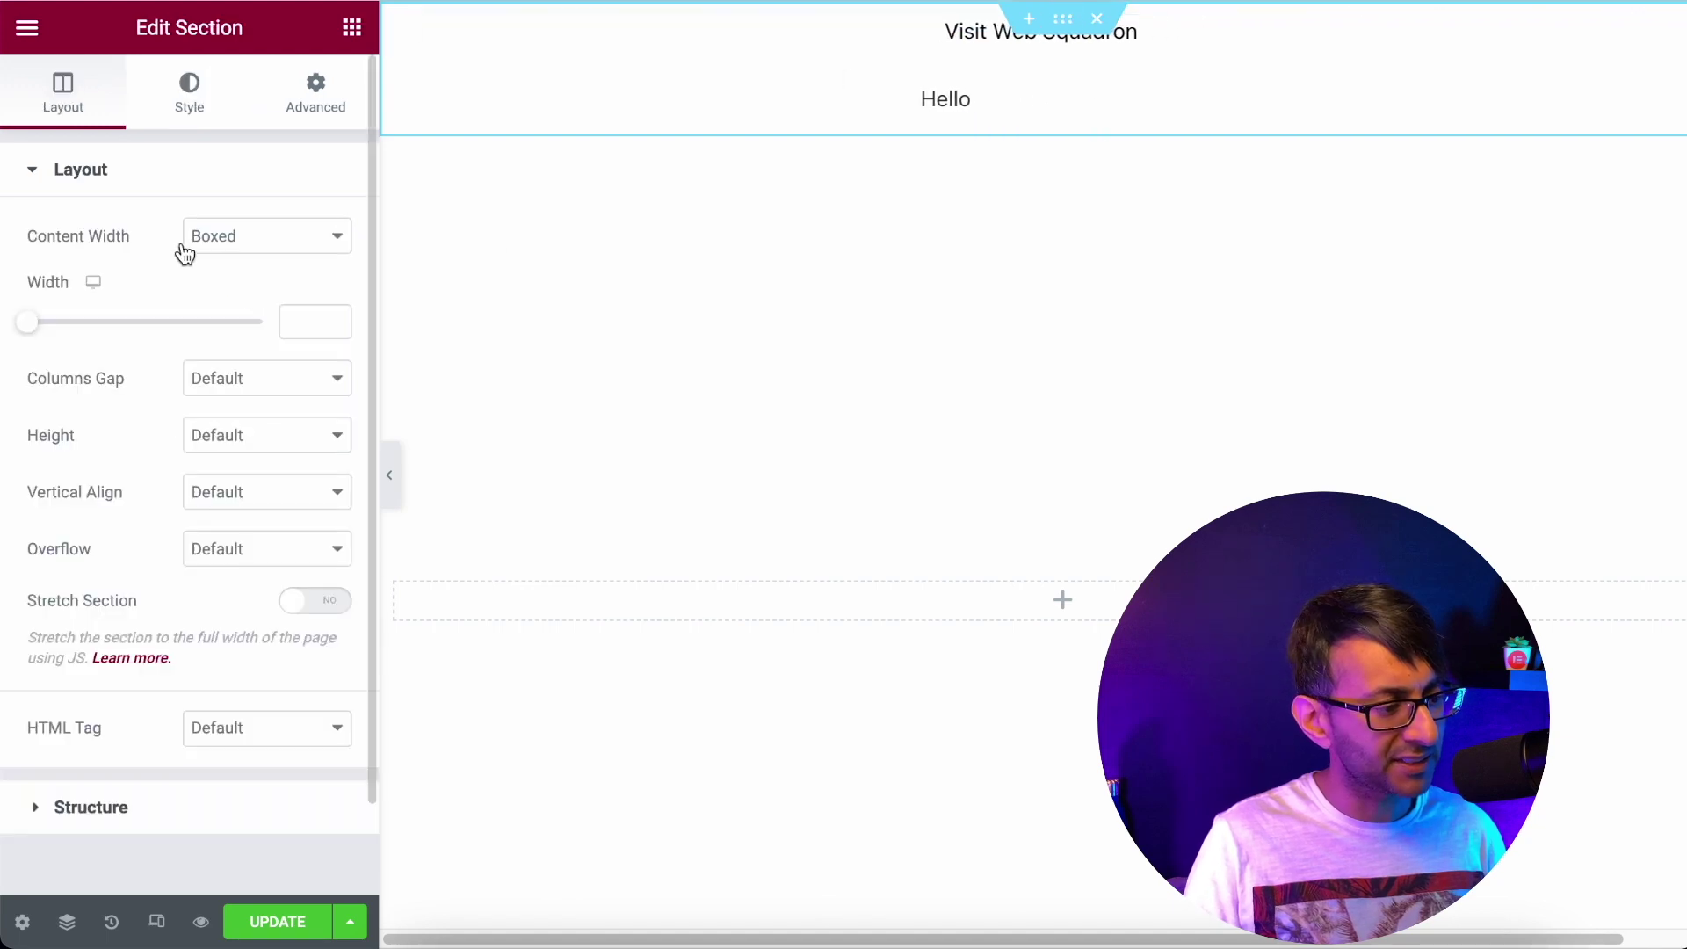
Set the marquee section's boxed width to 400 and save the page.
{"action": "left_click", "coordinate": [302, 321]}
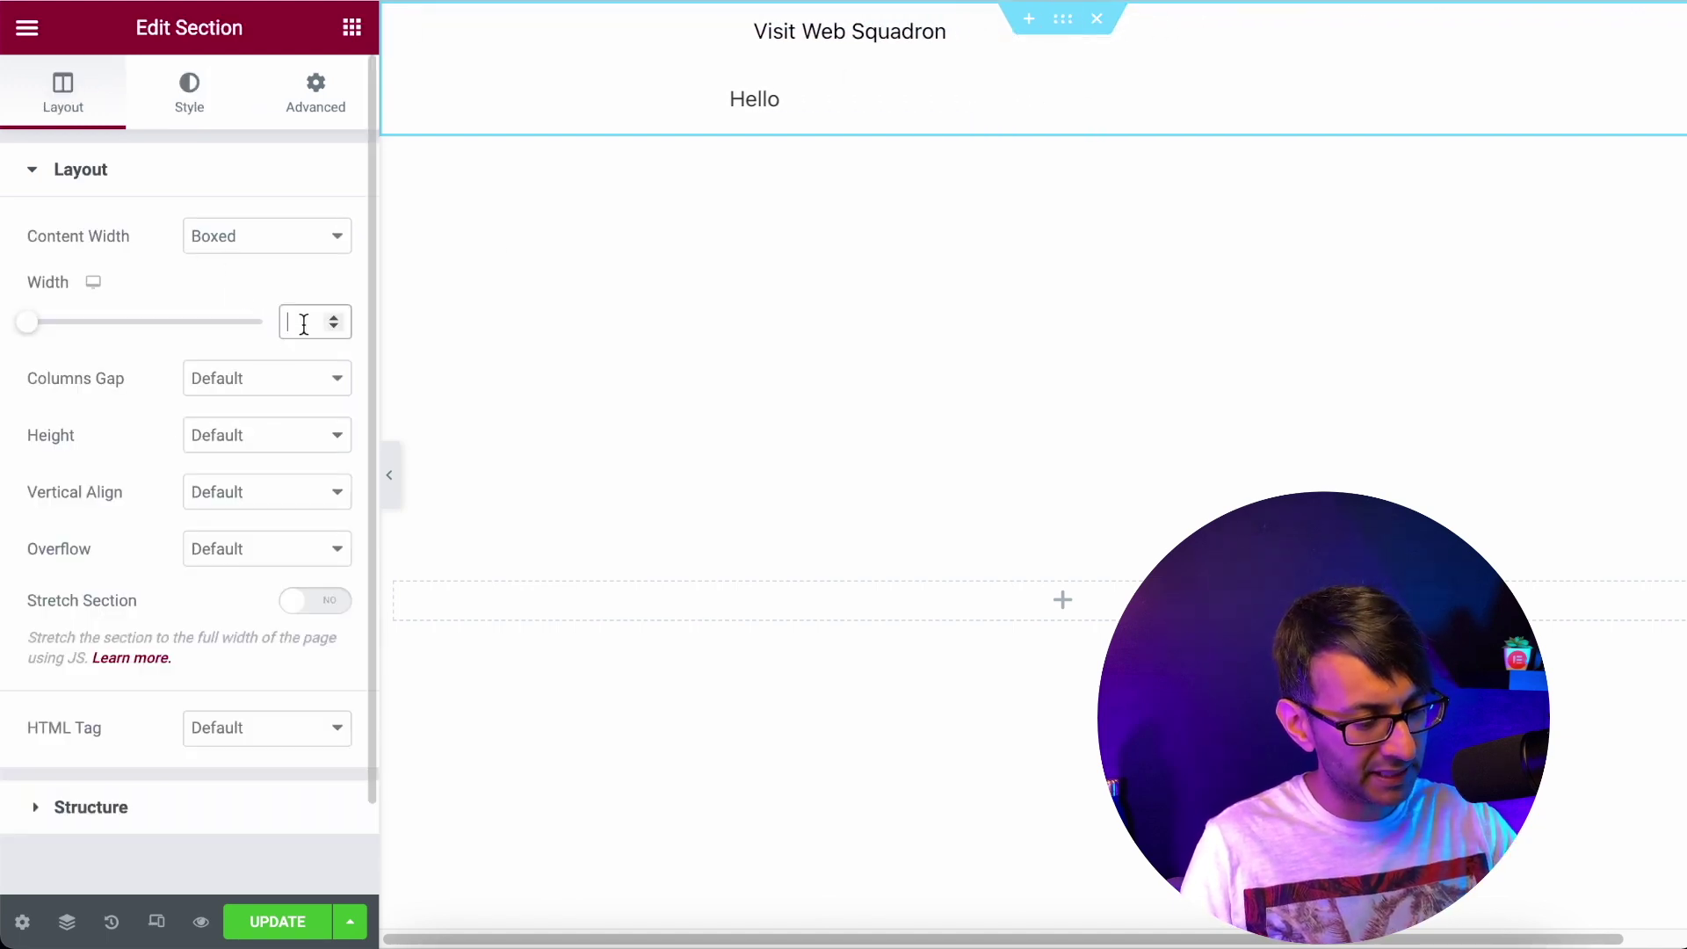
{"action": "type", "text": "400"}
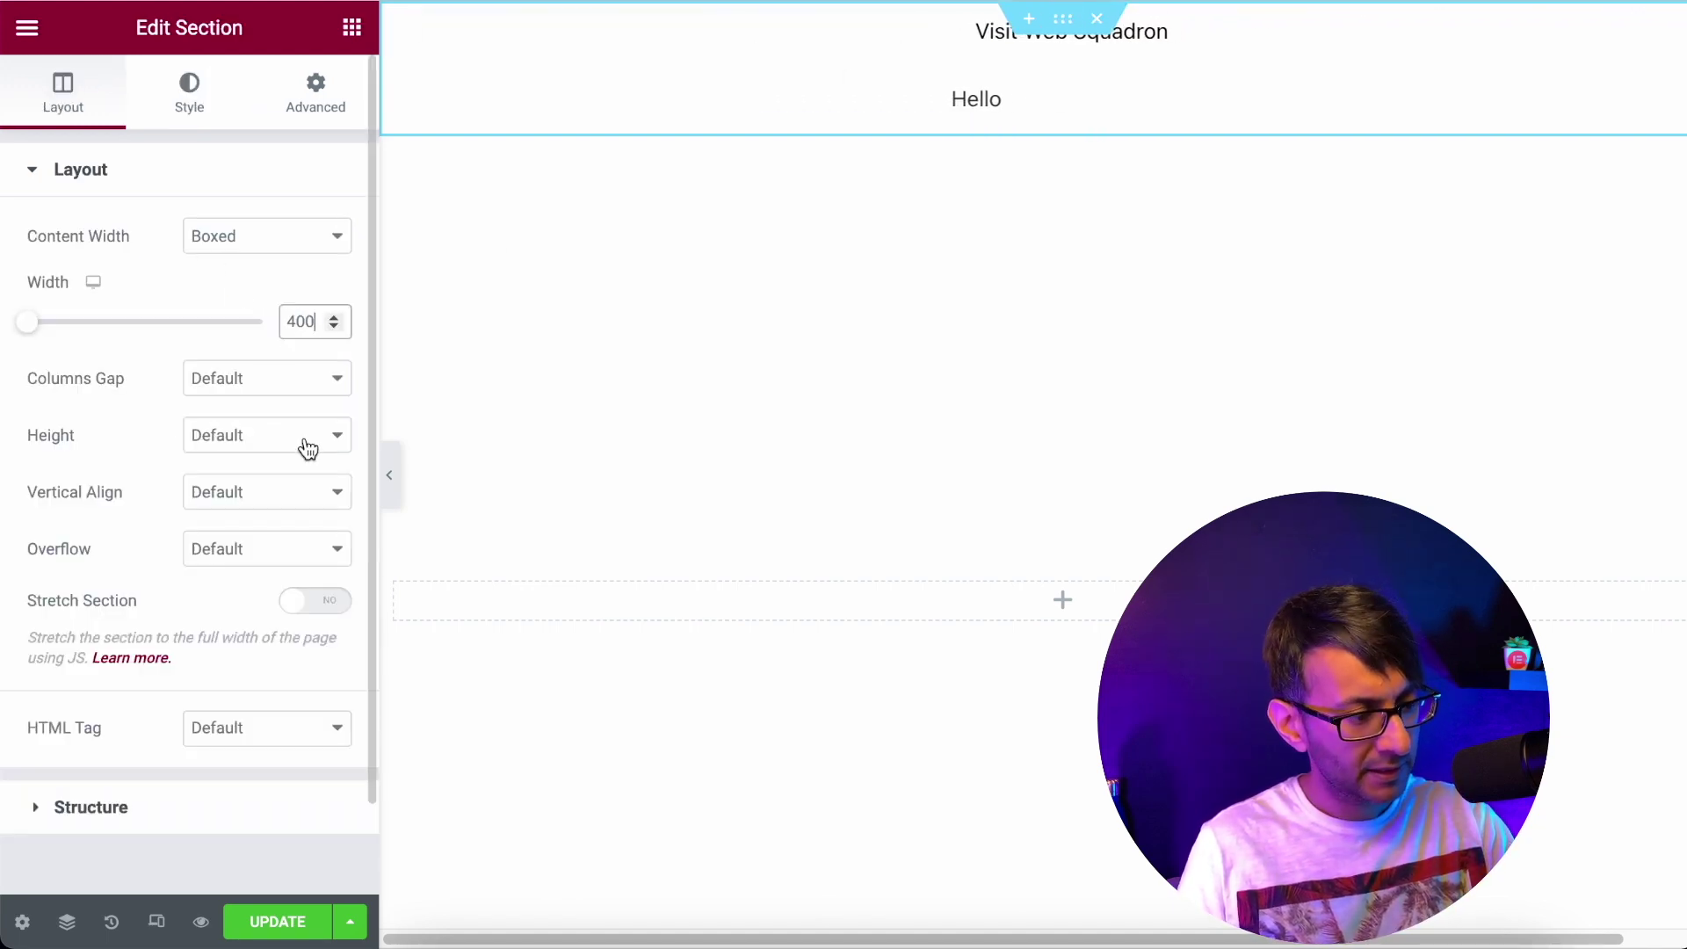
{"action": "left_click", "coordinate": [301, 927]}
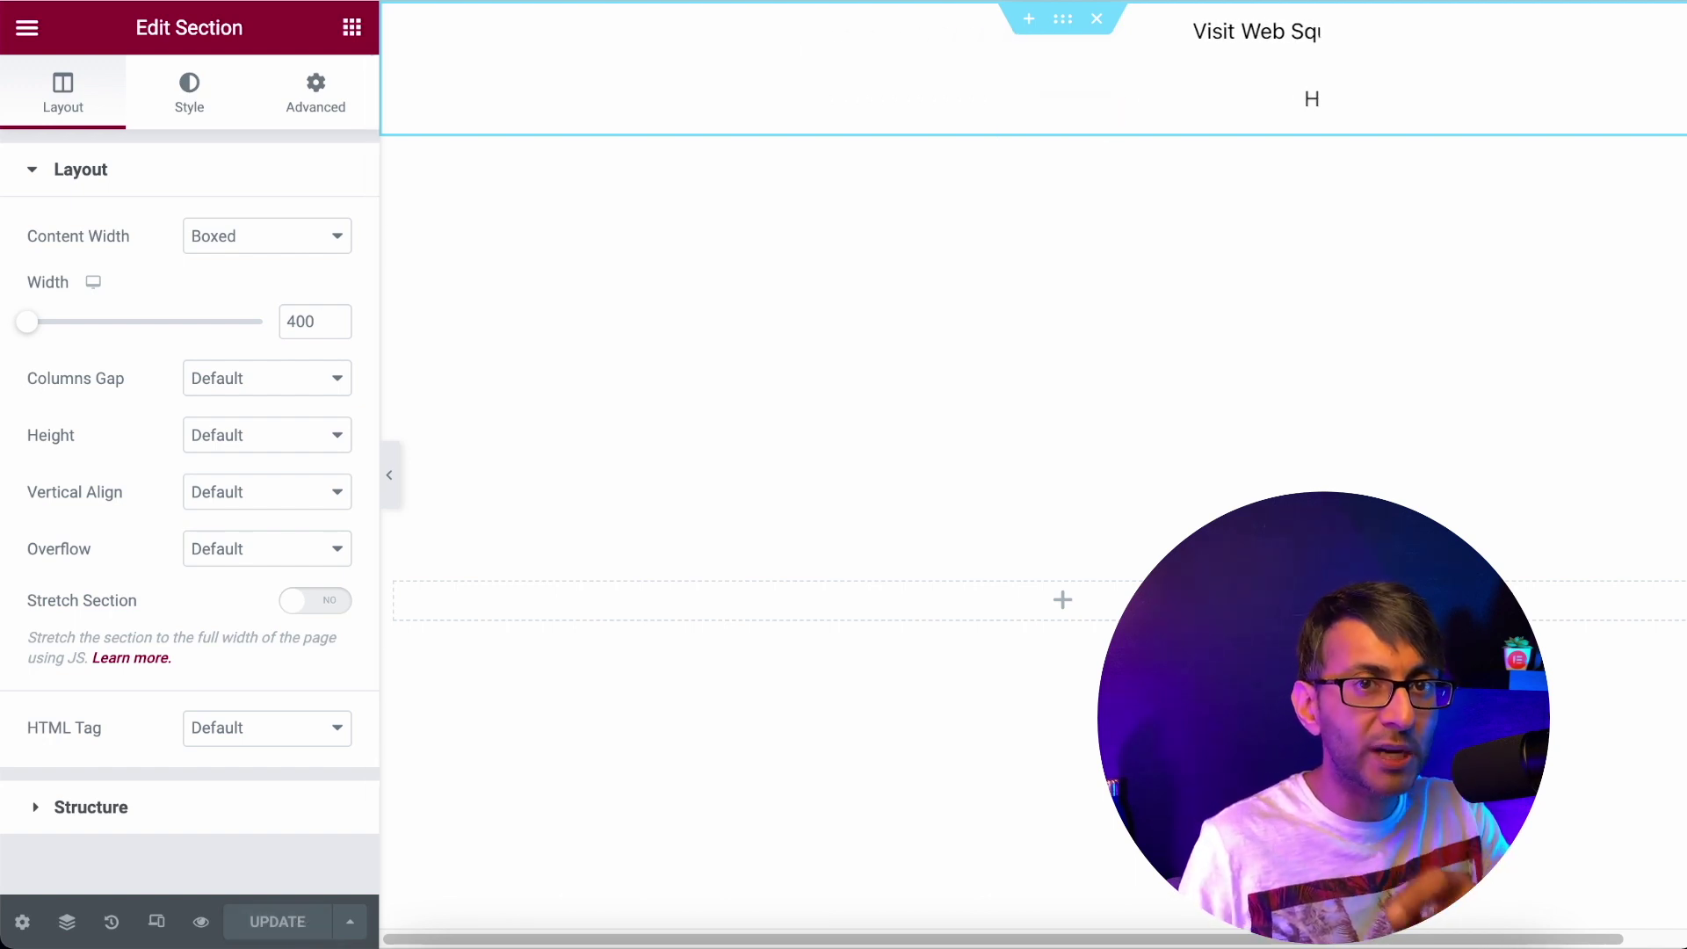
{"action": "left_click", "coordinate": [1096, 21]}
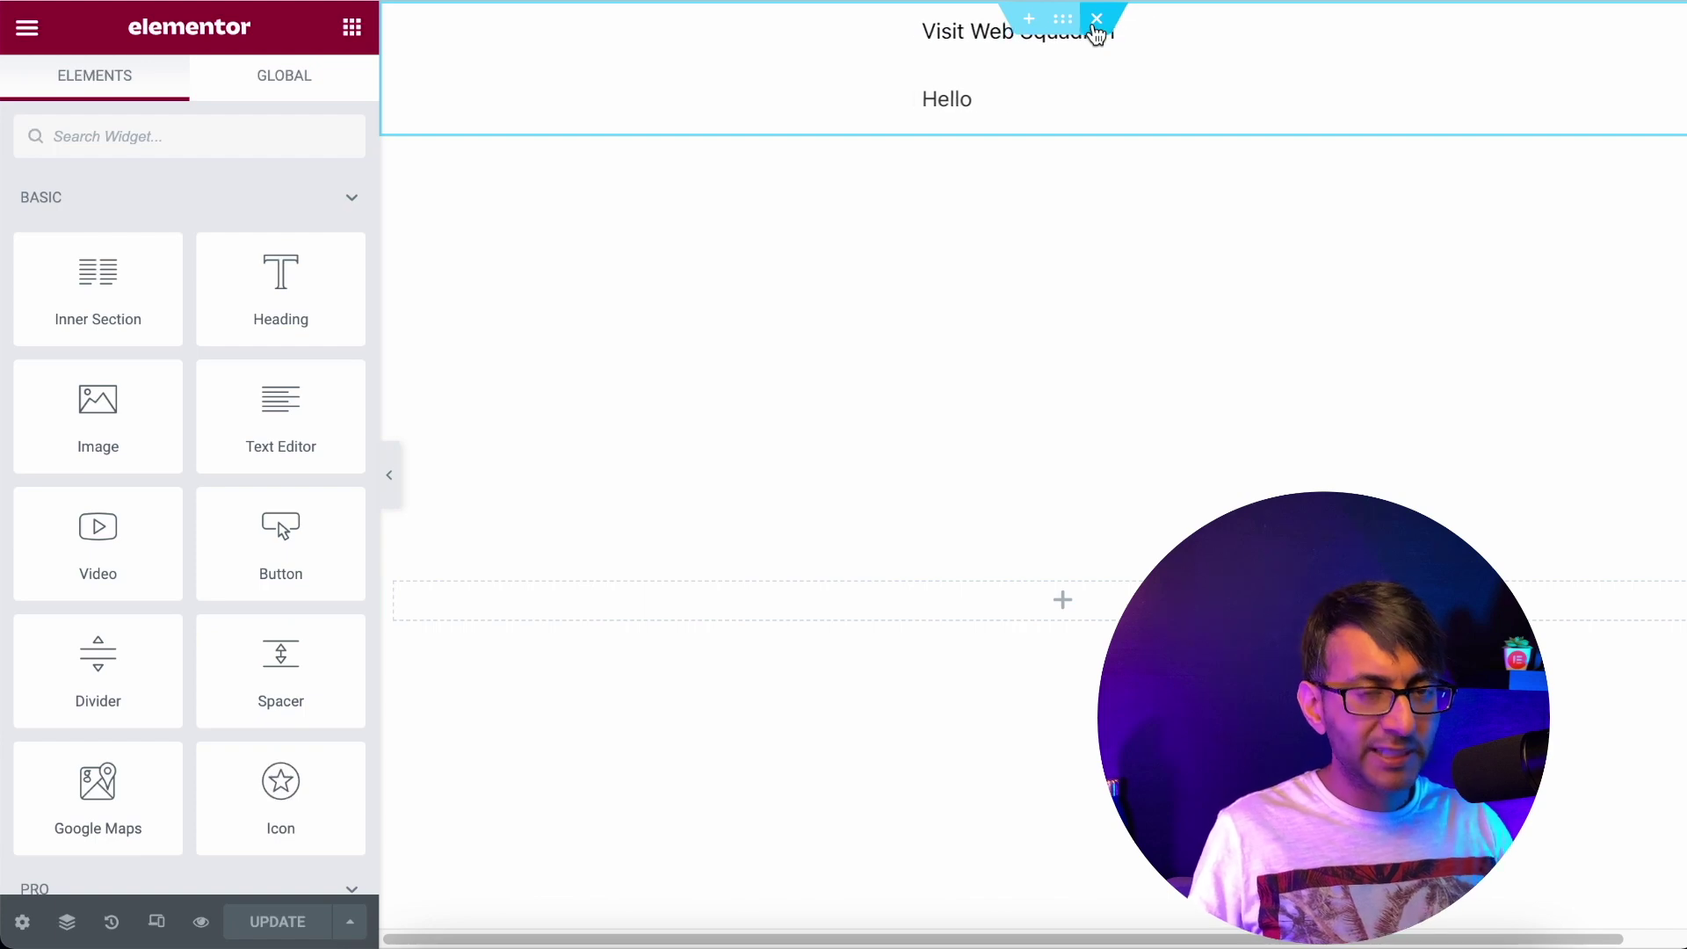
Set the lower section's column position to Top.
{"action": "left_click", "coordinate": [1062, 123]}
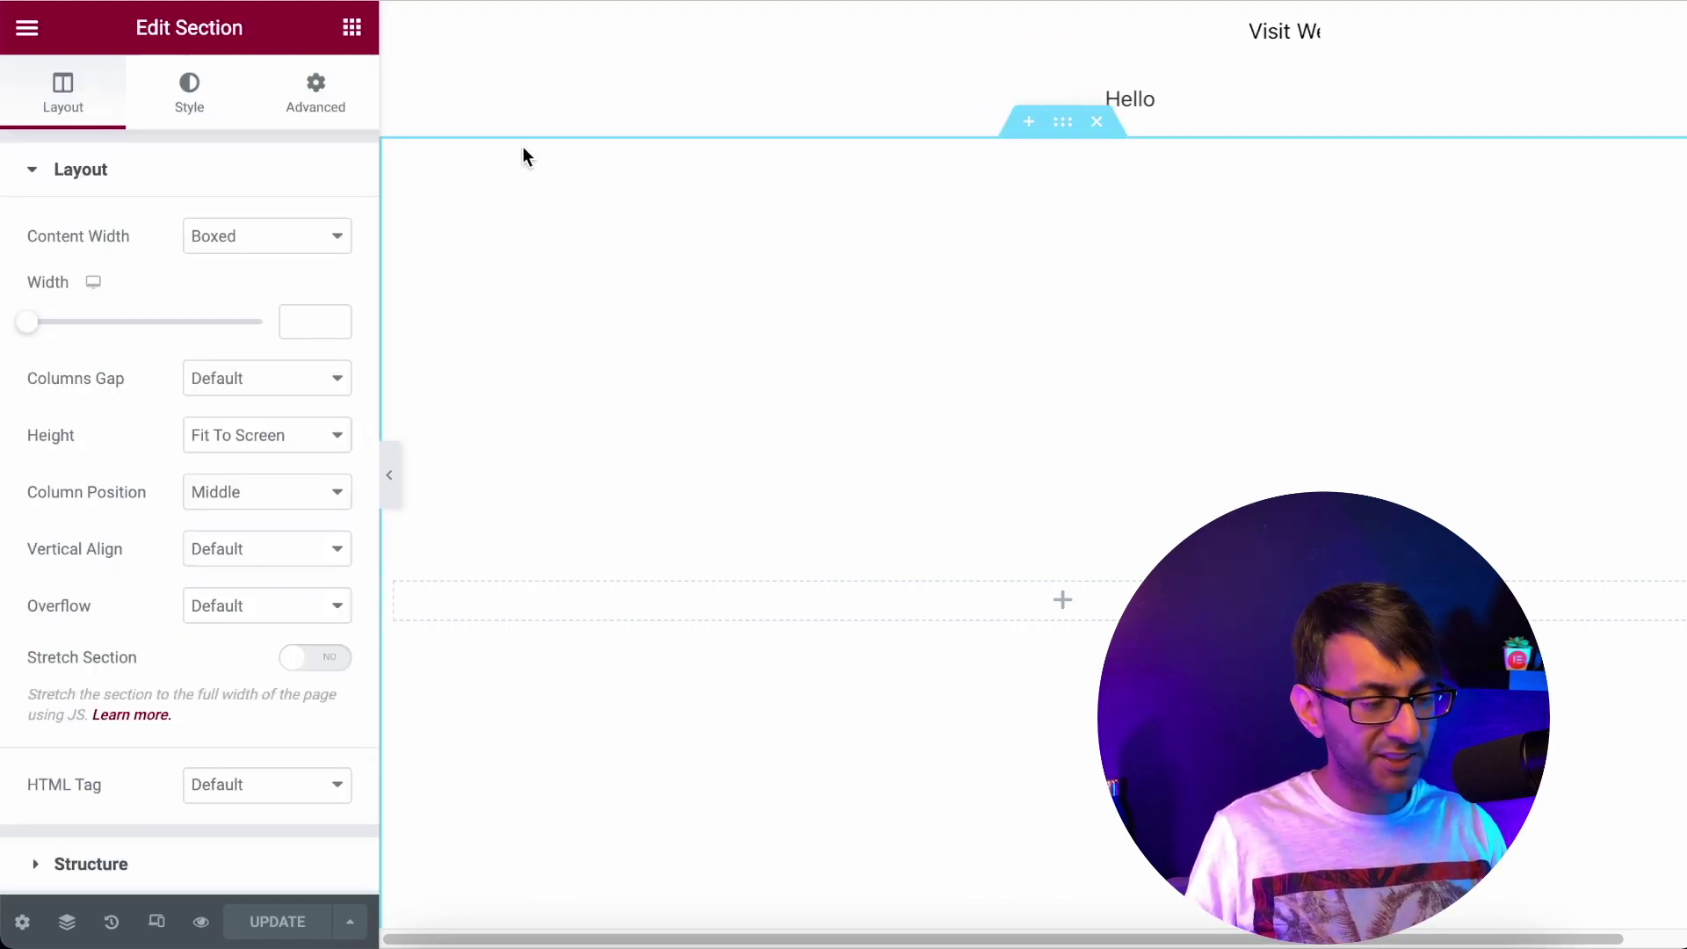
{"action": "left_click", "coordinate": [248, 493]}
{"action": "left_click", "coordinate": [247, 537]}
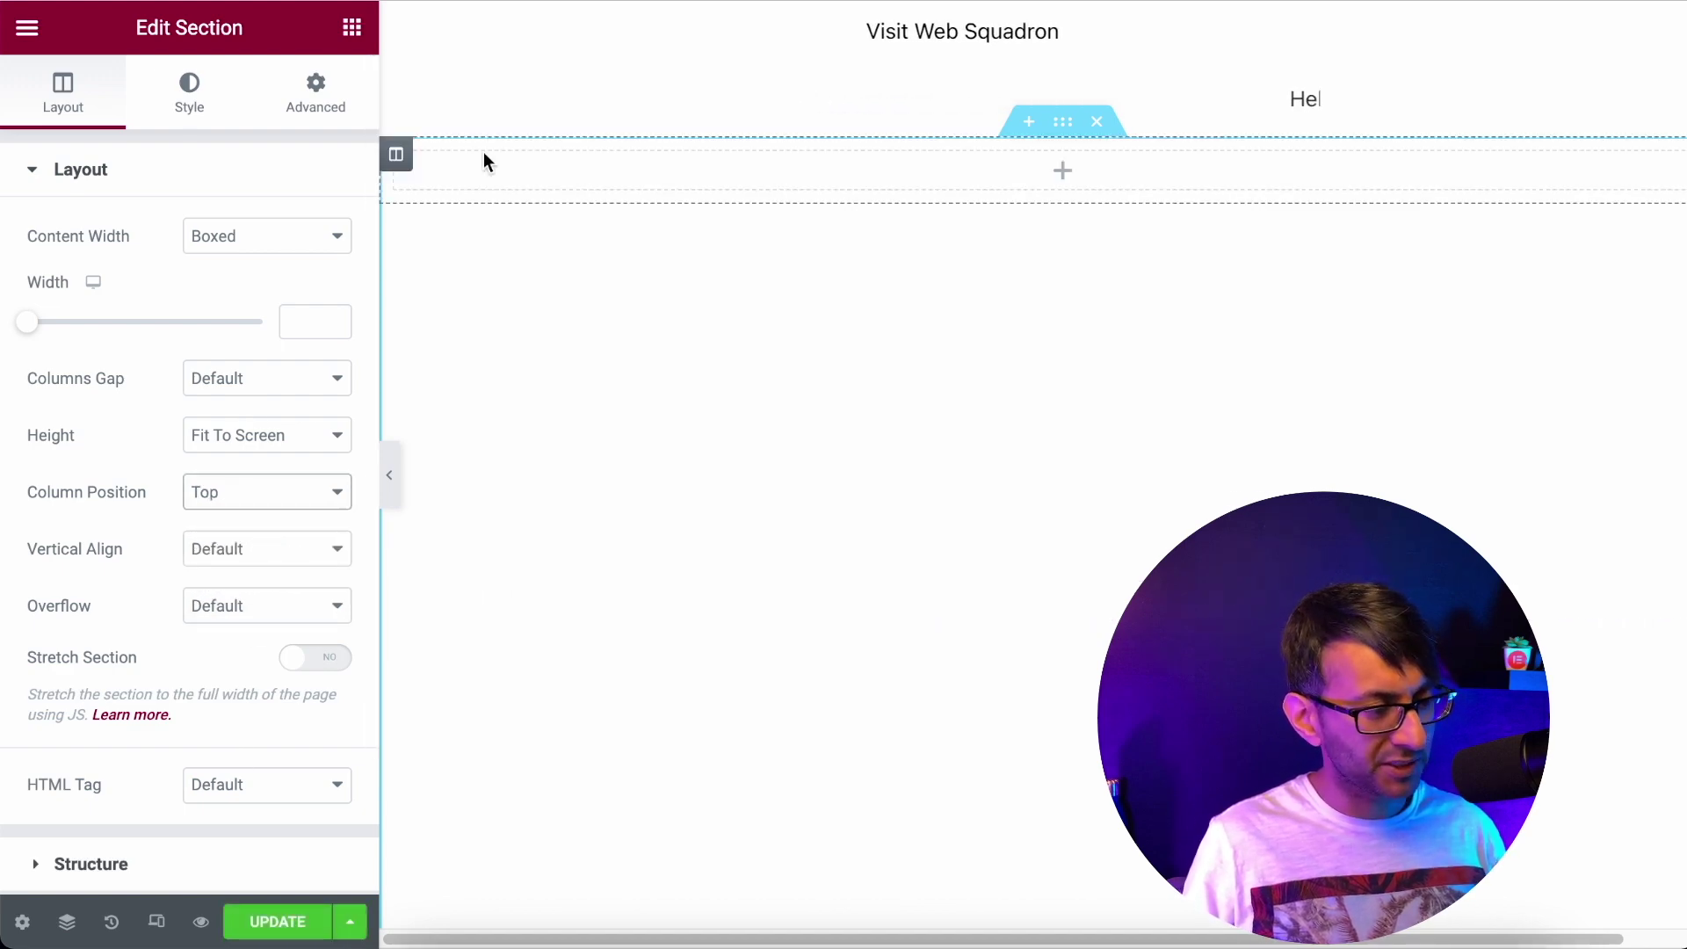
Add a Testimonial Carousel to the lower section and delete its third sample slide.
{"action": "left_click", "coordinate": [351, 27]}
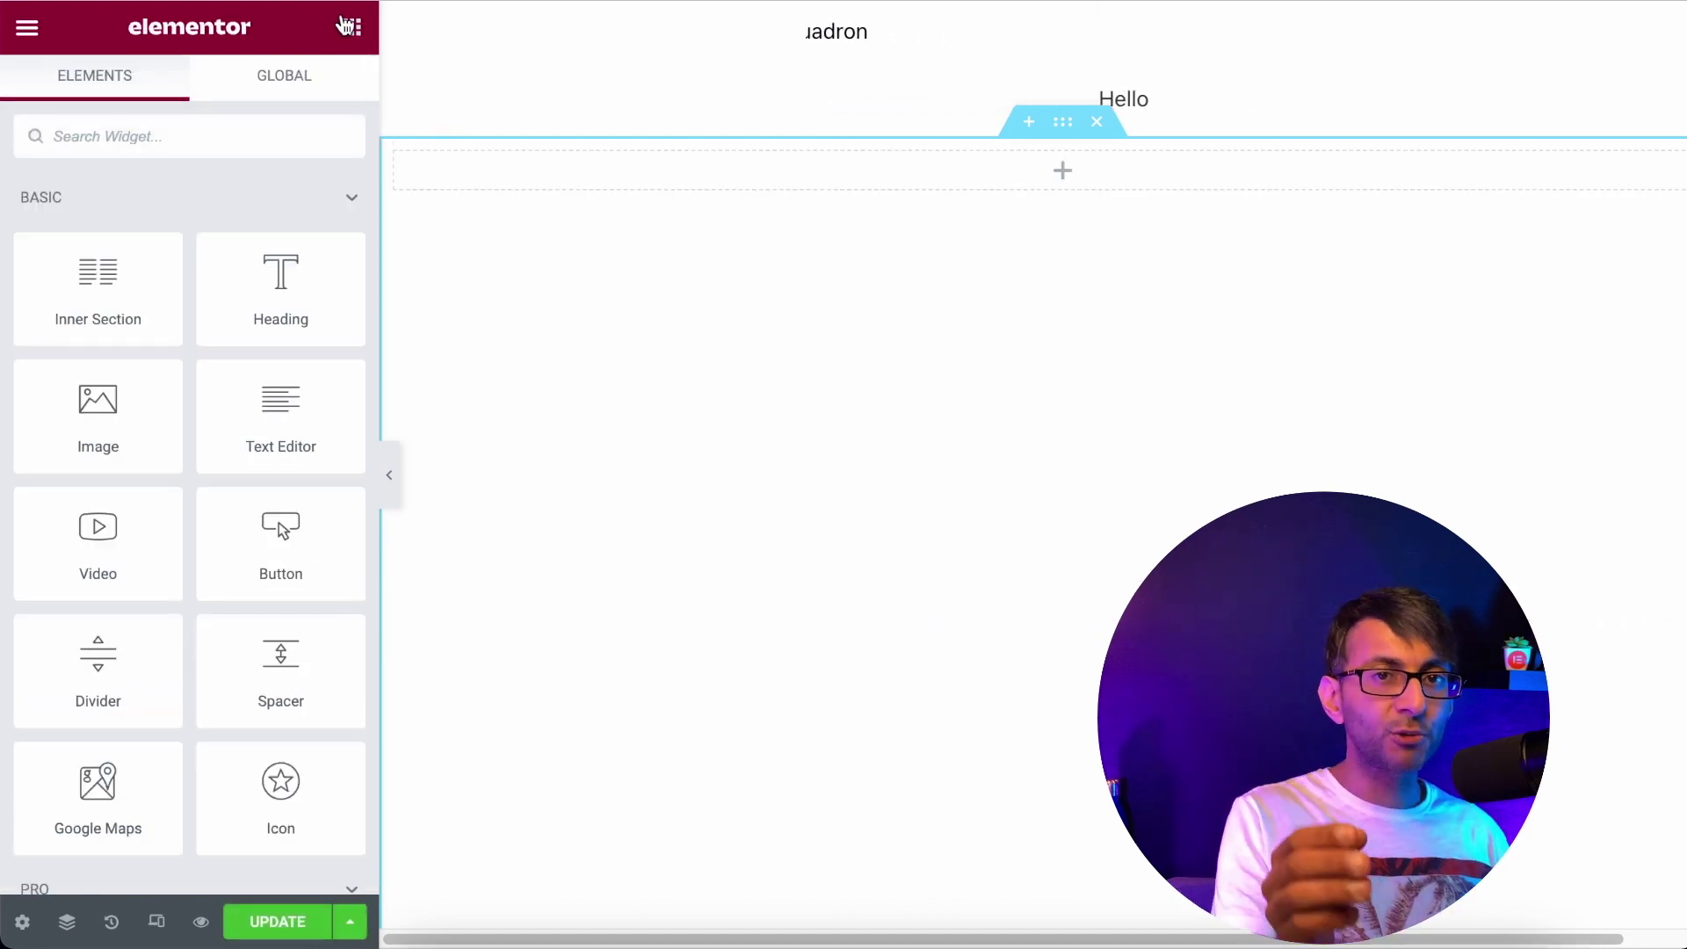
{"action": "left_click", "coordinate": [274, 136]}
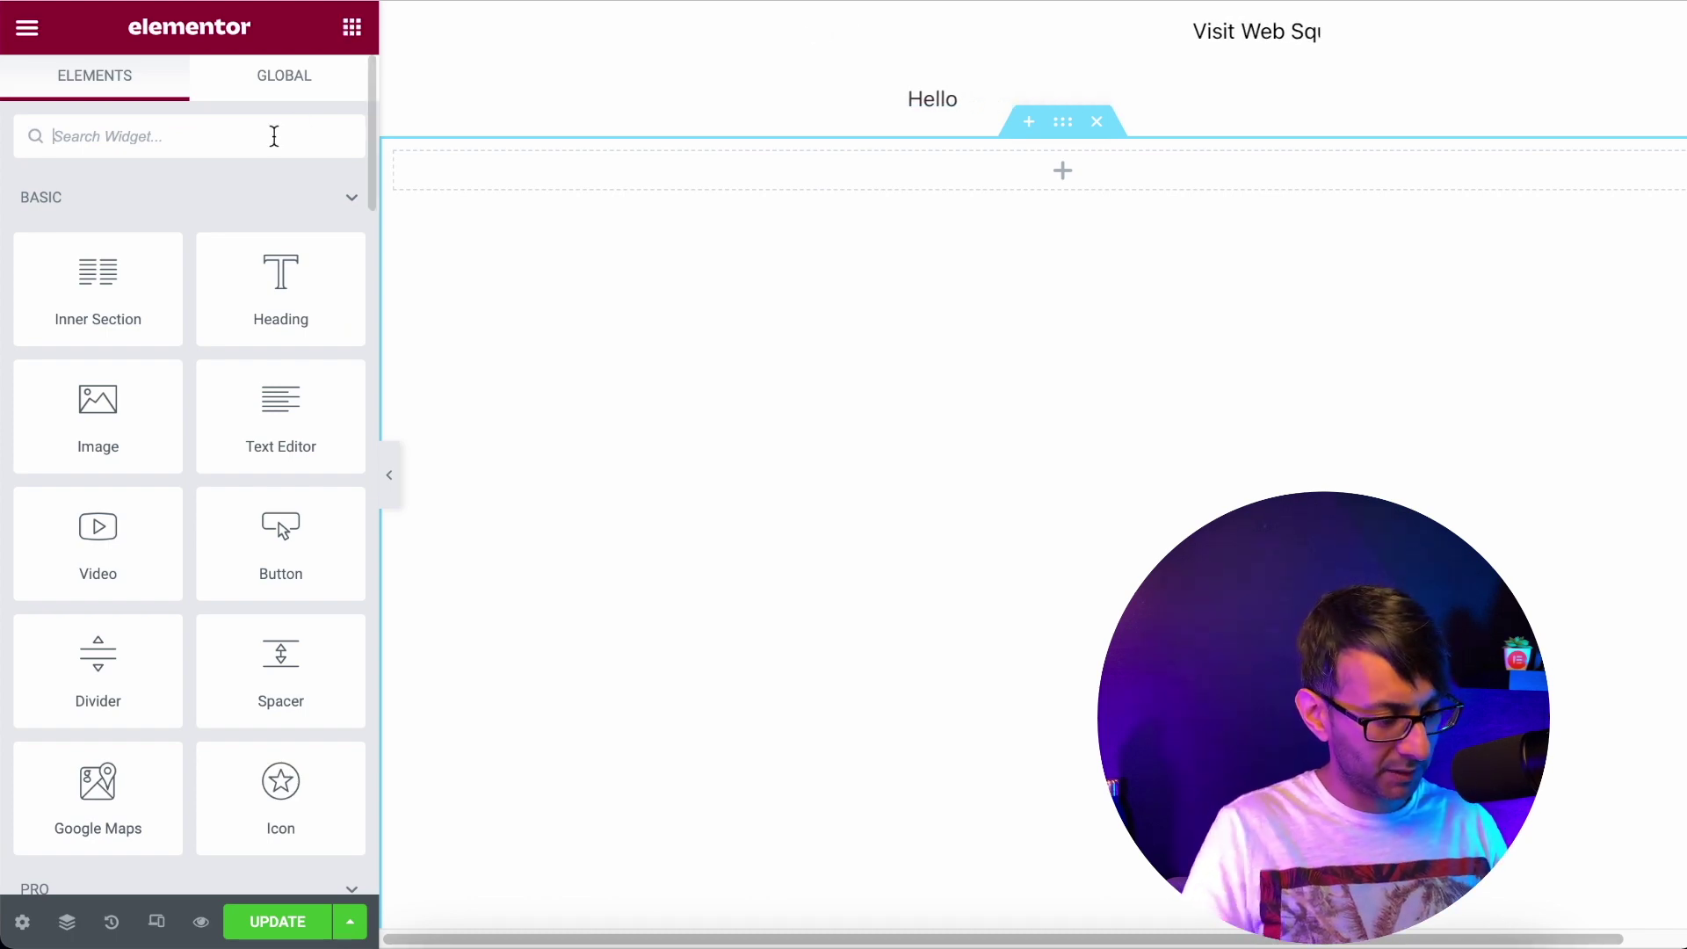
{"action": "type", "text": "testi"}
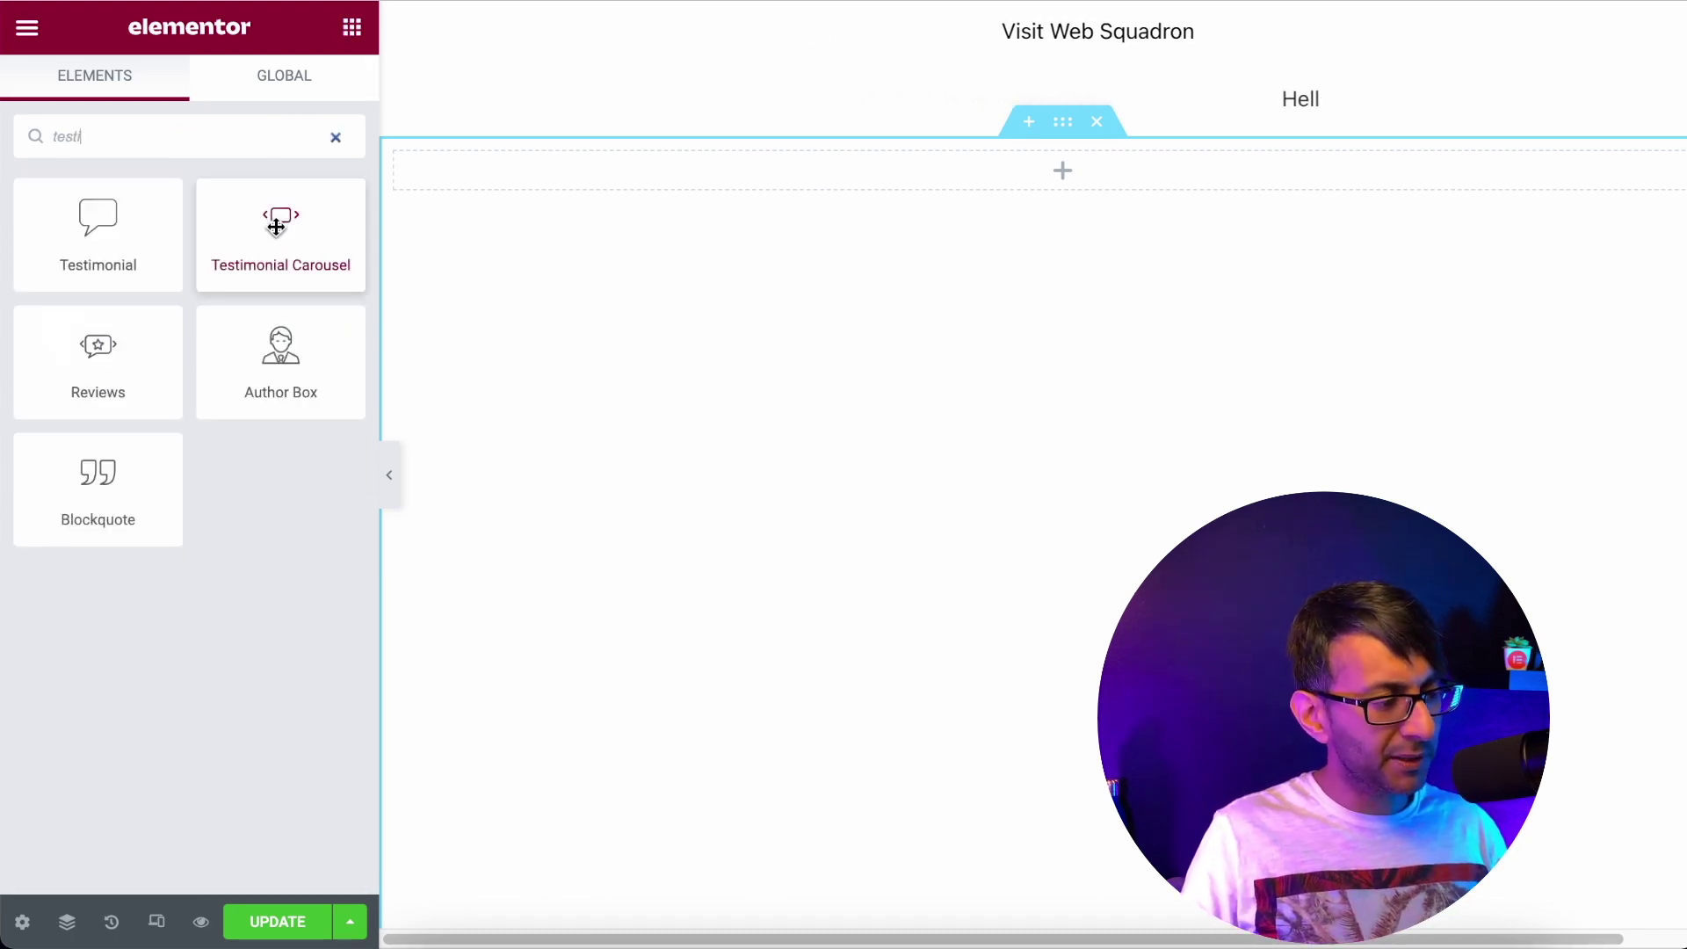
{"action": "left_click_drag", "start_coordinate": [281, 231], "coordinate": [1301, 156]}
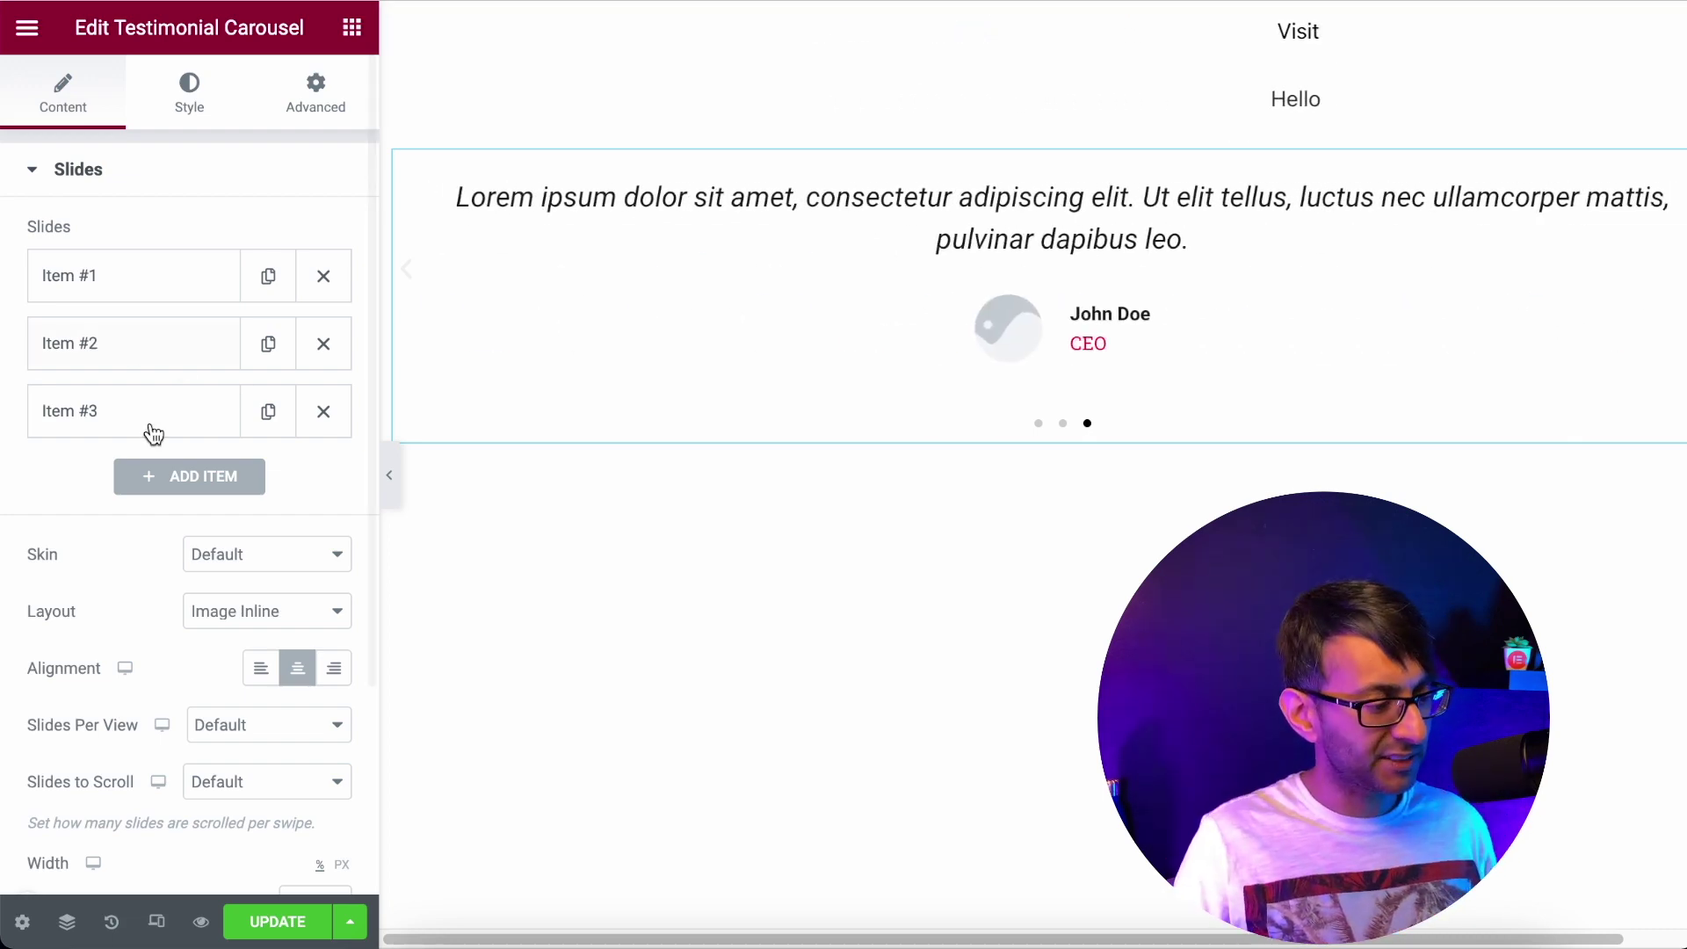
{"action": "left_click", "coordinate": [318, 415]}
Delete slide 2 and strip slide 1's name, title and image, changing its text to 'Web Squadron'.
{"action": "left_click", "coordinate": [323, 344]}
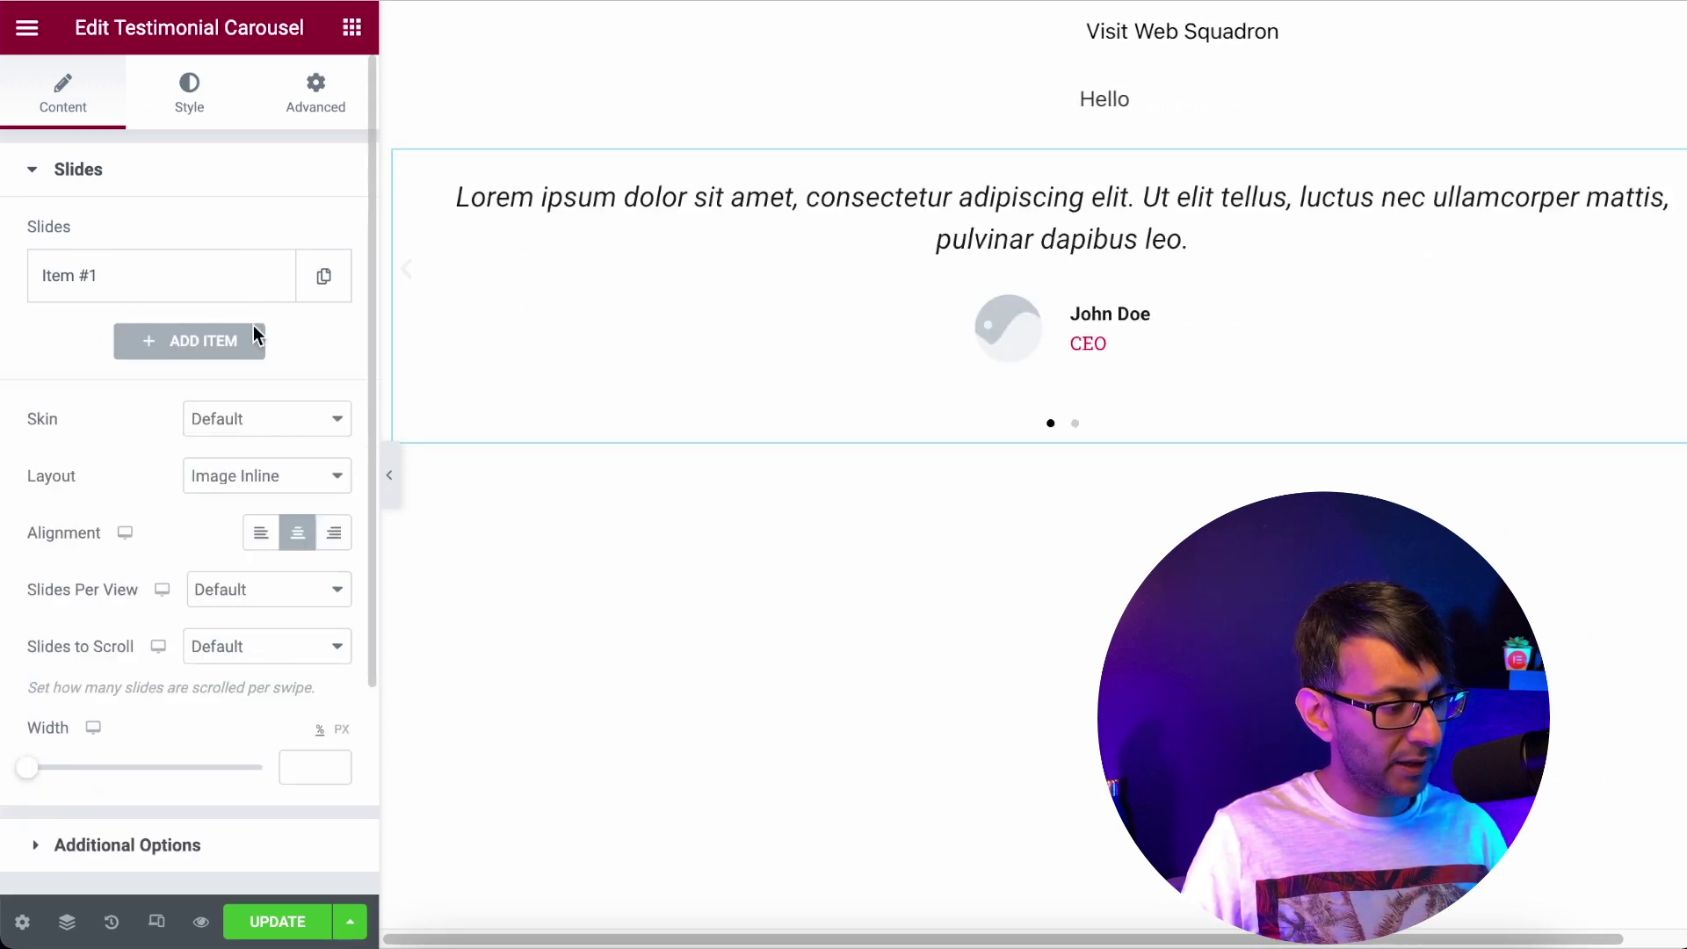
{"action": "left_click", "coordinate": [161, 281]}
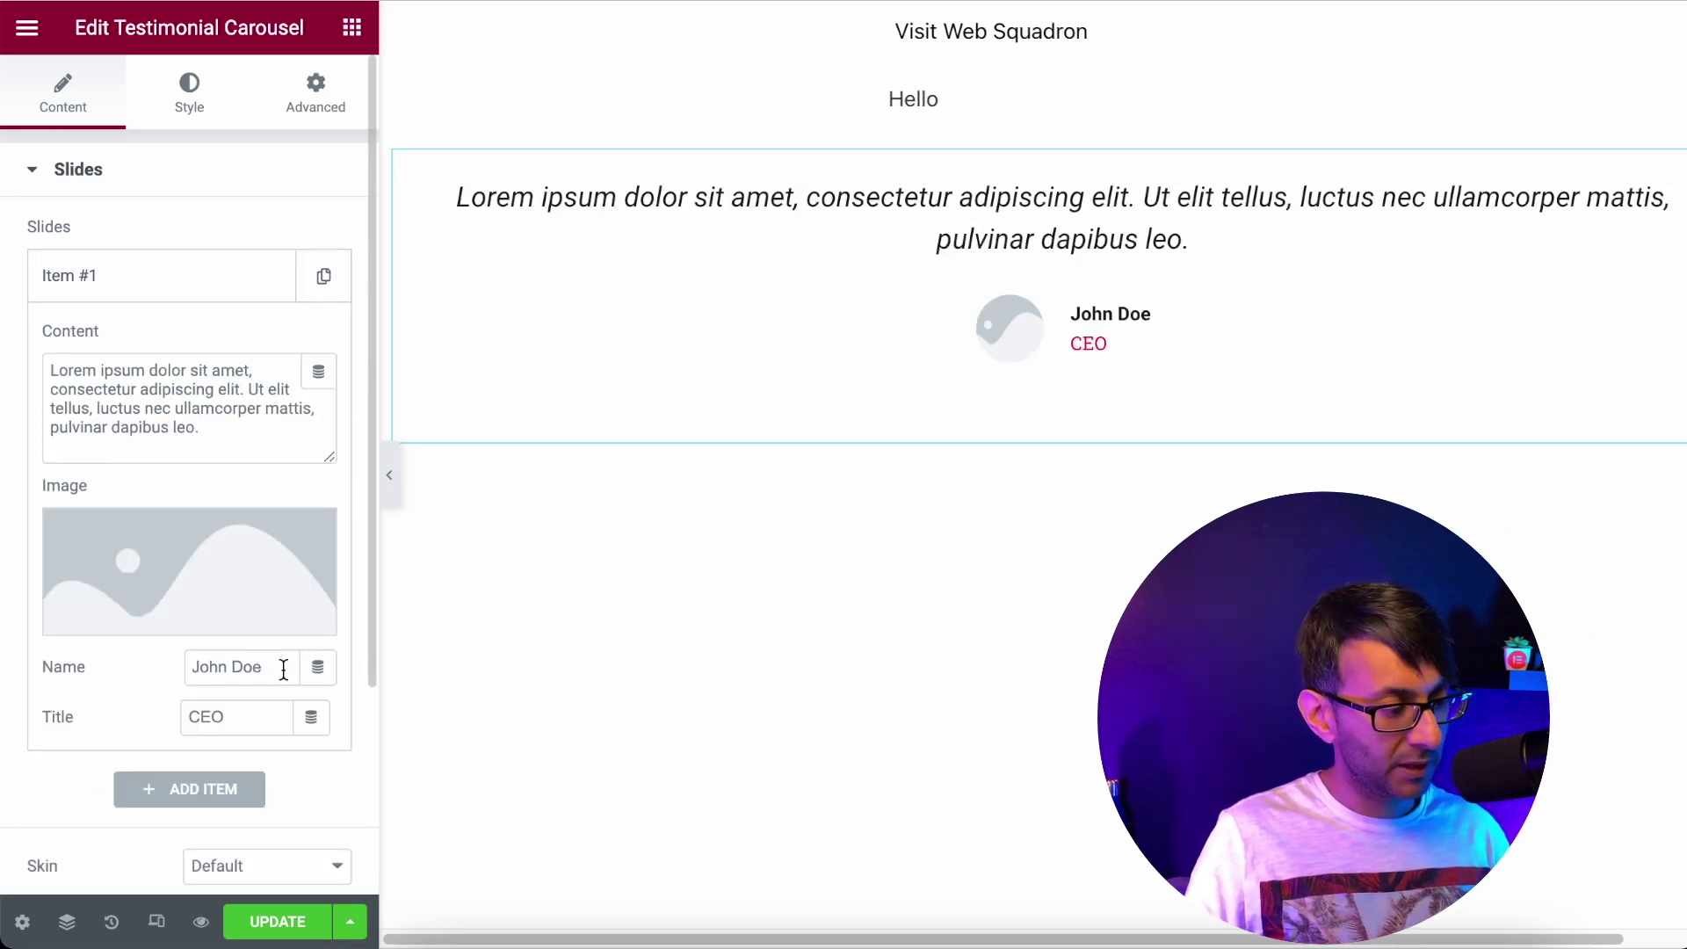
{"action": "left_click_drag", "start_coordinate": [282, 666], "coordinate": [121, 648]}
{"action": "key", "text": "BackSpace"}
{"action": "left_click_drag", "start_coordinate": [227, 723], "coordinate": [136, 702]}
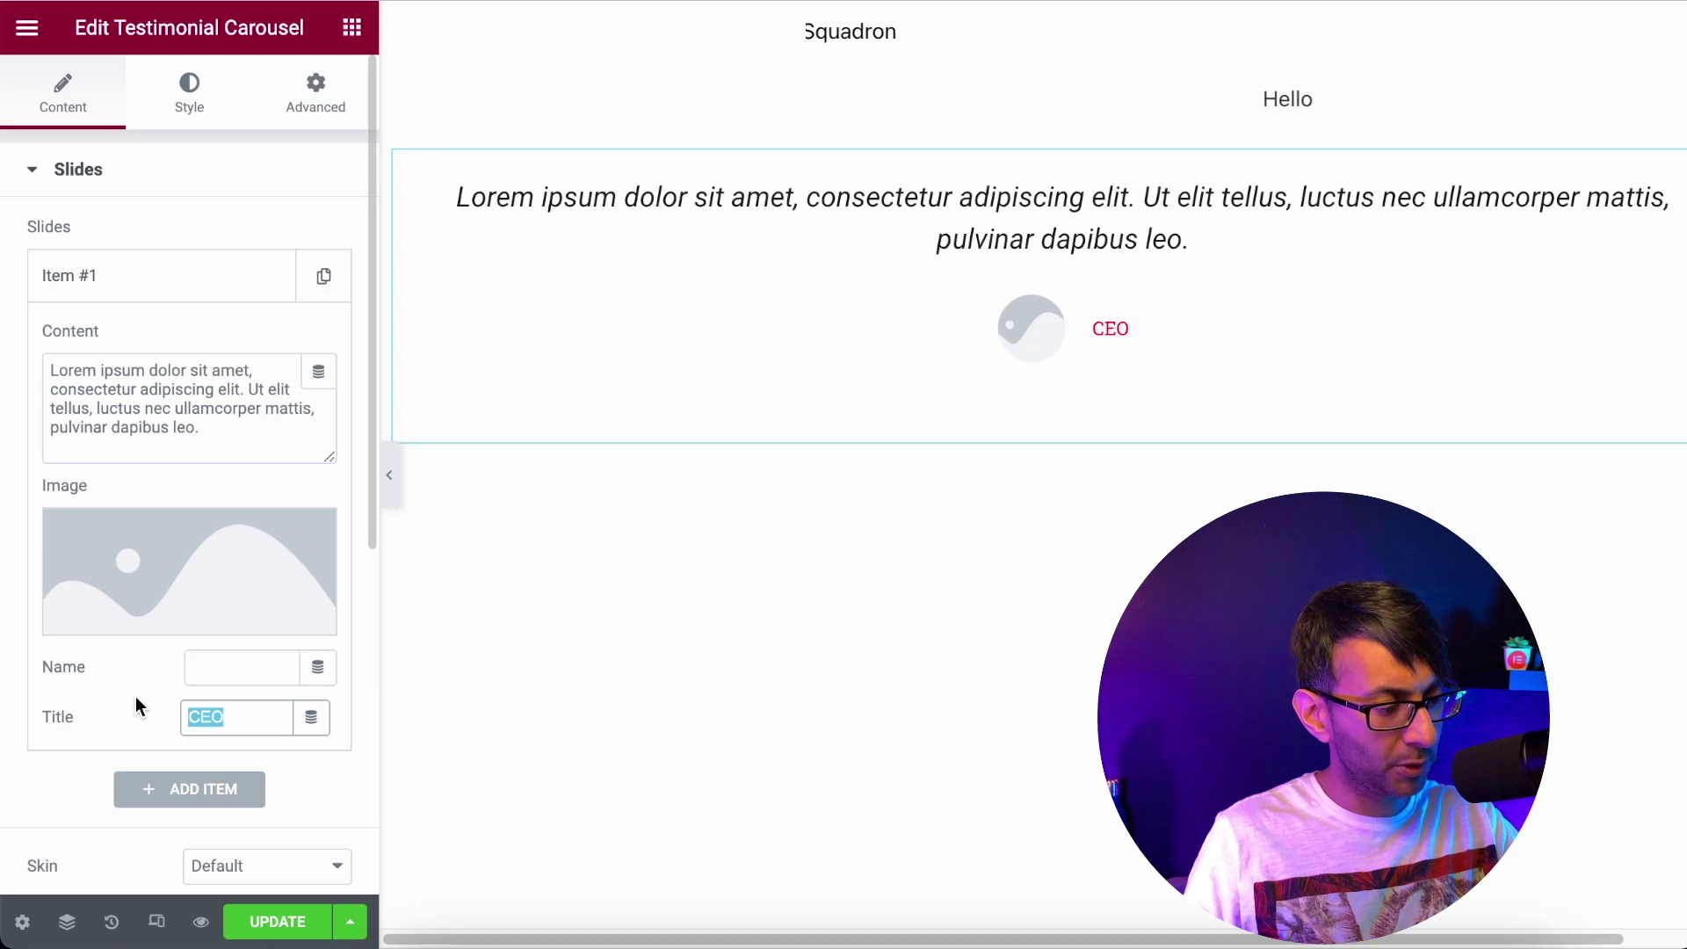
{"action": "key", "text": "BackSpace"}
{"action": "left_click", "coordinate": [307, 526]}
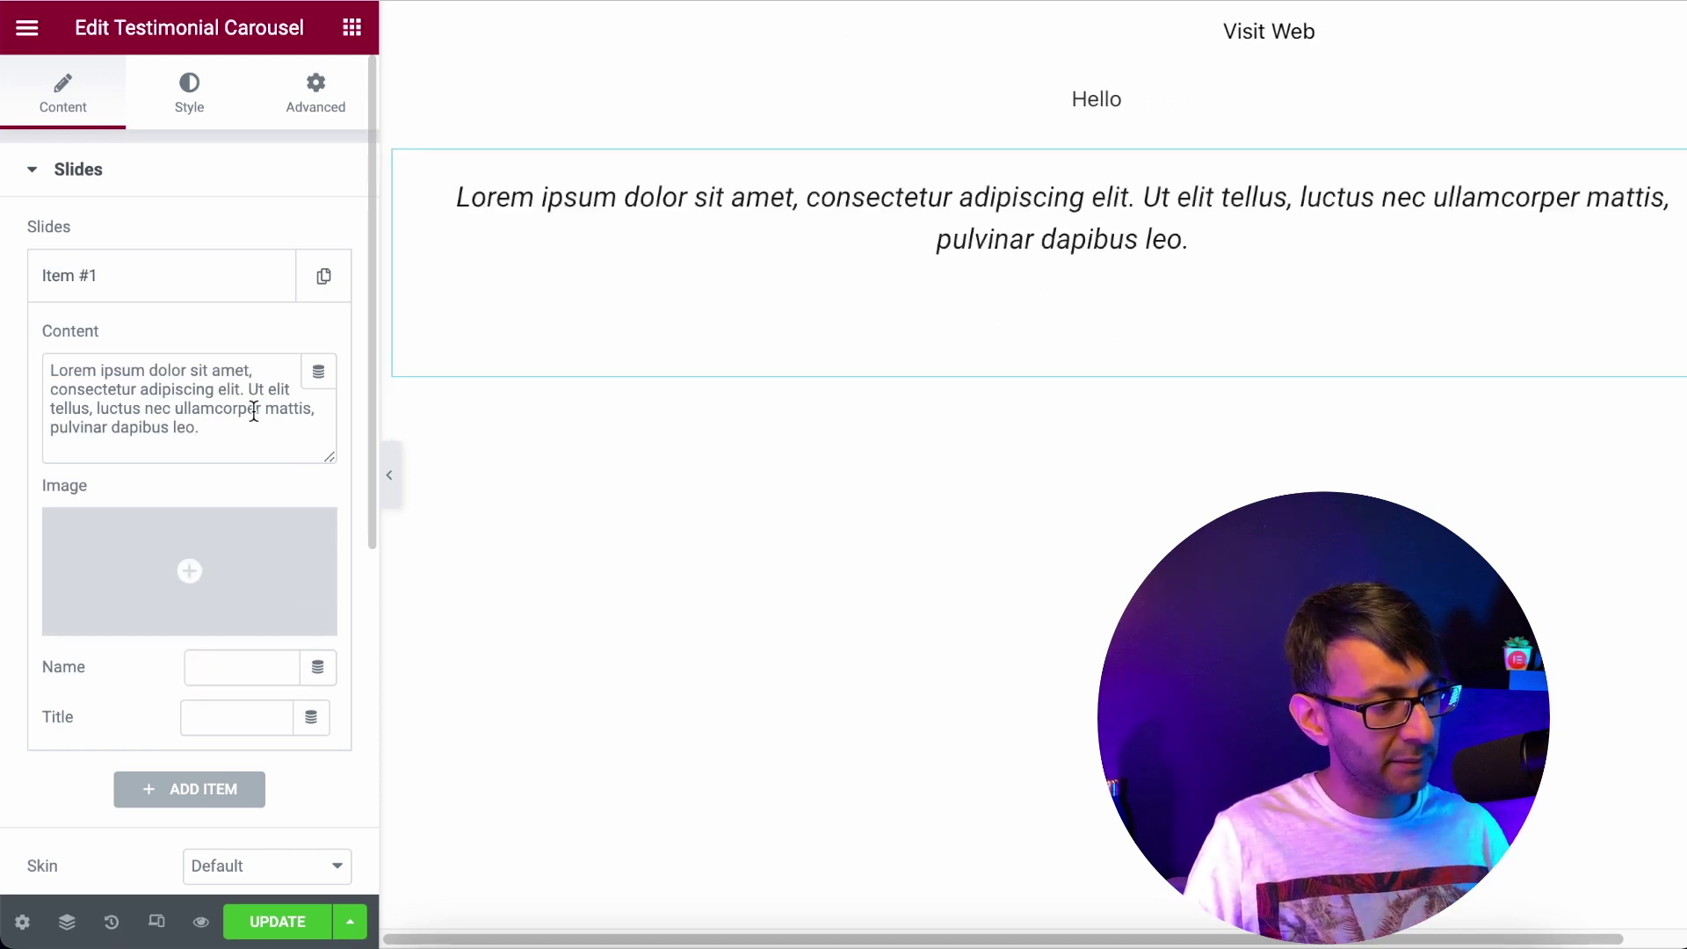
{"action": "left_click_drag", "start_coordinate": [220, 439], "coordinate": [8, 366]}
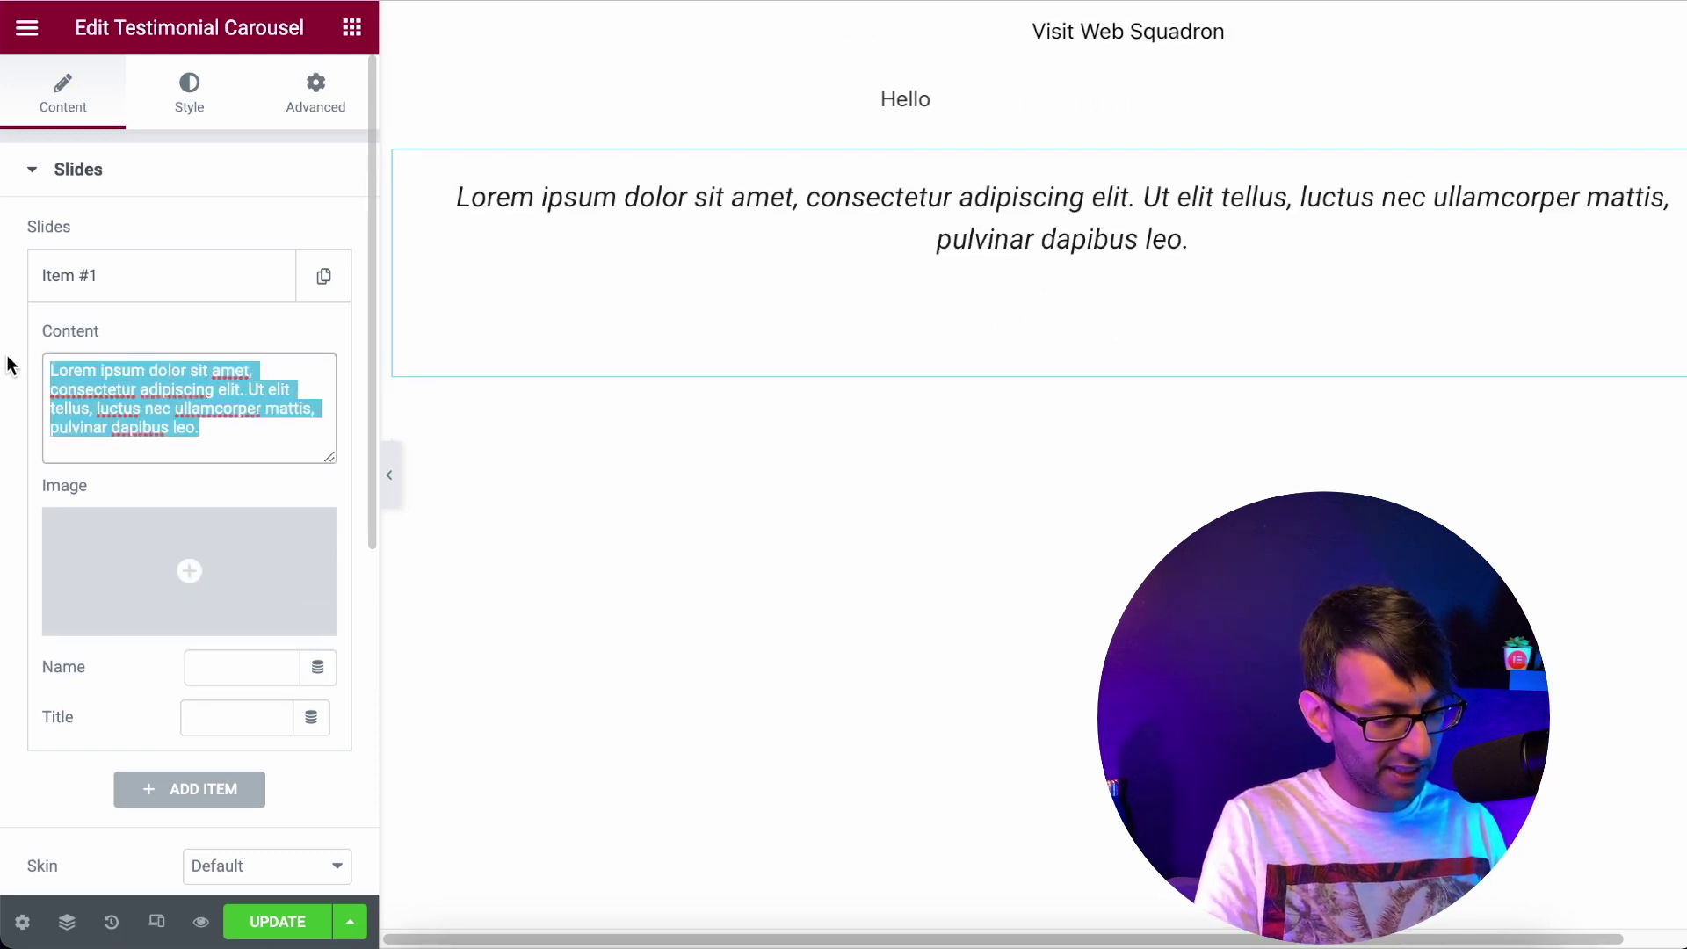
{"action": "type", "text": "Web Squadron"}
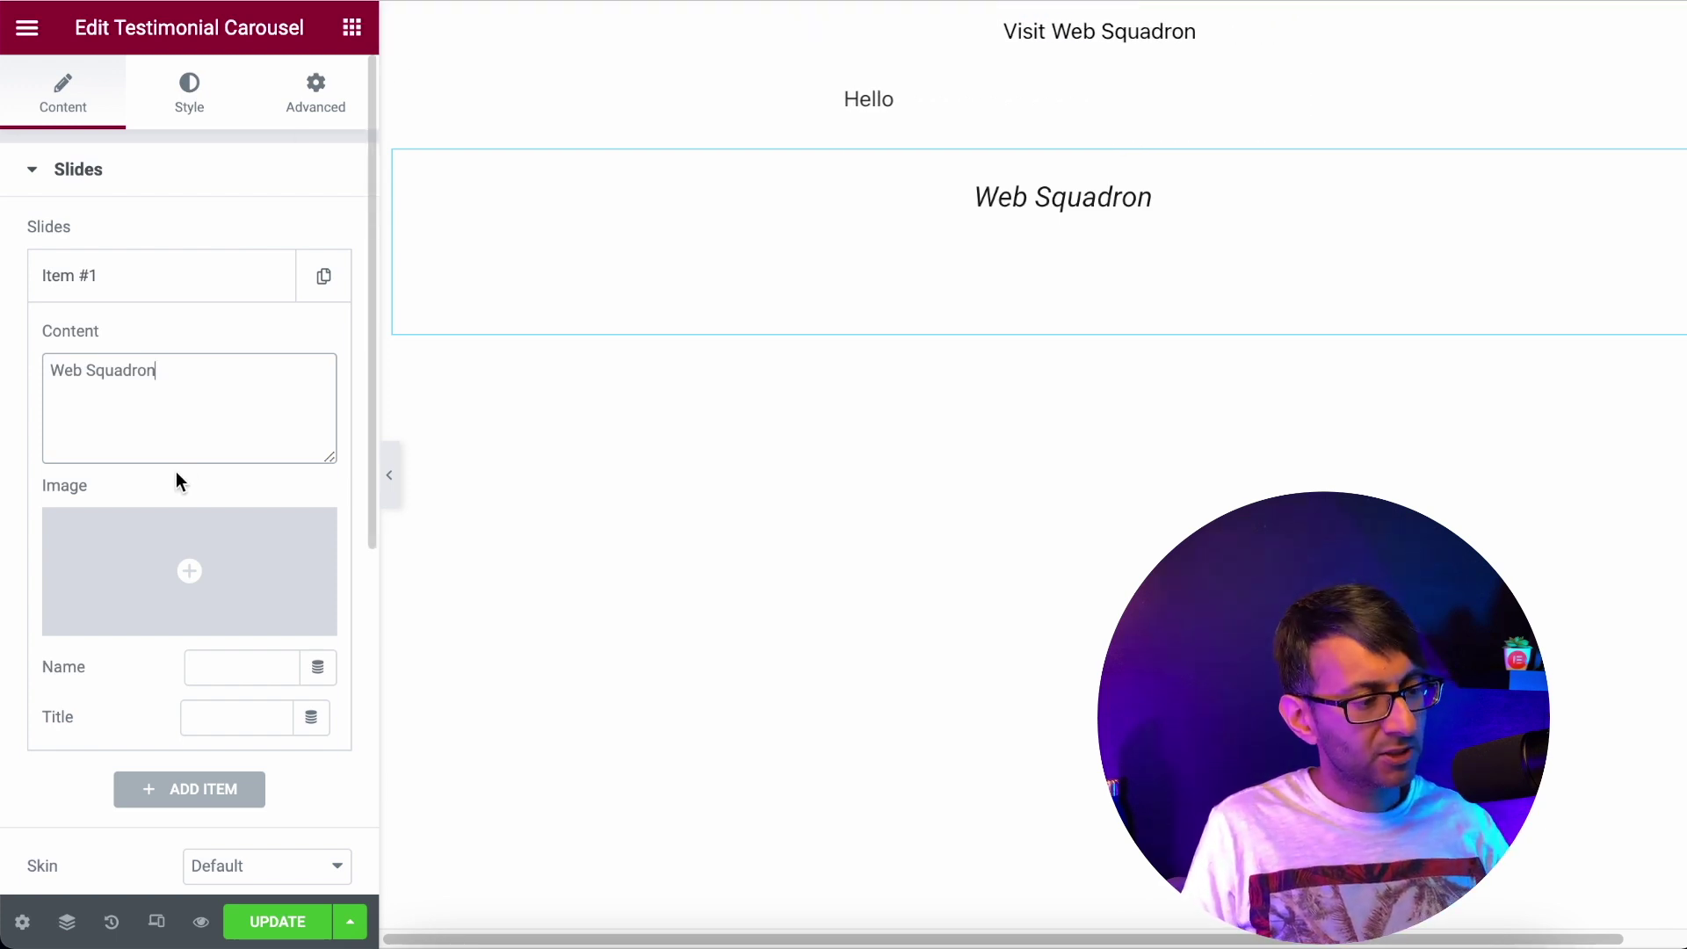
{"action": "left_click", "coordinate": [187, 286]}
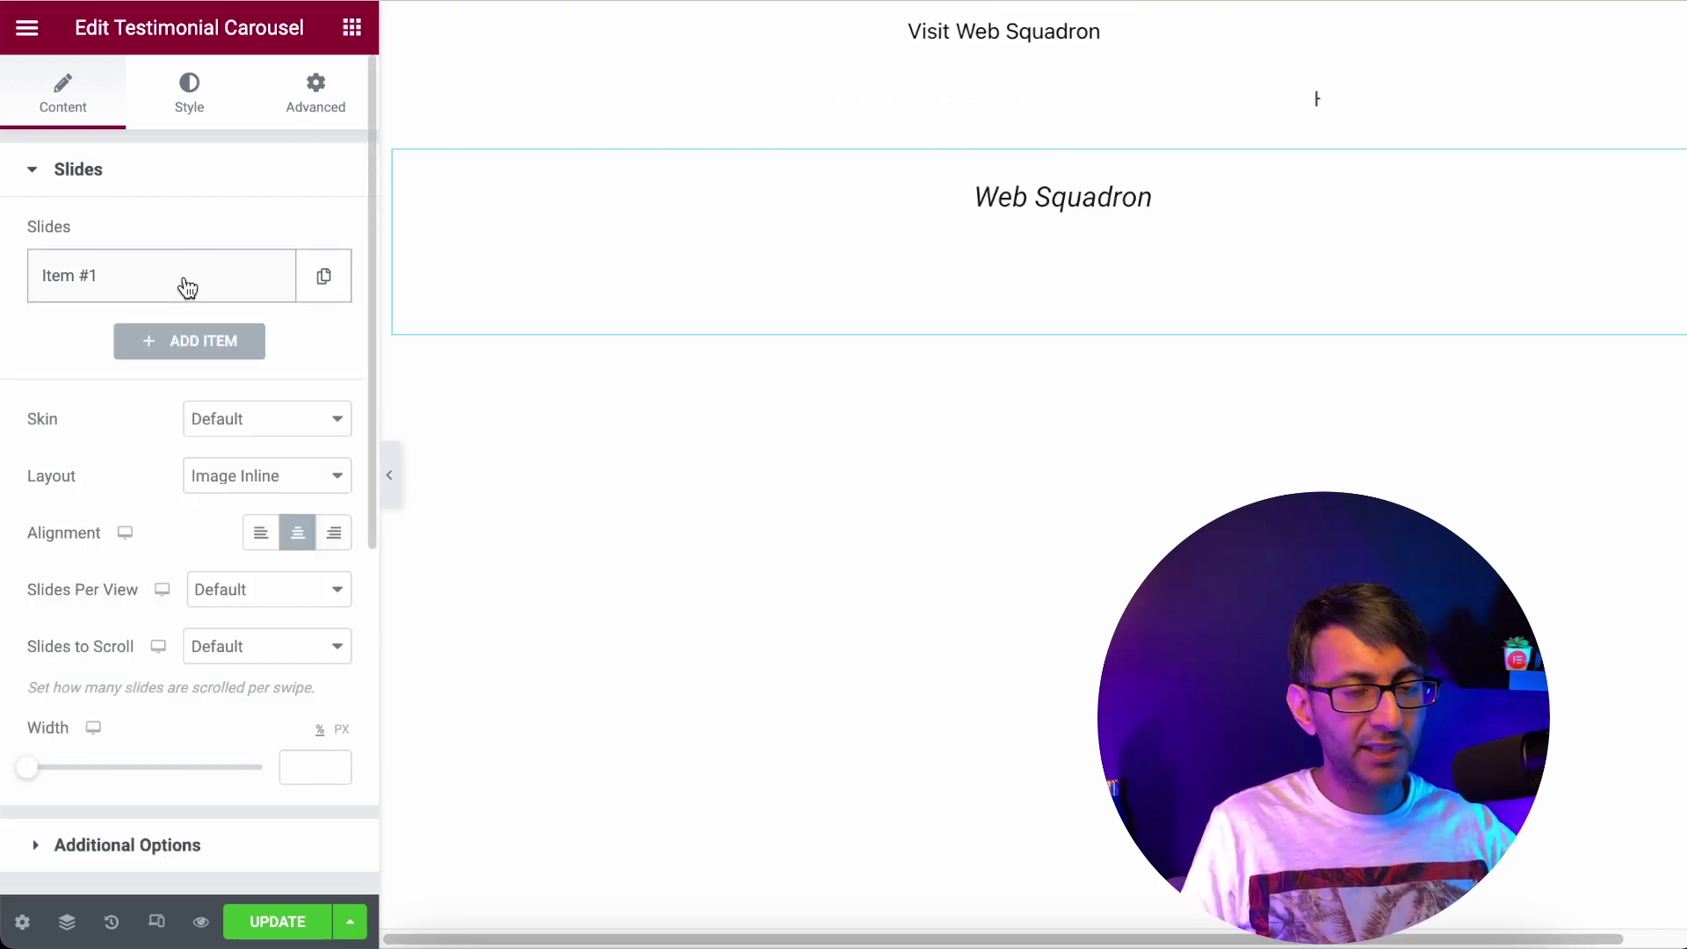
Duplicate the 'Web Squadron' slide until the carousel has seven items.
{"action": "left_click", "coordinate": [323, 292]}
{"action": "left_click", "coordinate": [270, 347]}
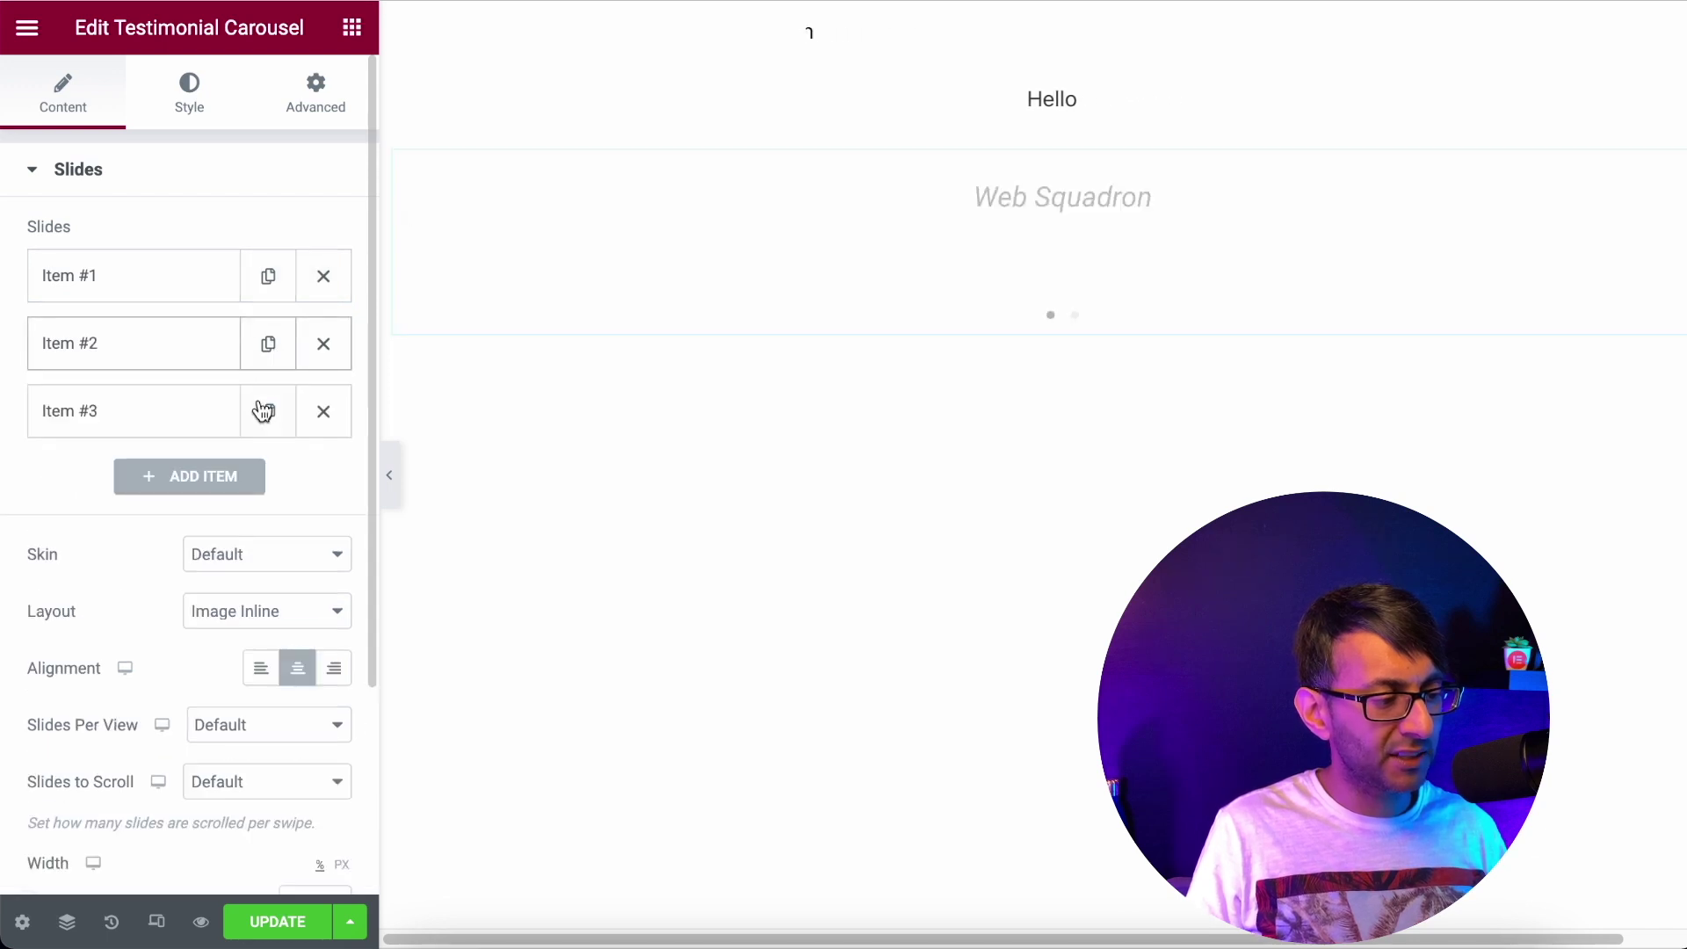
{"action": "left_click", "coordinate": [266, 413]}
{"action": "left_click", "coordinate": [271, 478]}
{"action": "left_click", "coordinate": [272, 559]}
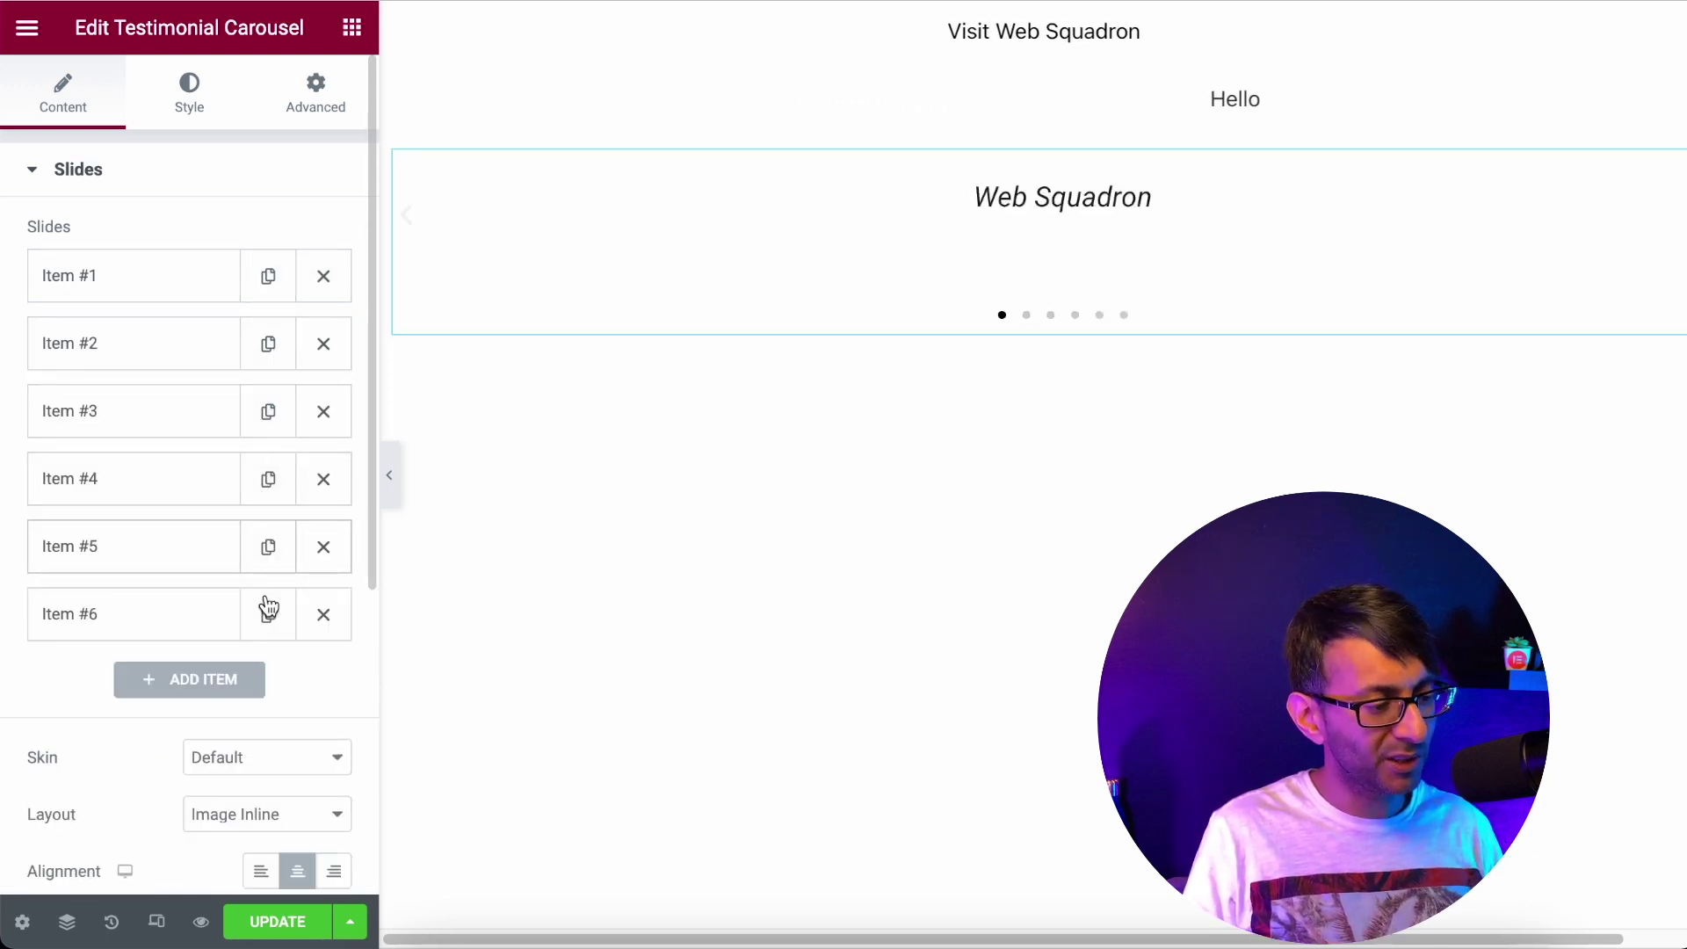
{"action": "left_click", "coordinate": [269, 612]}
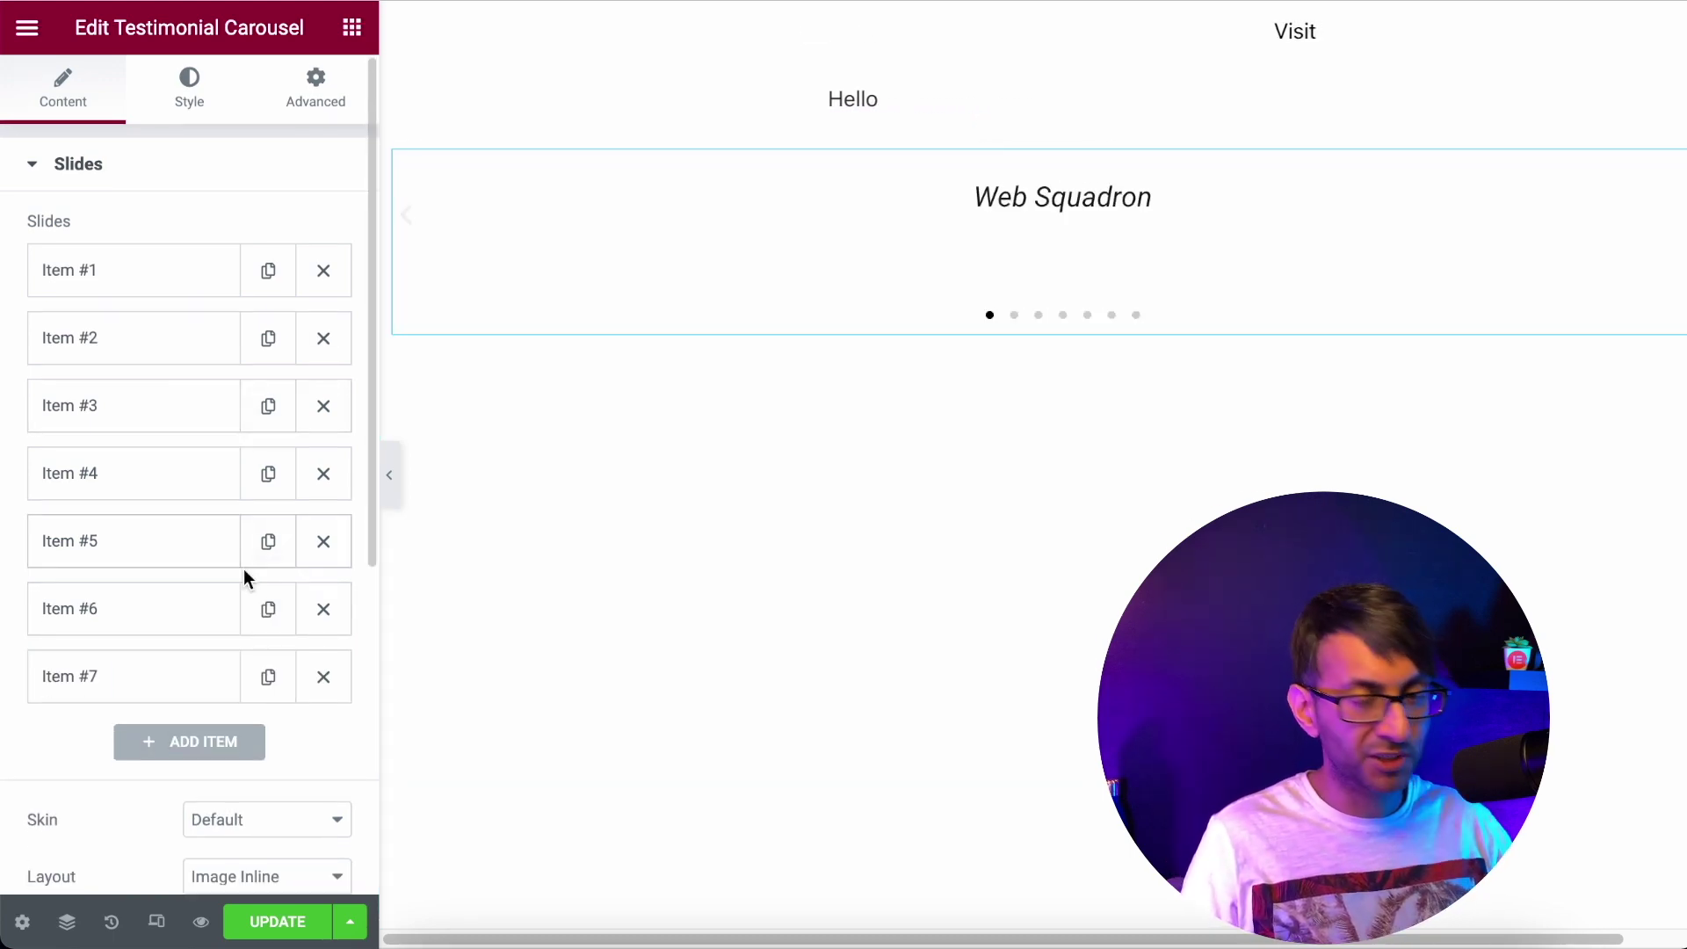
Keep the Default skin and set Slides Per View to 5.
{"action": "scroll", "coordinate": [246, 602], "scroll_direction": "down", "scroll_amount": 4}
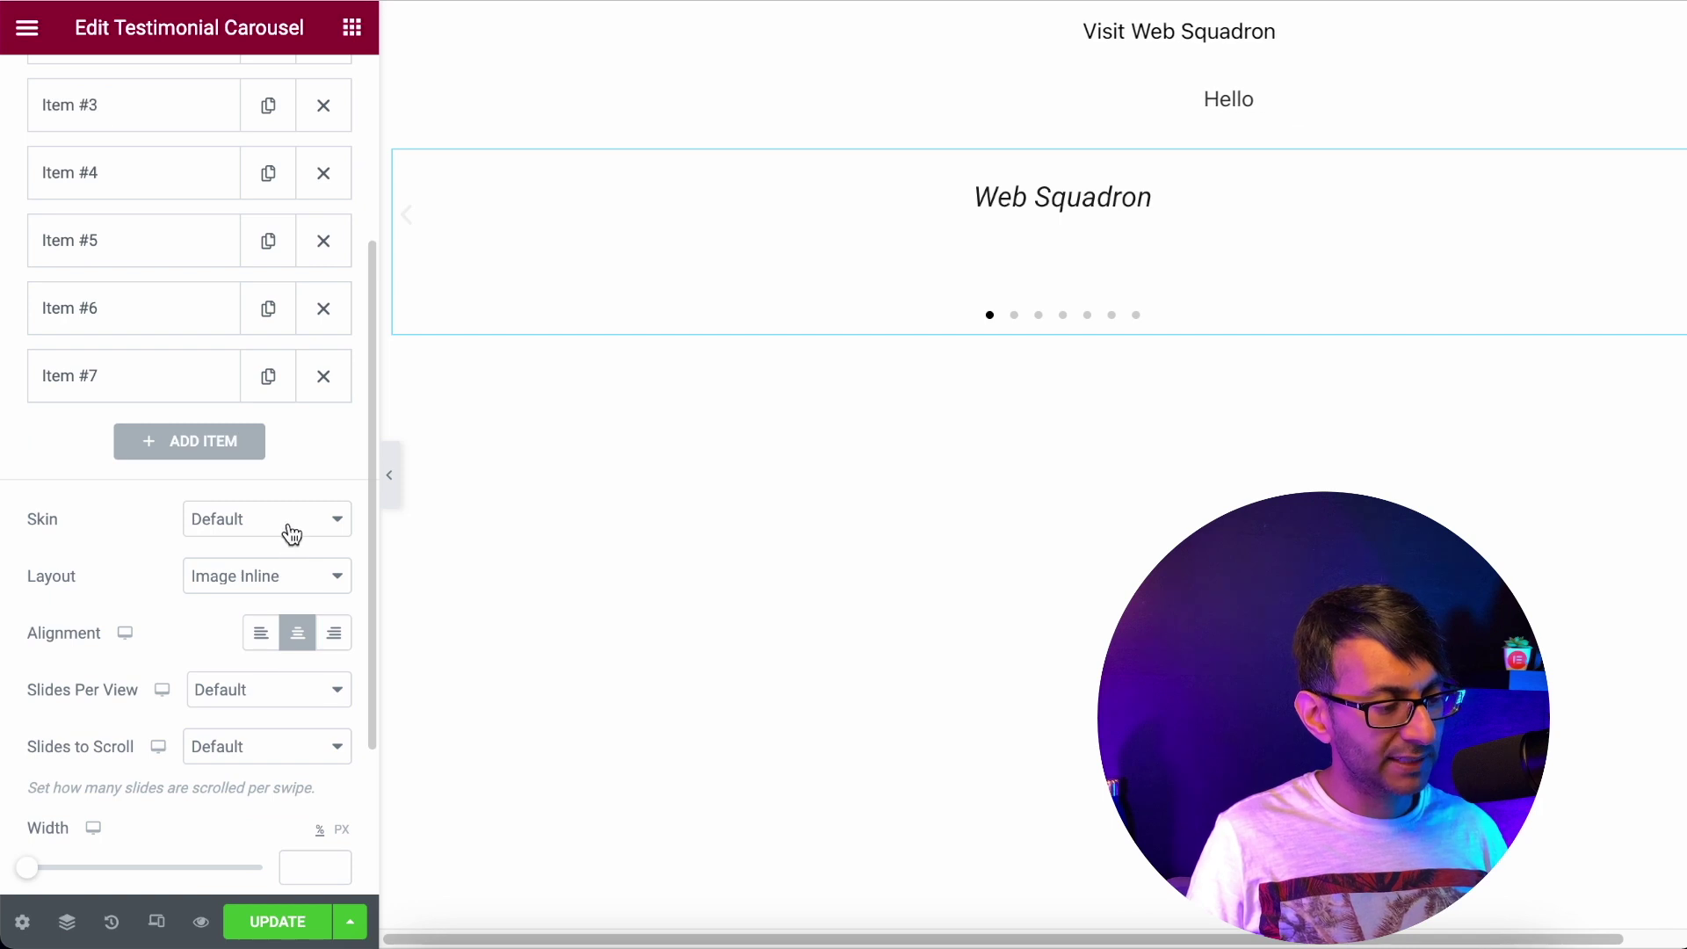
{"action": "left_click", "coordinate": [288, 528]}
{"action": "left_click", "coordinate": [273, 554]}
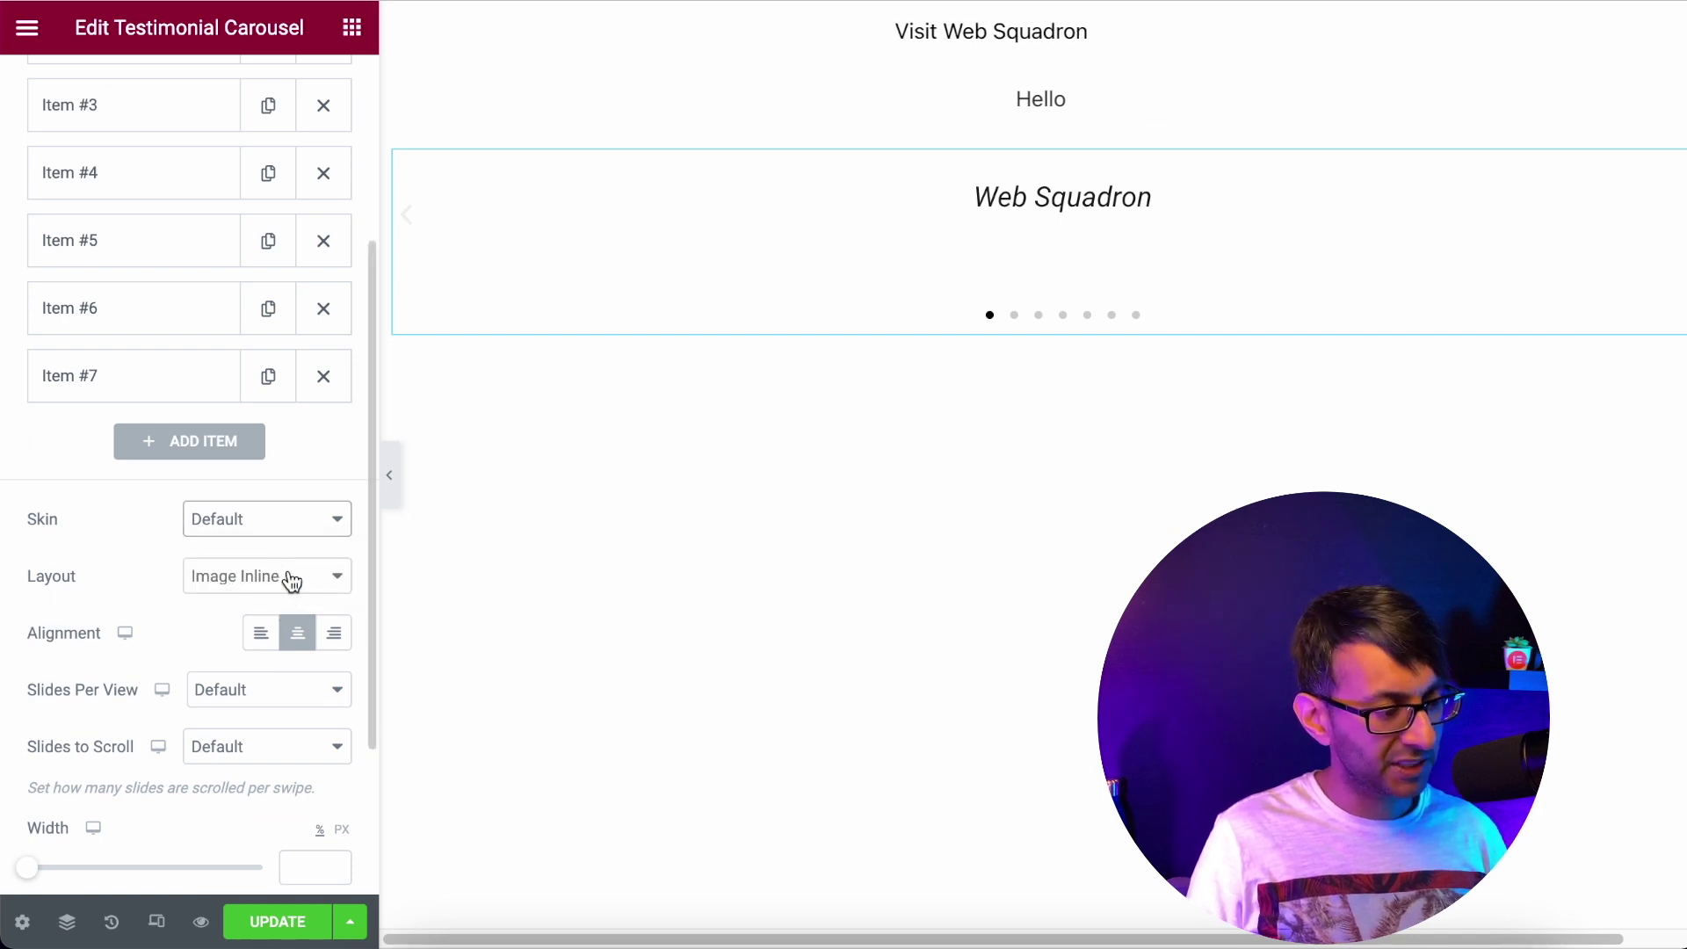
{"action": "left_click", "coordinate": [282, 691]}
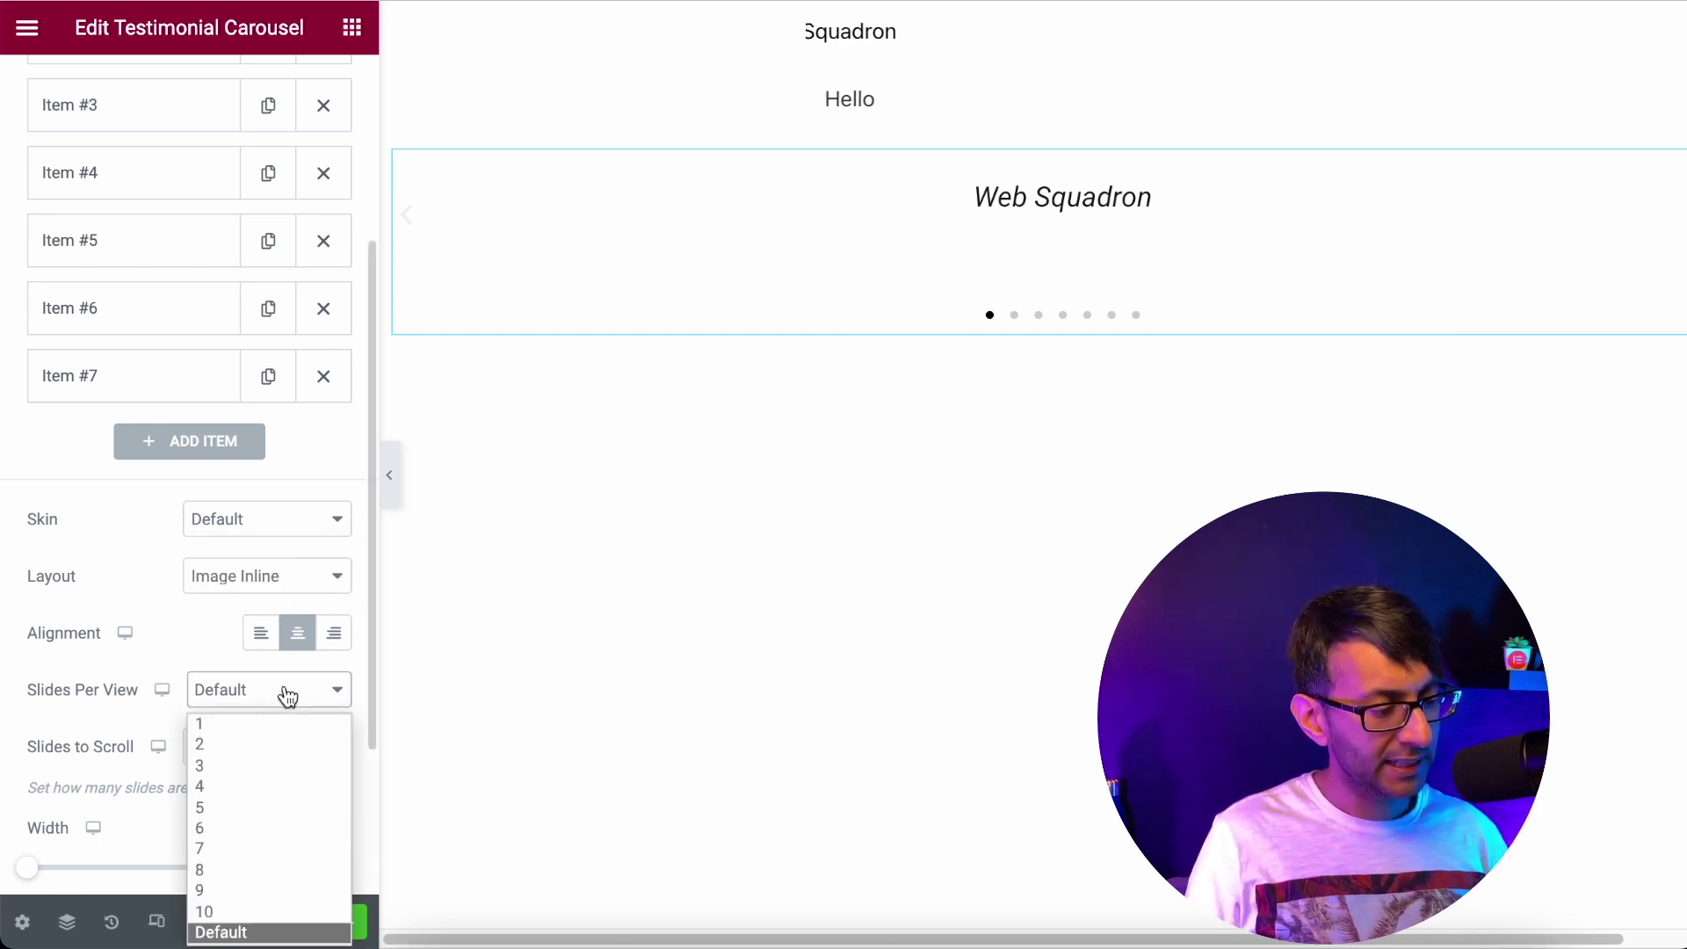
{"action": "left_click", "coordinate": [259, 808]}
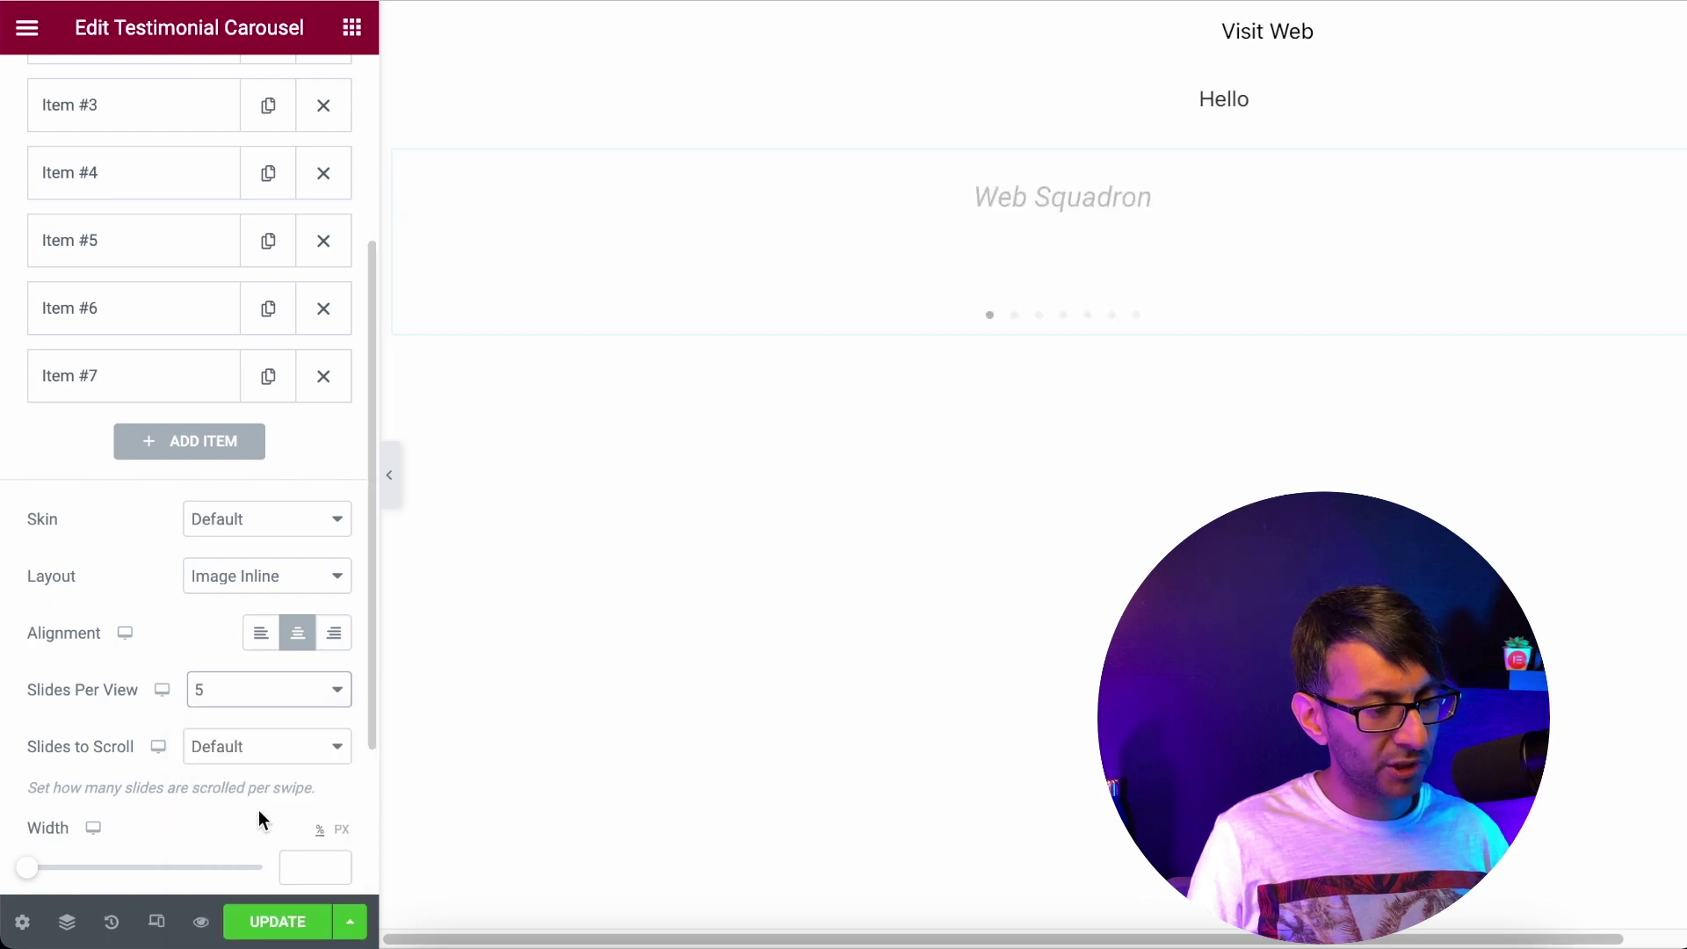
{"action": "scroll", "coordinate": [258, 812], "scroll_direction": "down", "scroll_amount": 3}
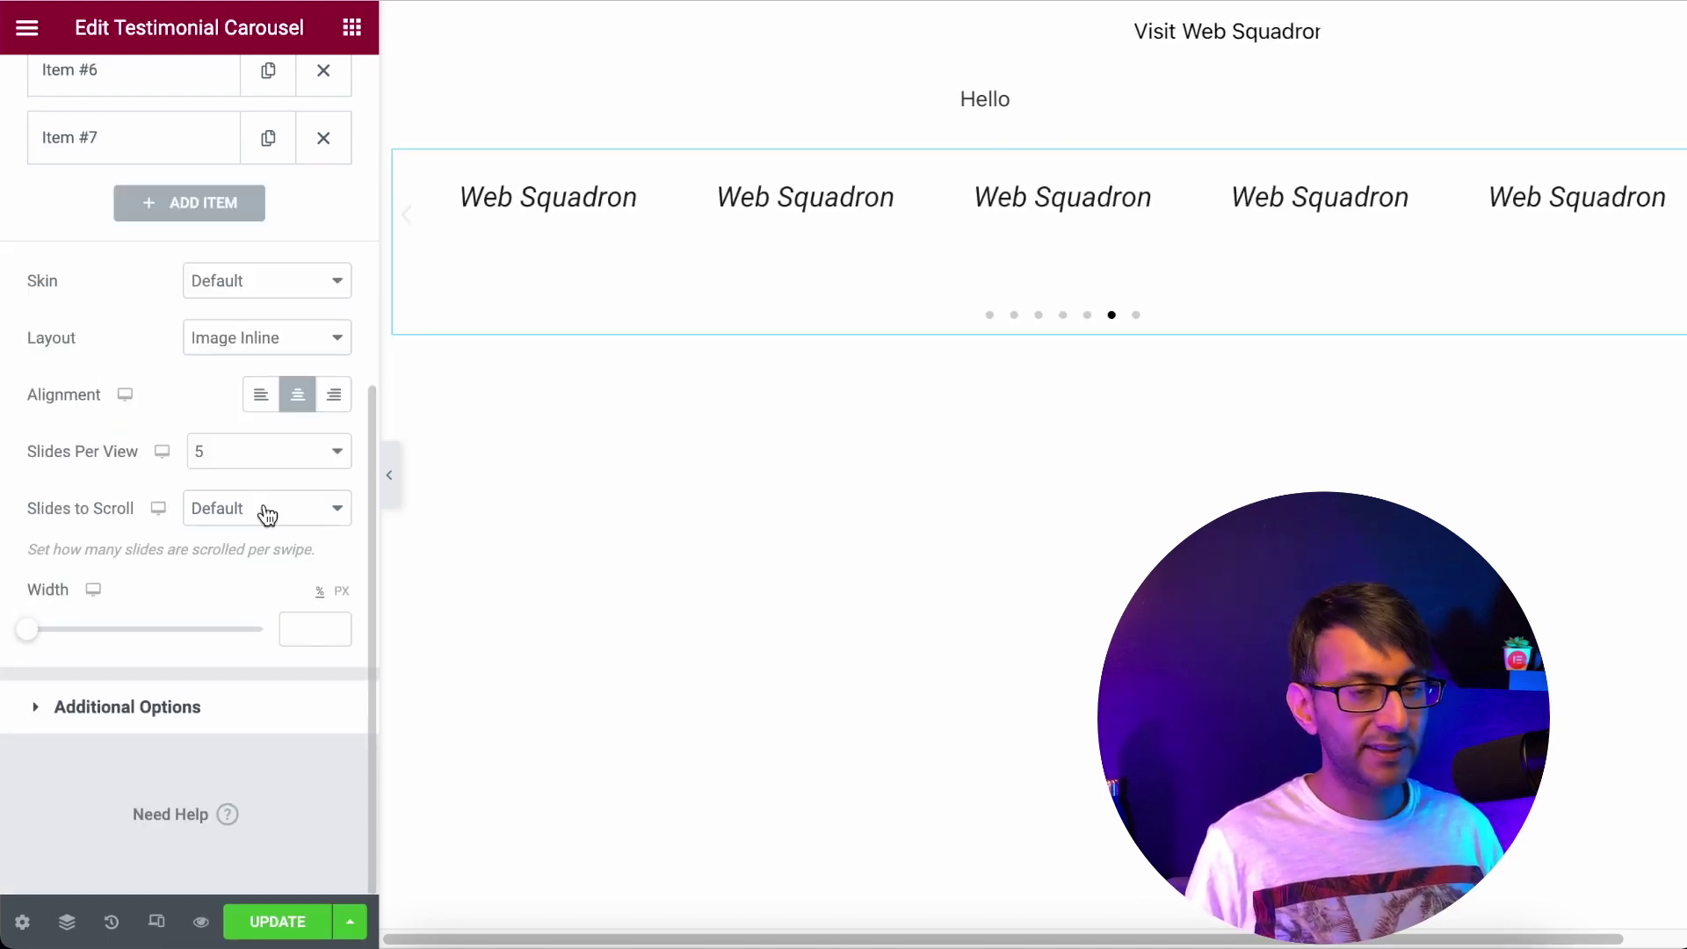
Set Transition Duration to 5000 and Autoplay Speed to 0, then save.
{"action": "left_click", "coordinate": [248, 709]}
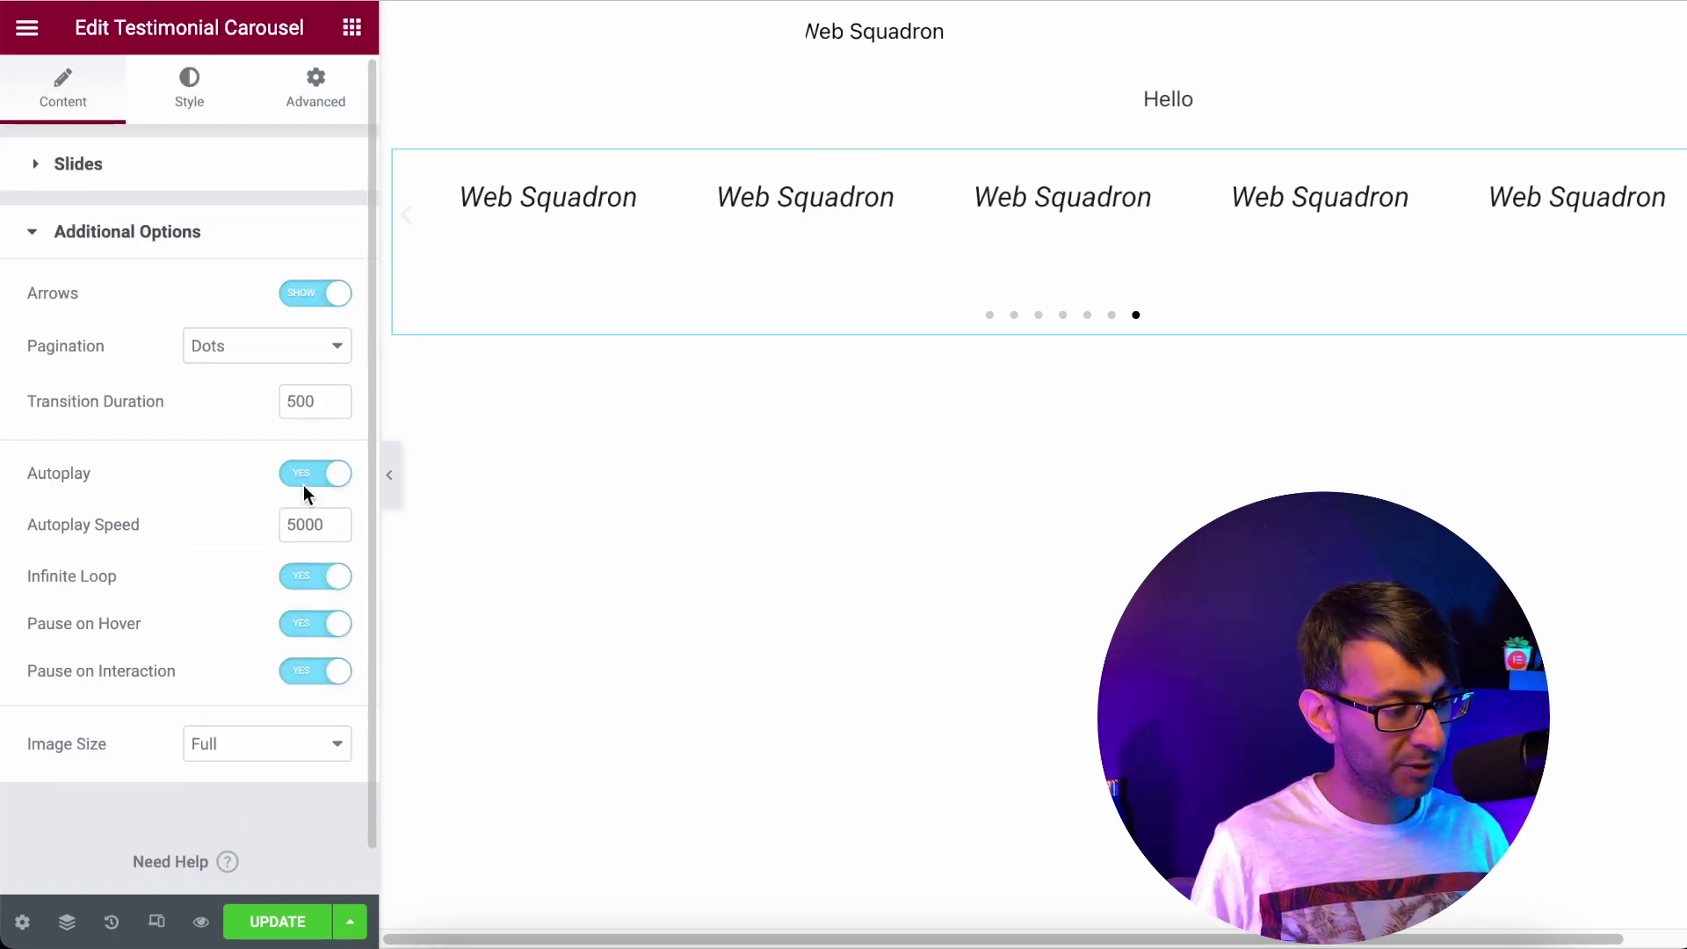
{"action": "left_click", "coordinate": [317, 401]}
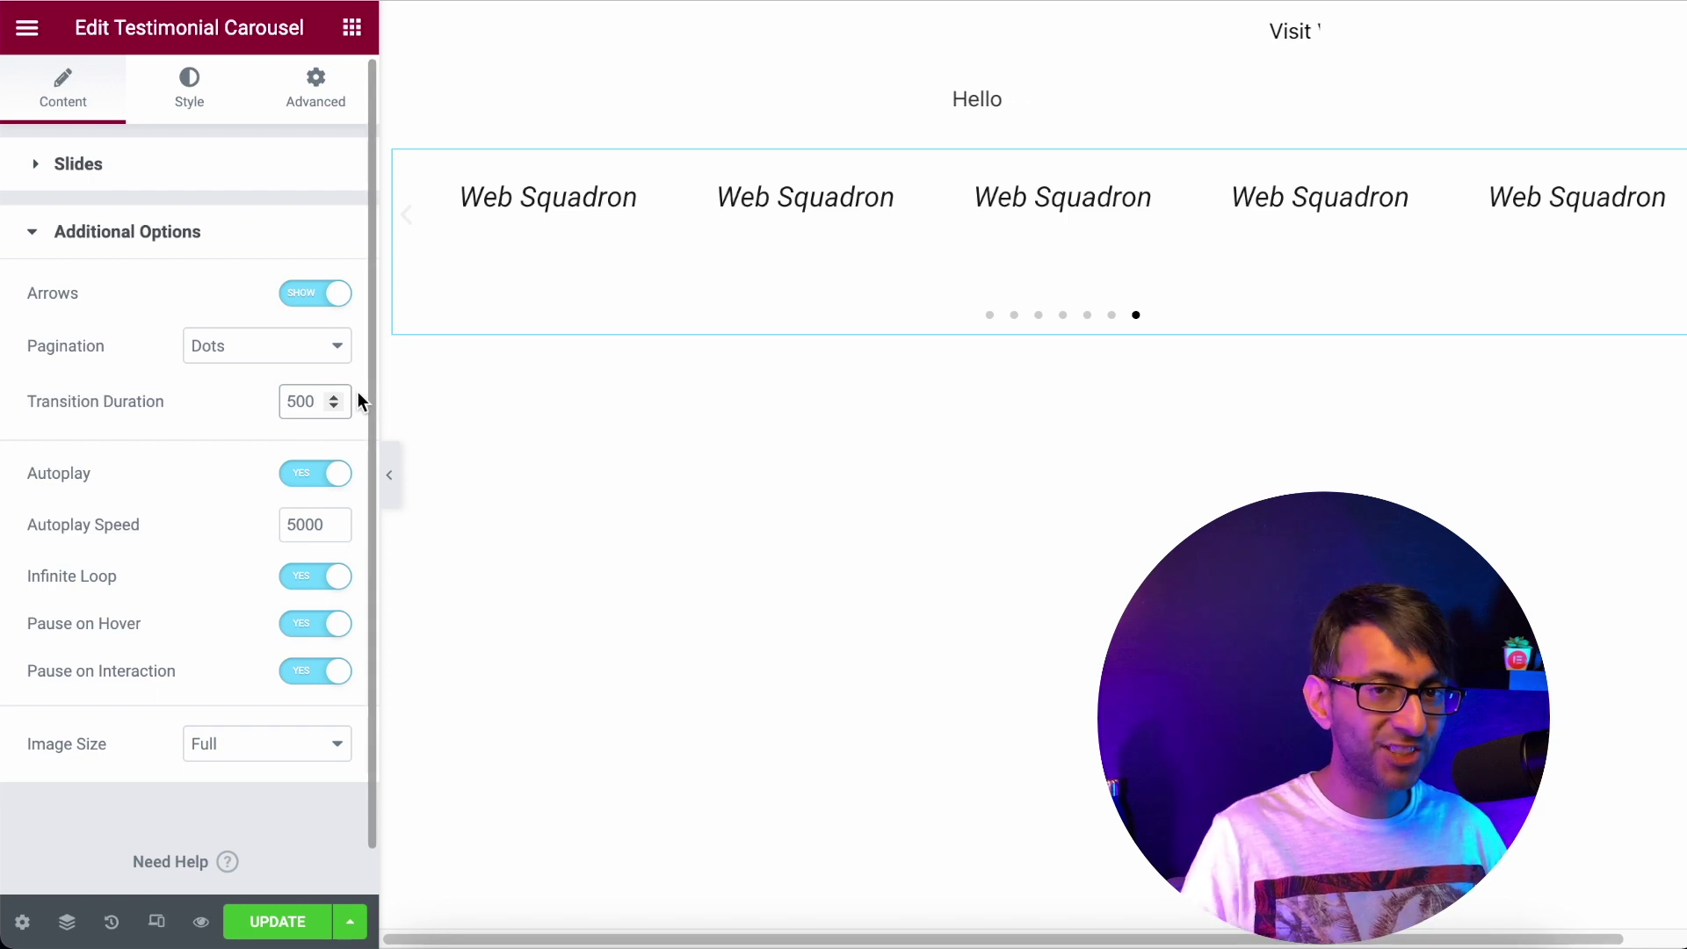
{"action": "type", "text": "0"}
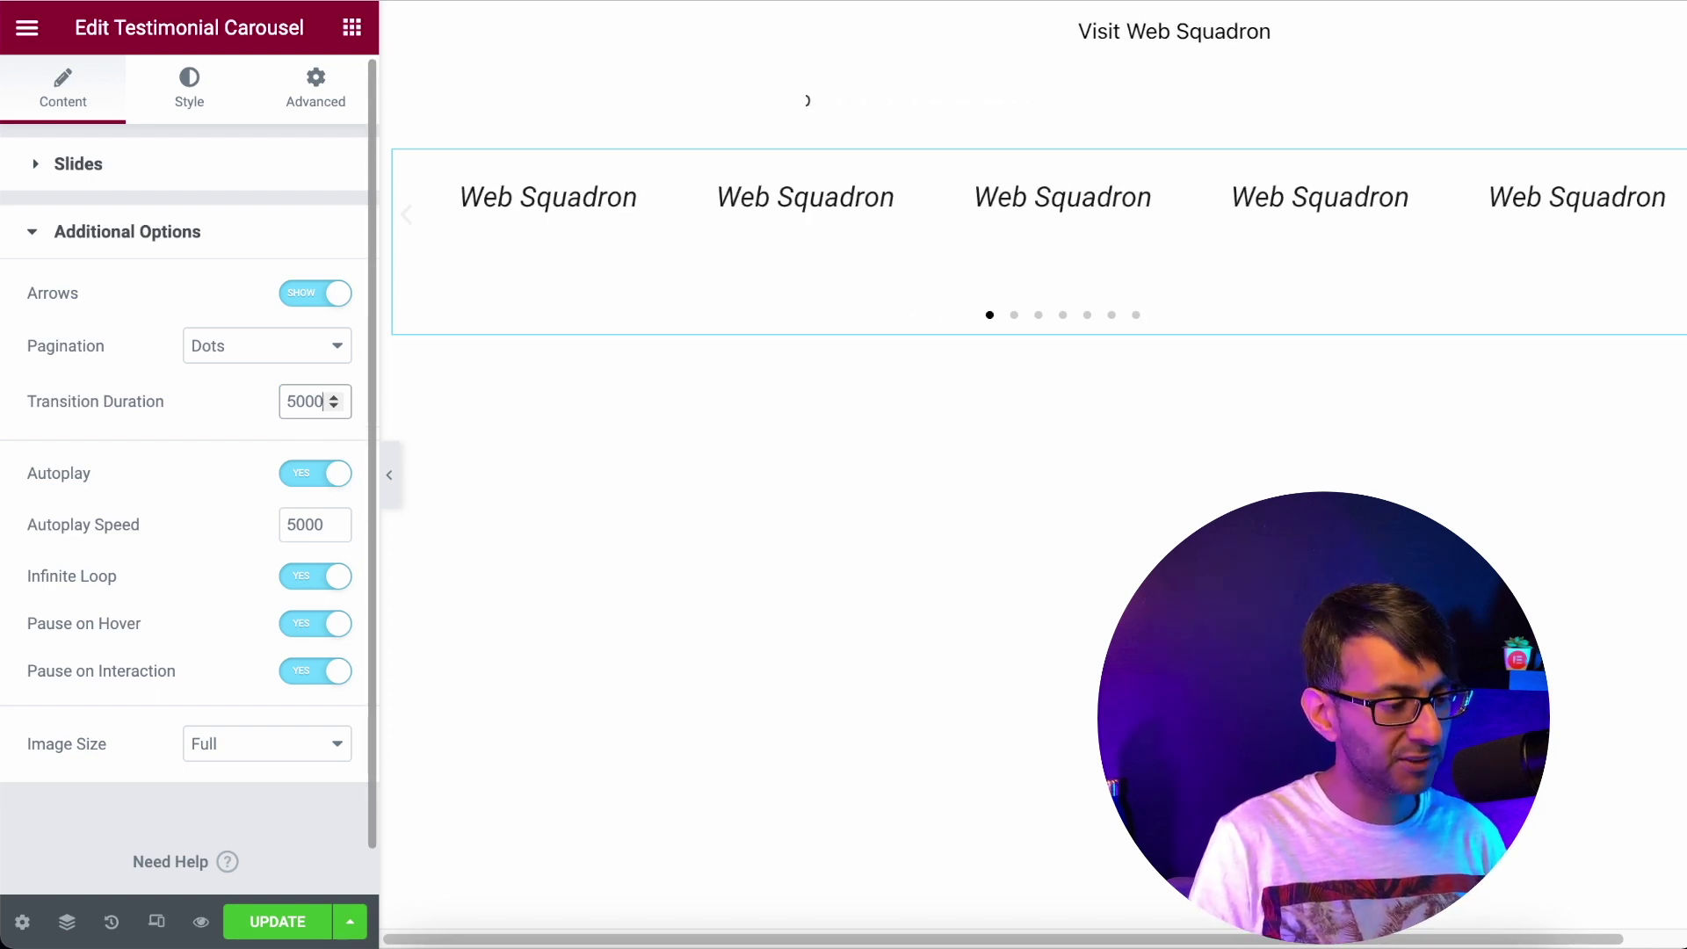
{"action": "left_click", "coordinate": [334, 529]}
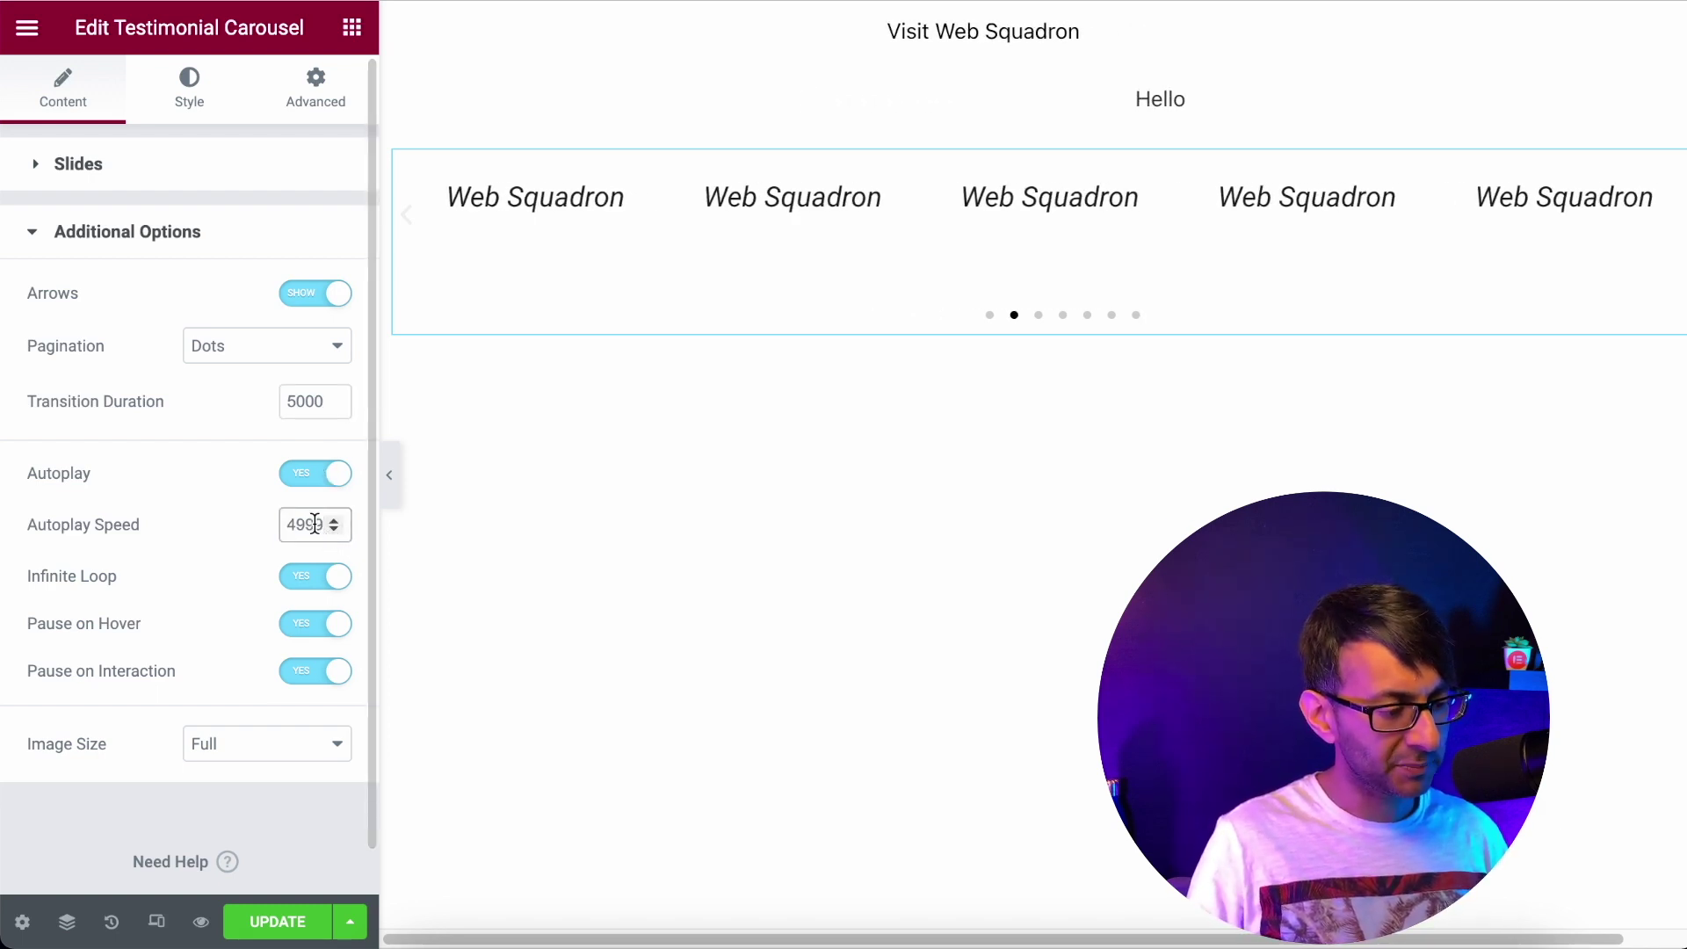
{"action": "left_click_drag", "start_coordinate": [289, 525], "coordinate": [389, 524]}
{"action": "type", "text": "0"}
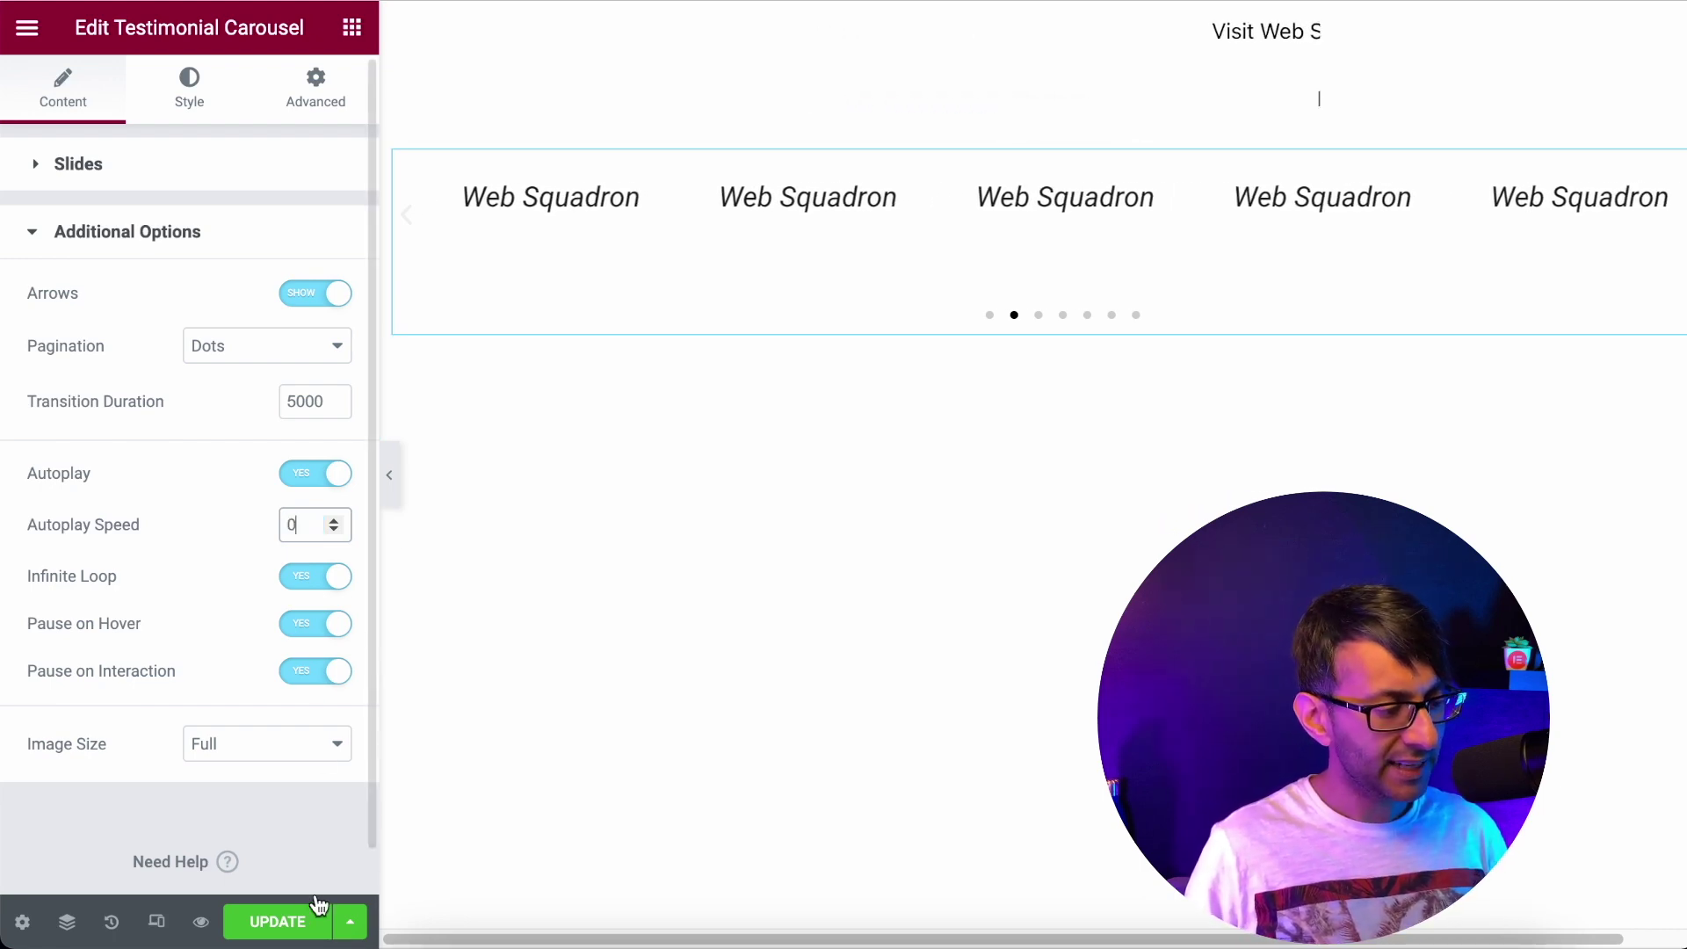
{"action": "left_click", "coordinate": [282, 922]}
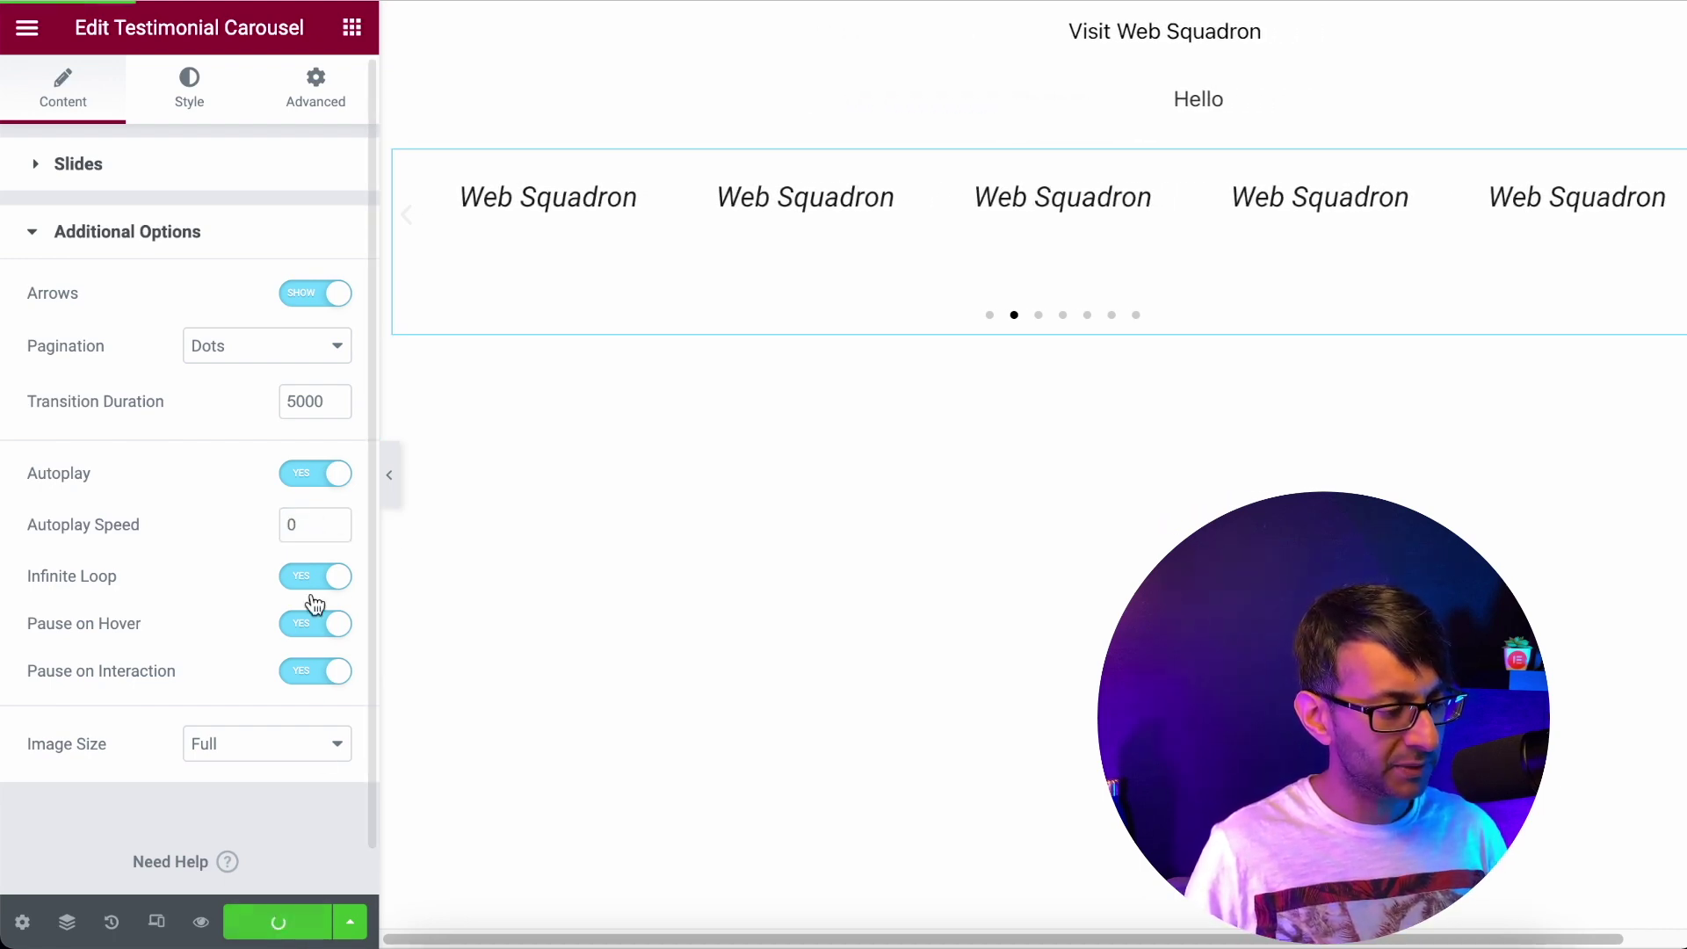
Set the carousel's Pagination to None and save the page.
{"action": "left_click", "coordinate": [269, 358]}
{"action": "left_click", "coordinate": [236, 379]}
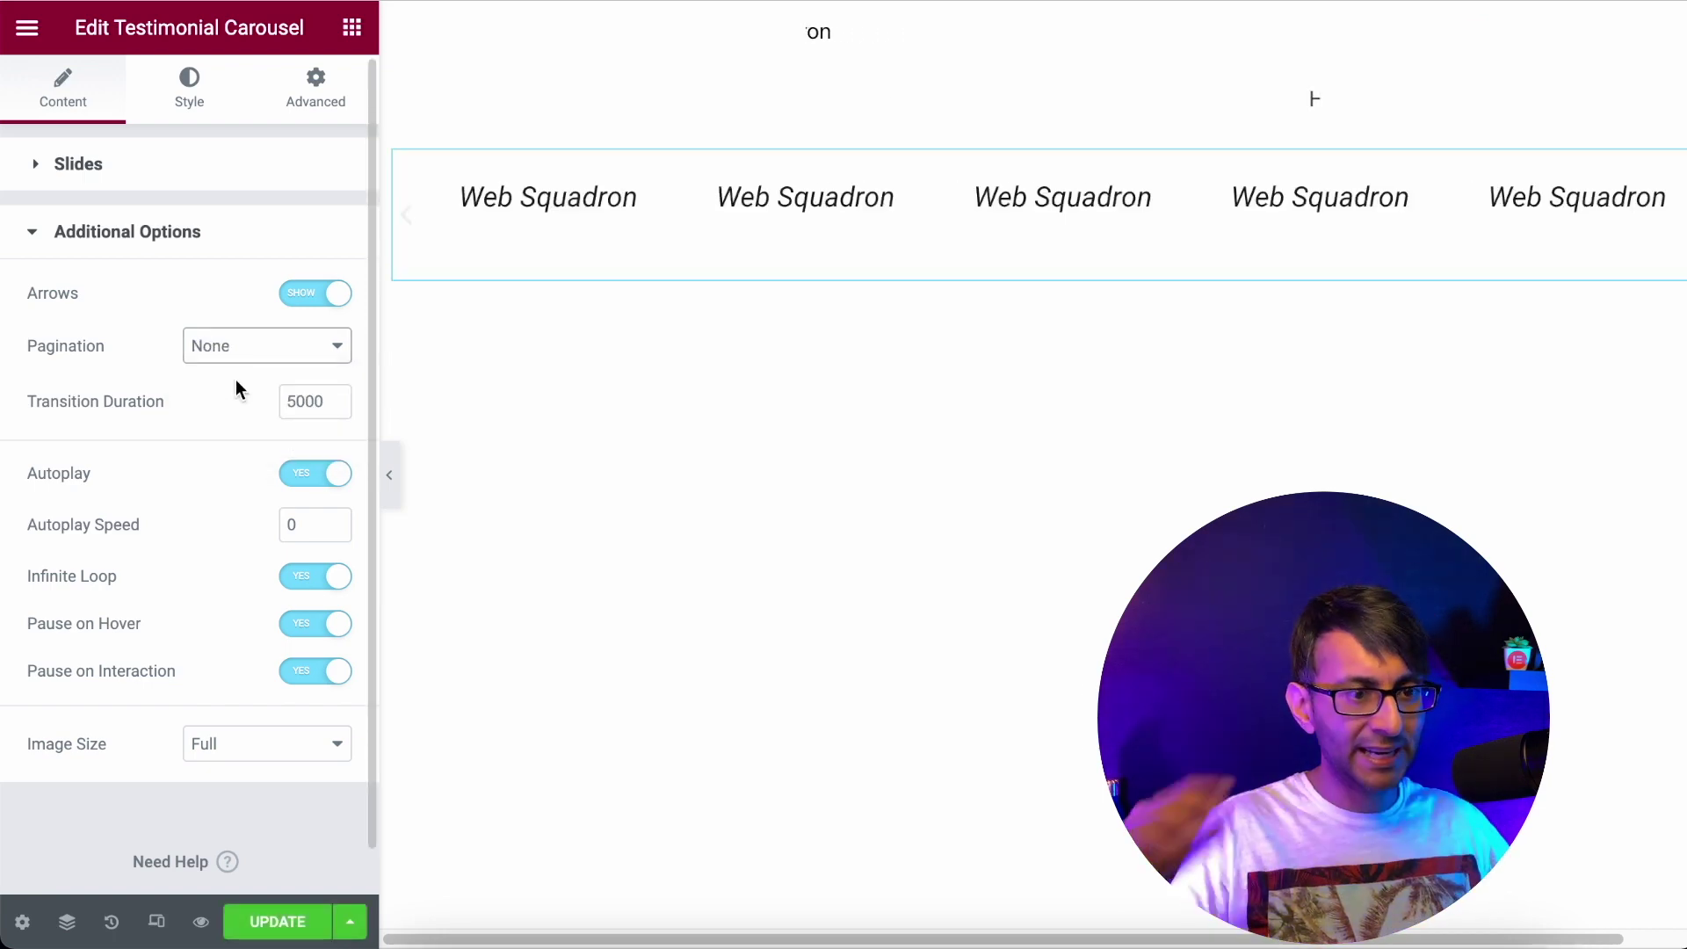
{"action": "left_click", "coordinate": [288, 924]}
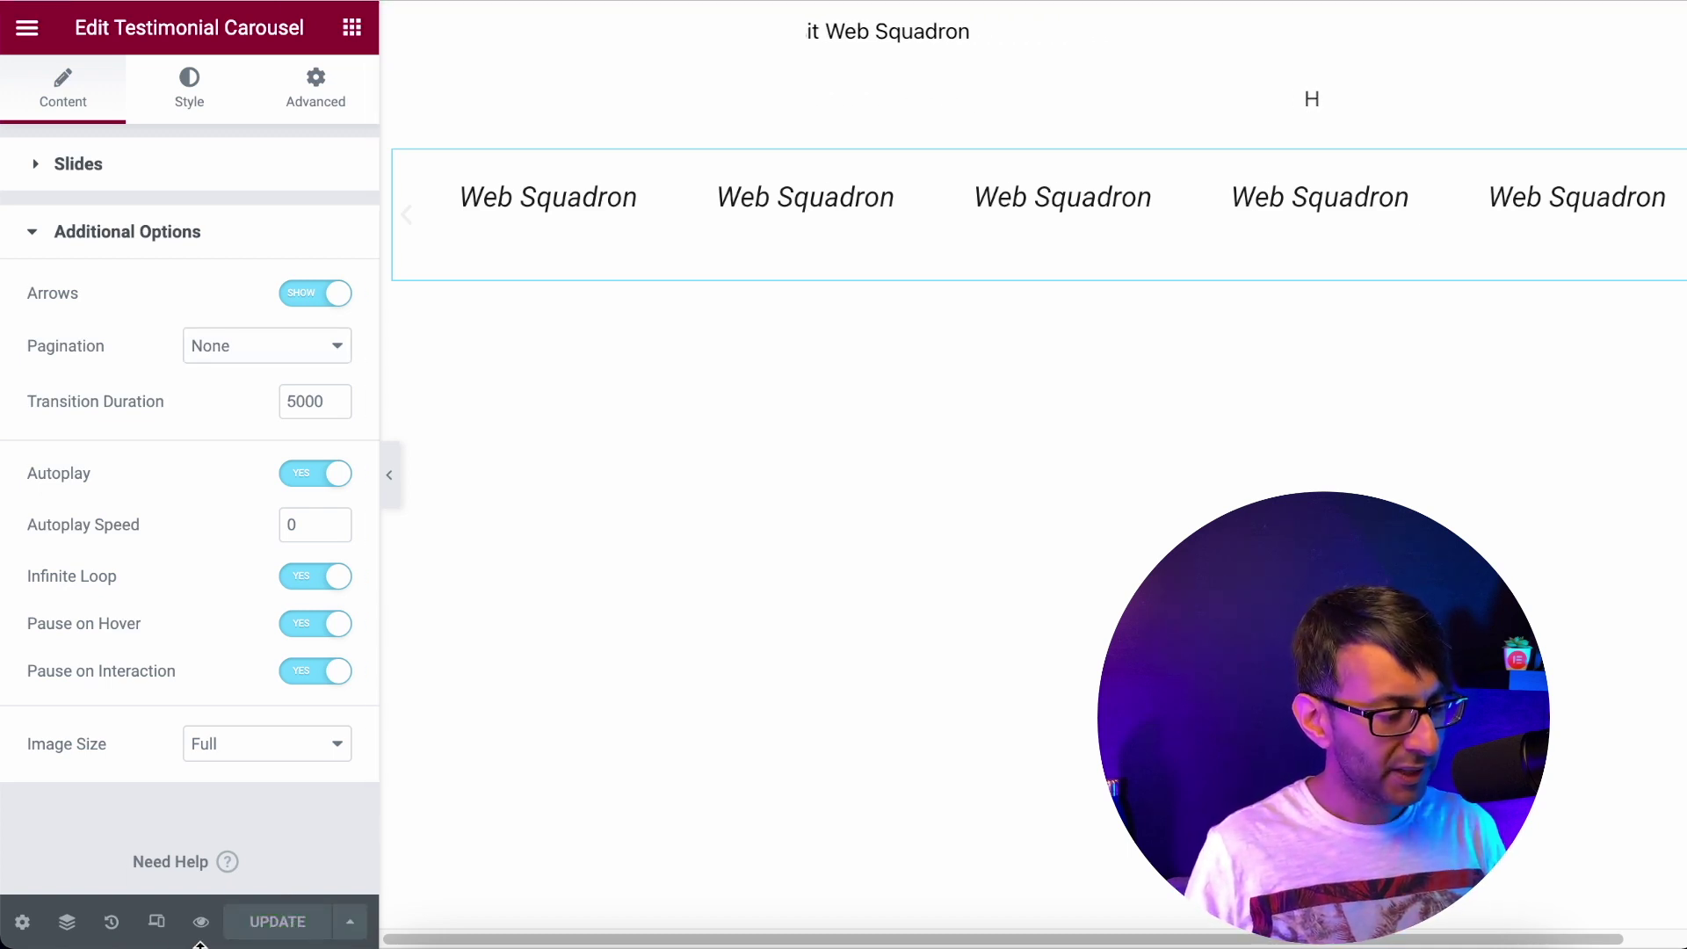
{"action": "left_click", "coordinate": [202, 926]}
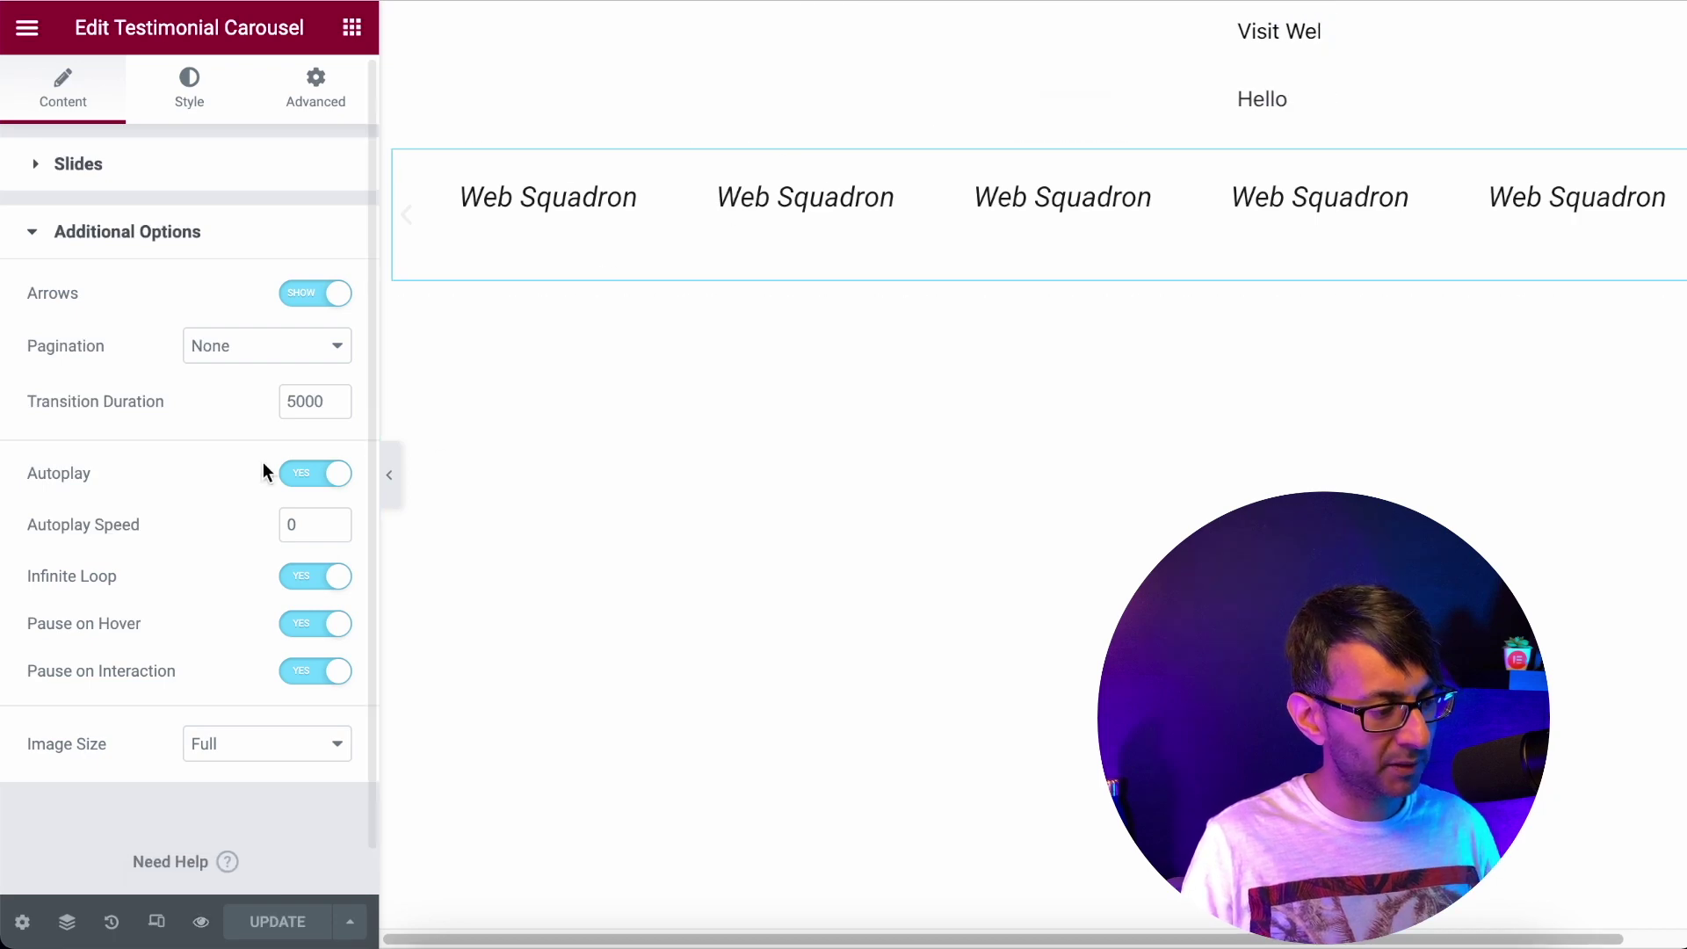
Set the carousel's Space Between slides to 0.
{"action": "scroll", "coordinate": [260, 460], "scroll_direction": "down", "scroll_amount": 1}
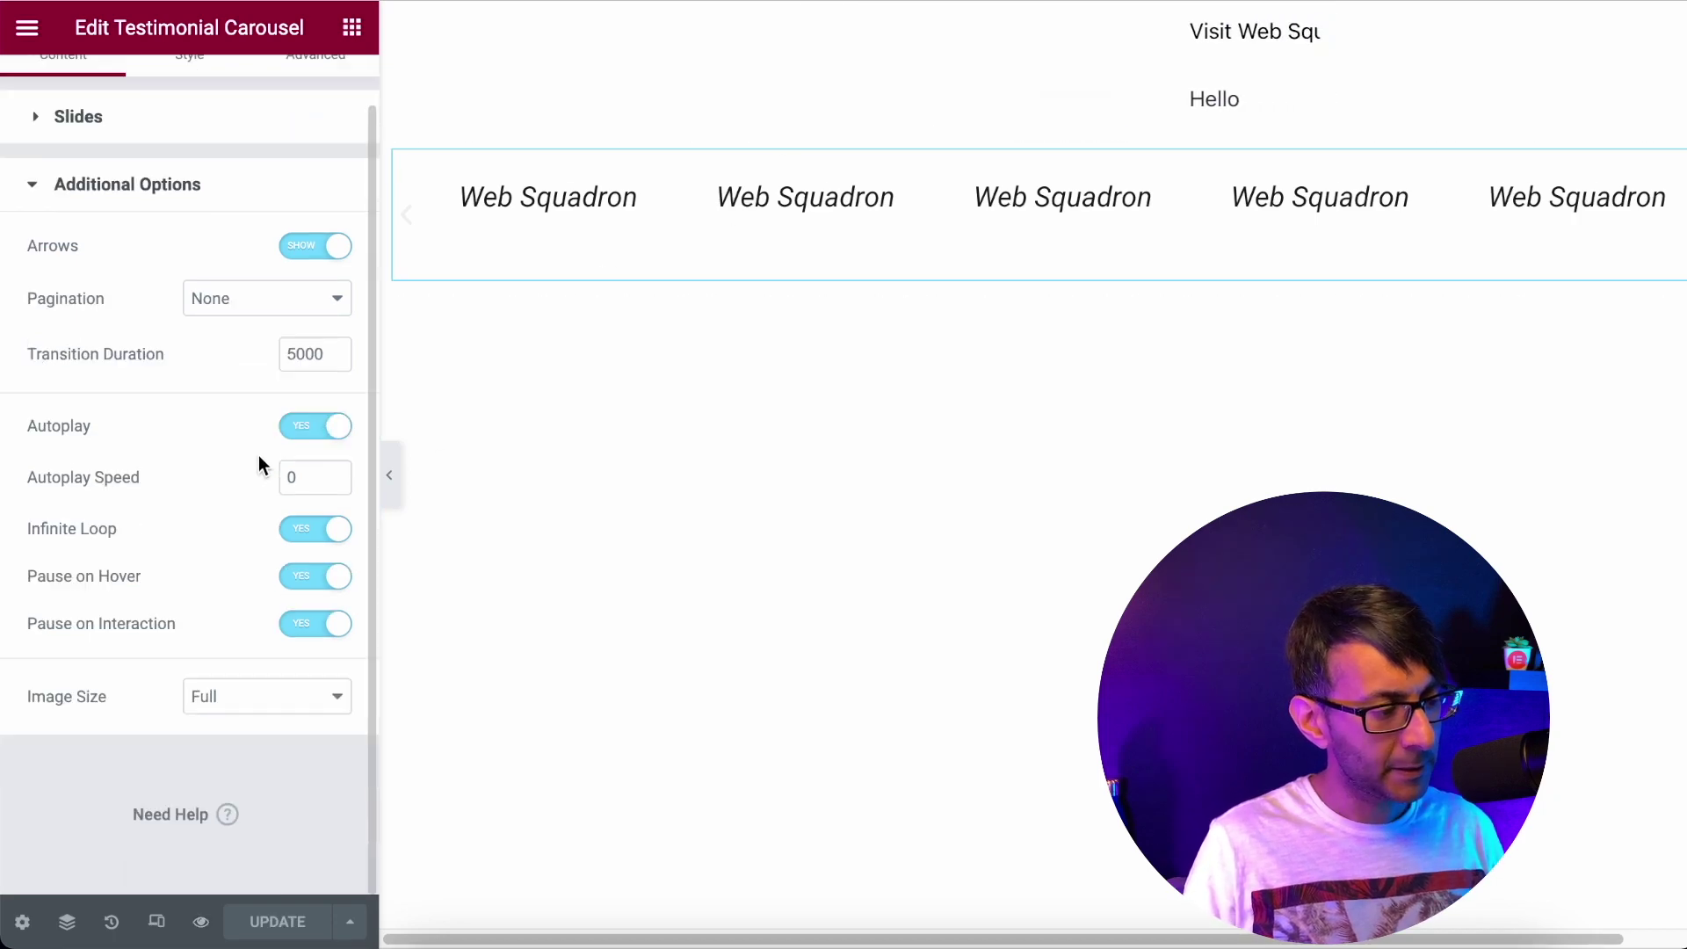
{"action": "scroll", "coordinate": [181, 246], "scroll_direction": "up", "scroll_amount": 1}
{"action": "left_click", "coordinate": [185, 123]}
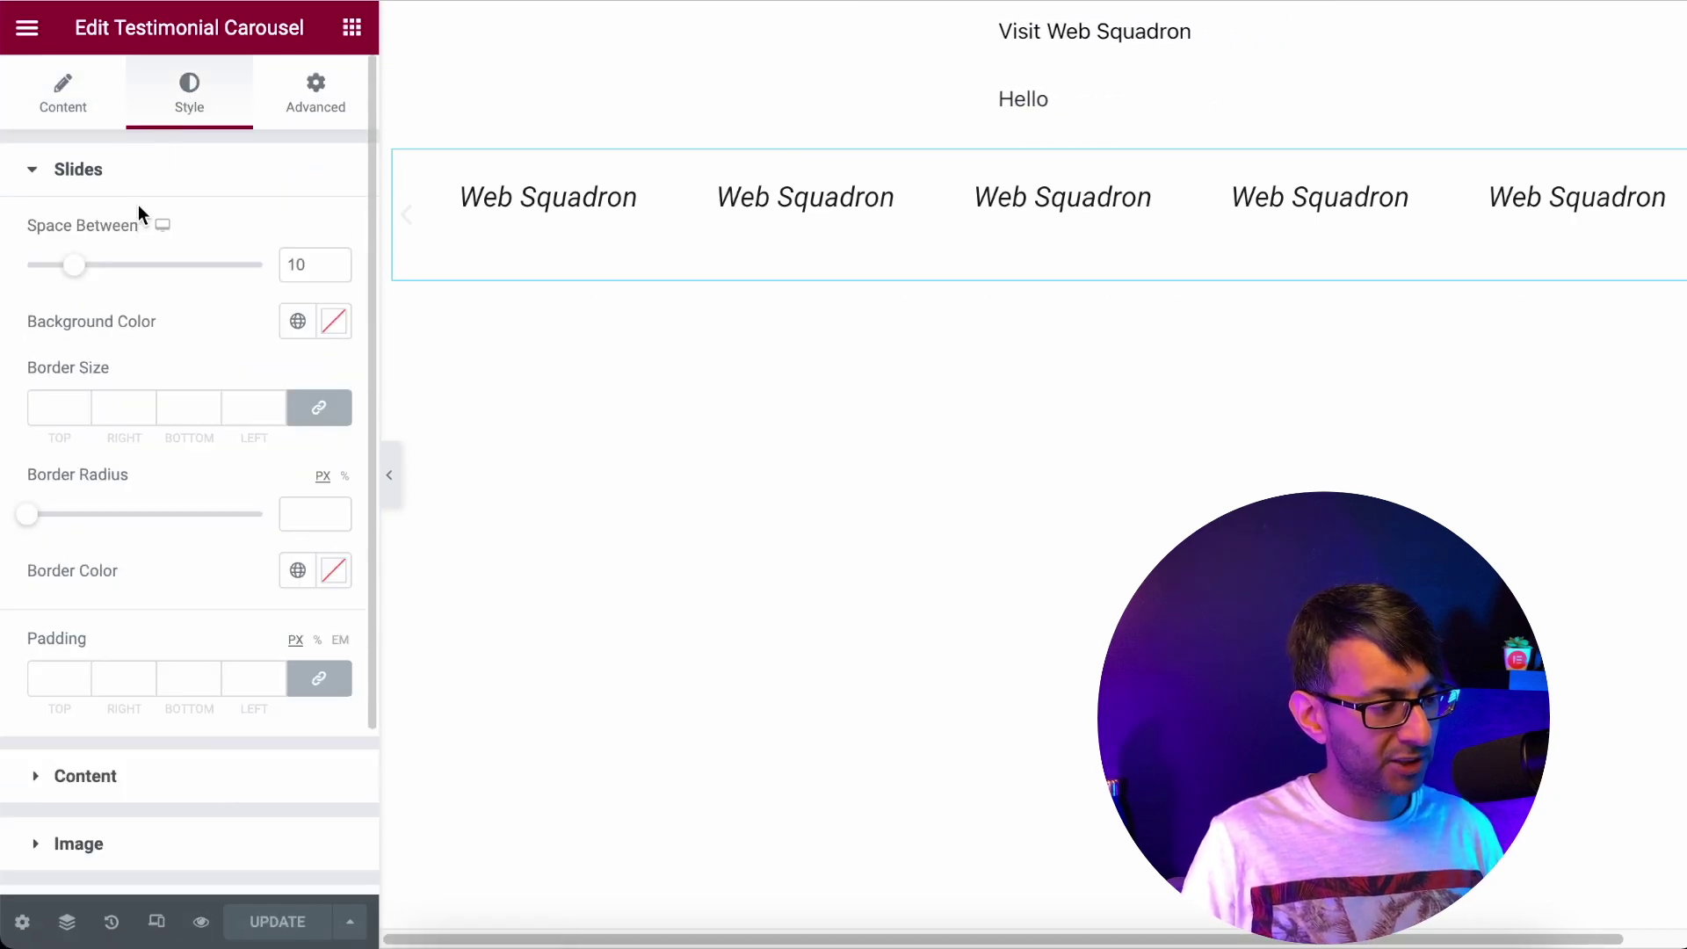
{"action": "left_click_drag", "start_coordinate": [81, 270], "coordinate": [4, 273]}
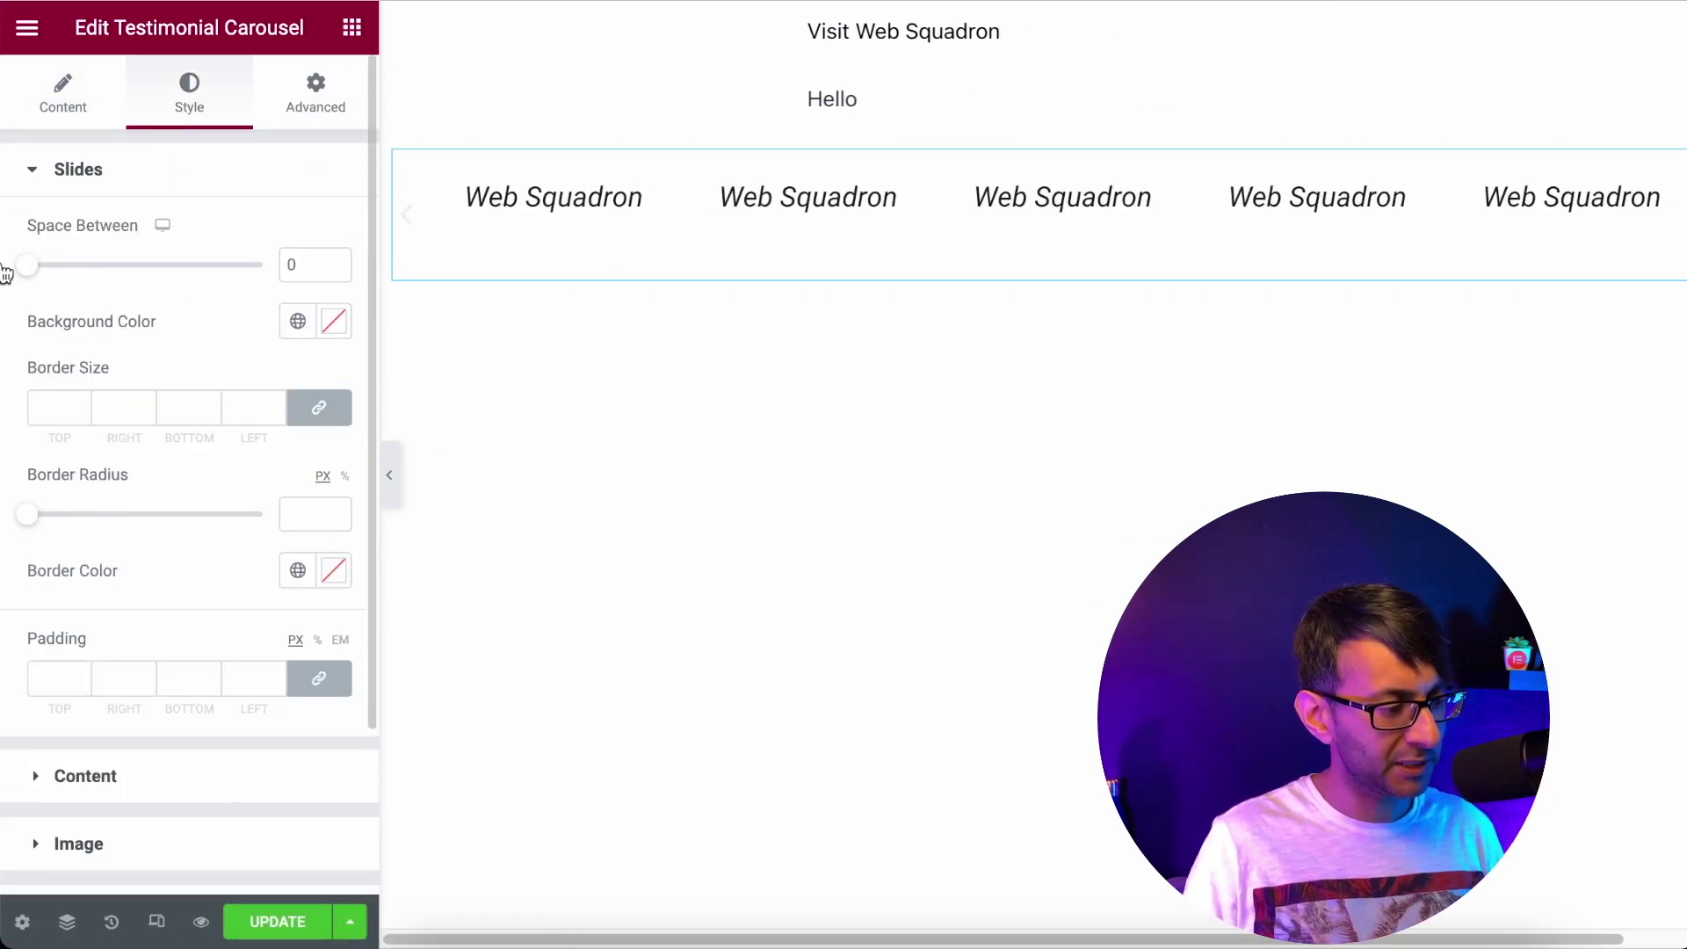
{"action": "left_click", "coordinate": [39, 99]}
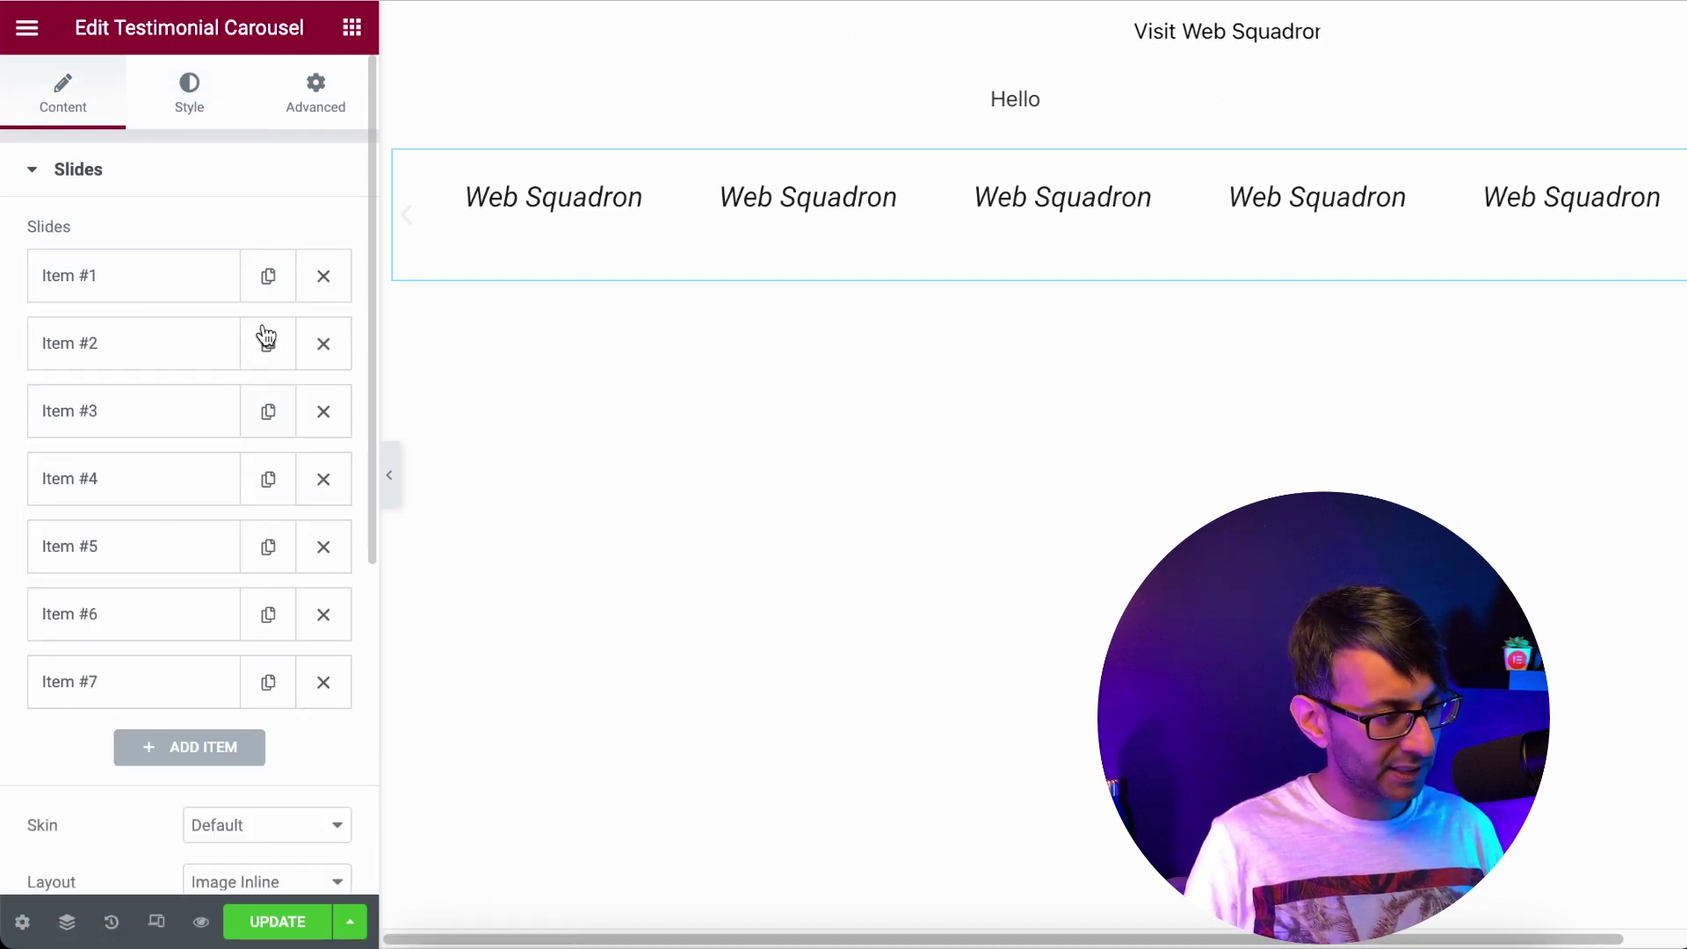
Set the carousel section's boxed width to 900.
{"action": "left_click", "coordinate": [1062, 122]}
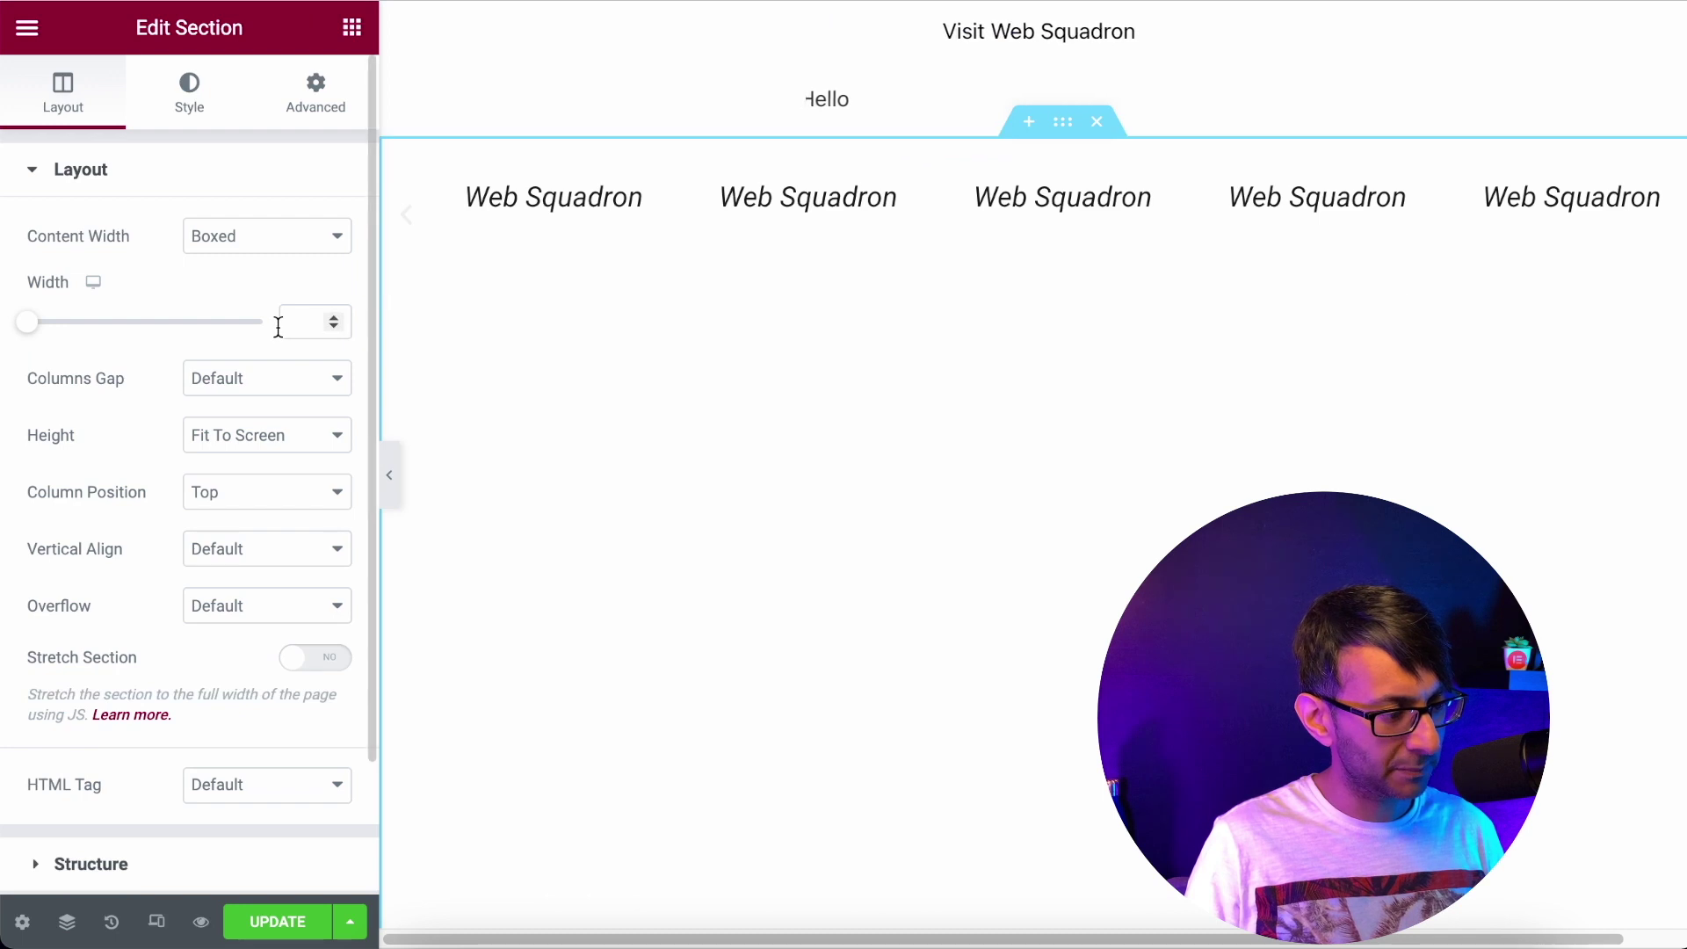
{"action": "left_click", "coordinate": [346, 318]}
{"action": "type", "text": "900"}
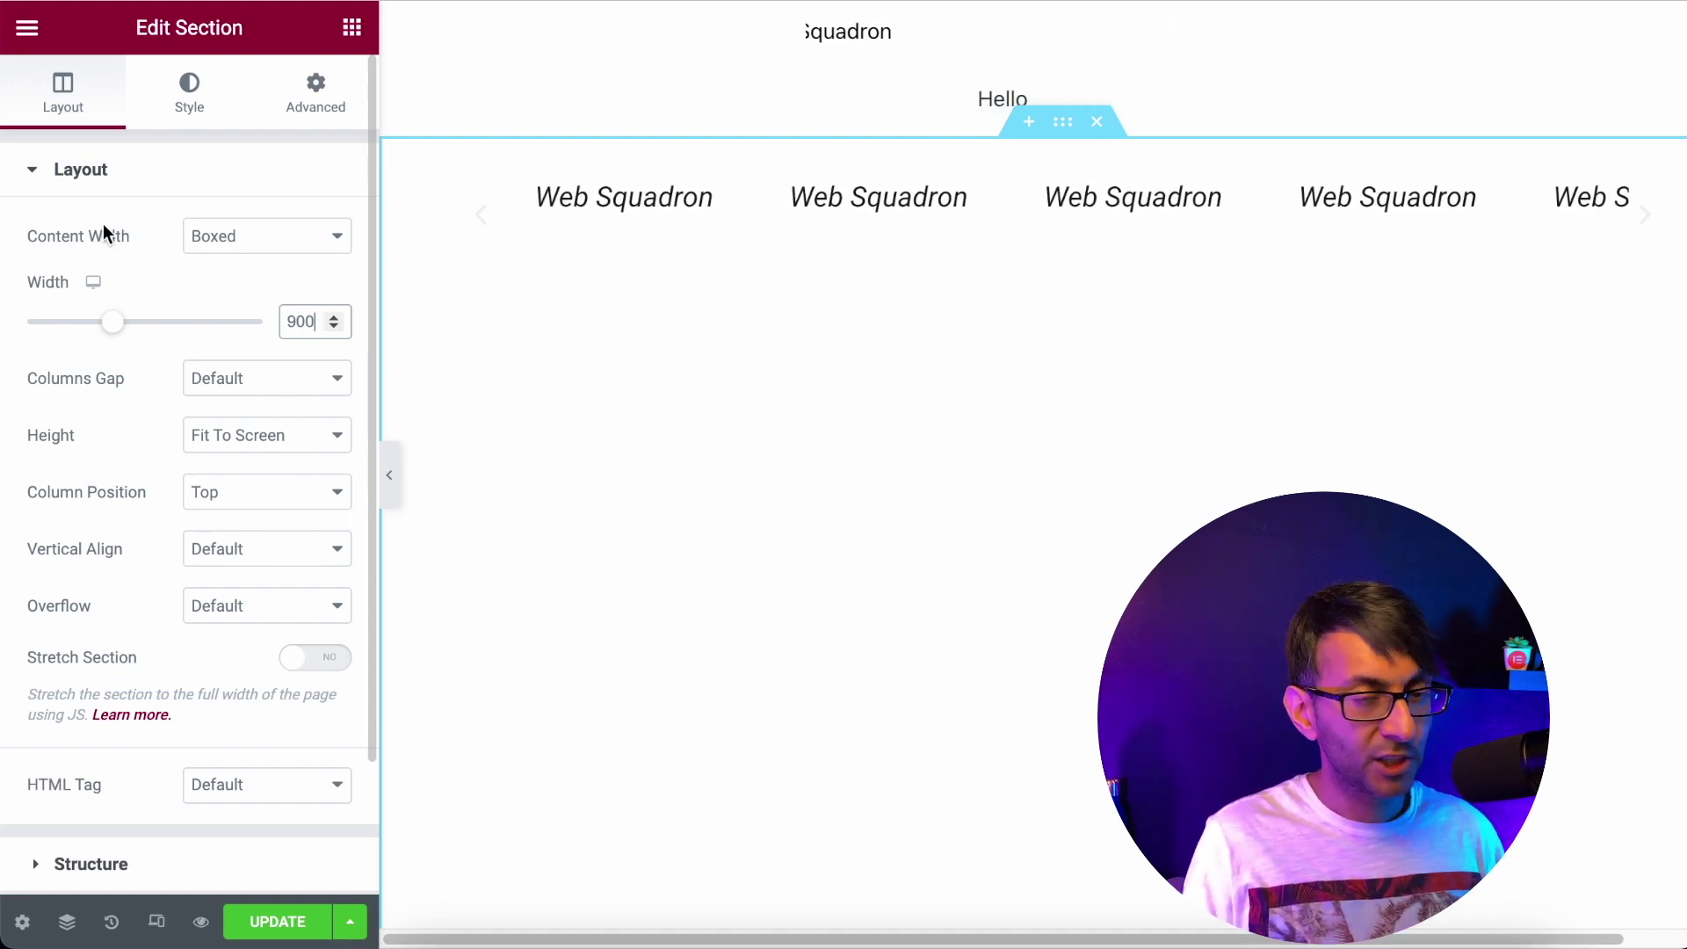
Paste a '.swiper-wrapper { transition-timing-function: linear !important }' rule into the section's Custom CSS and save.
{"action": "left_click", "coordinate": [313, 91]}
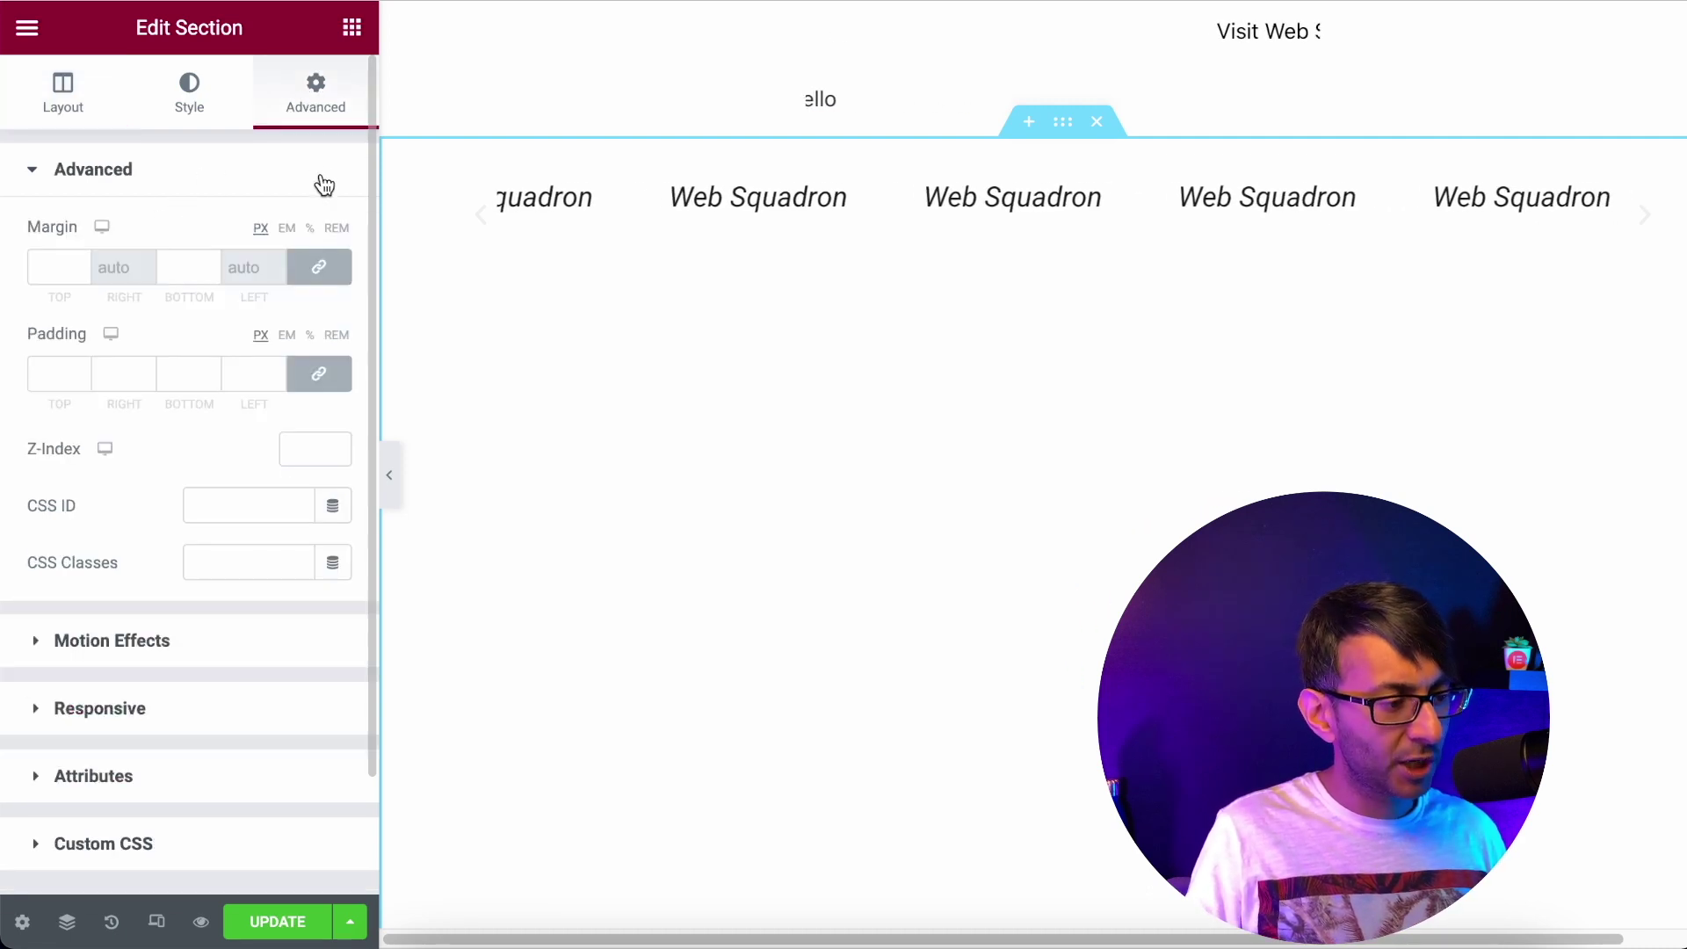
{"action": "scroll", "coordinate": [146, 742], "scroll_direction": "down", "scroll_amount": 2}
{"action": "left_click", "coordinate": [188, 713]}
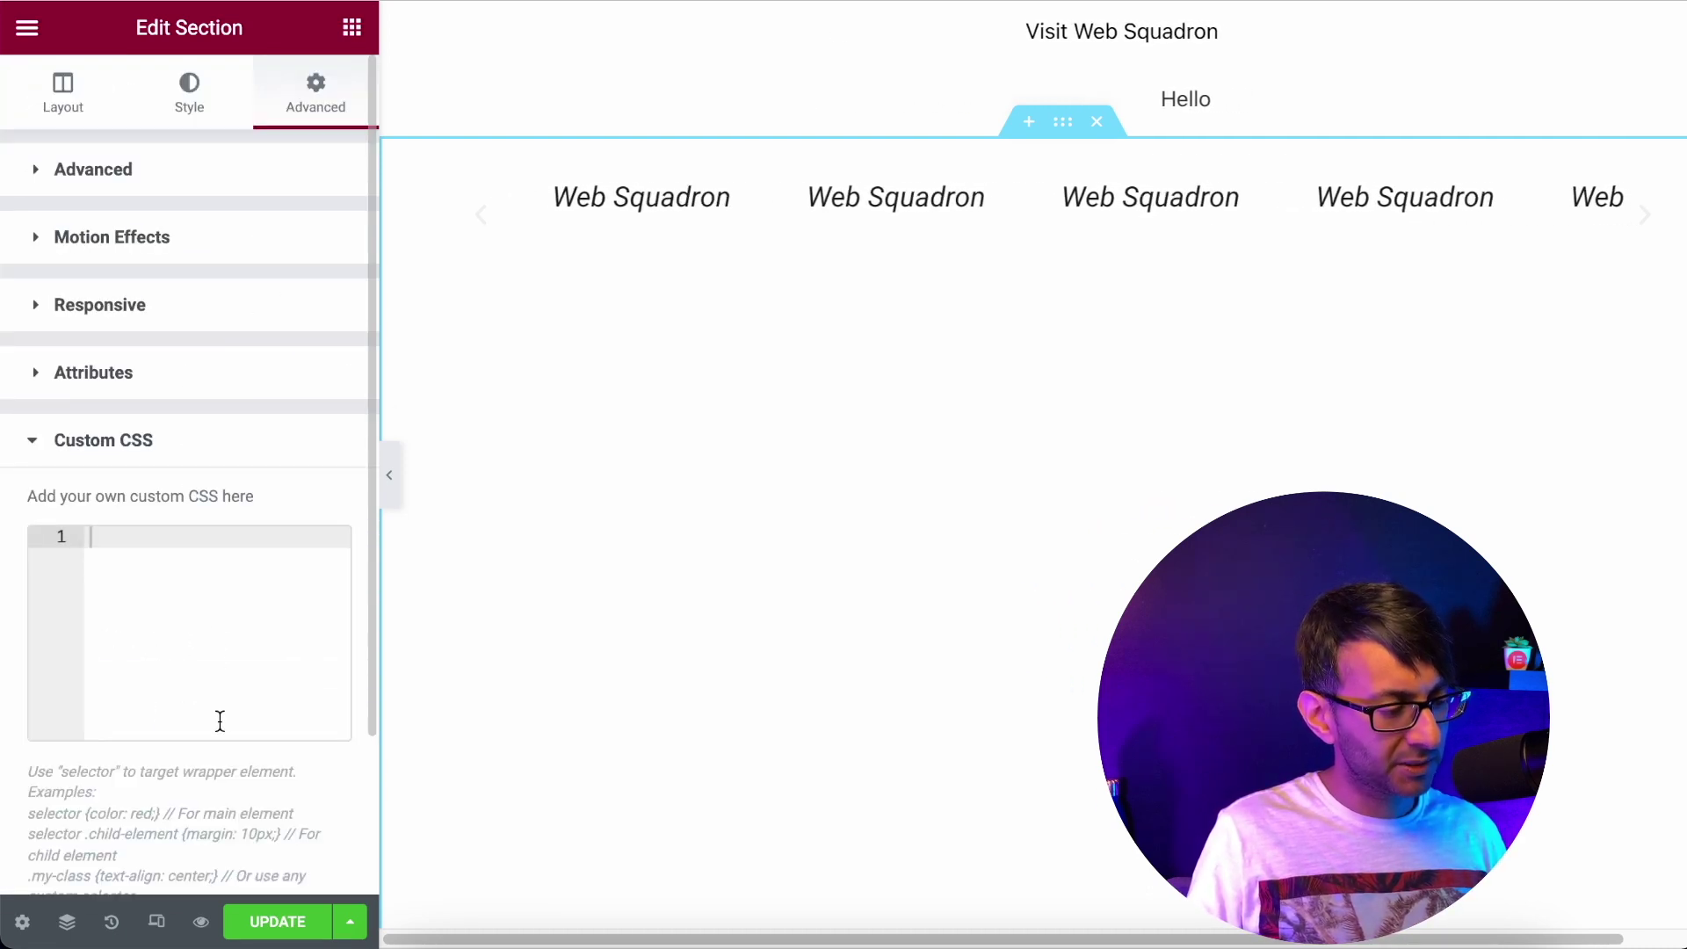
{"action": "type", "text": "selector .swiper-wrapper{   transition-timing-function: linear !important; }"}
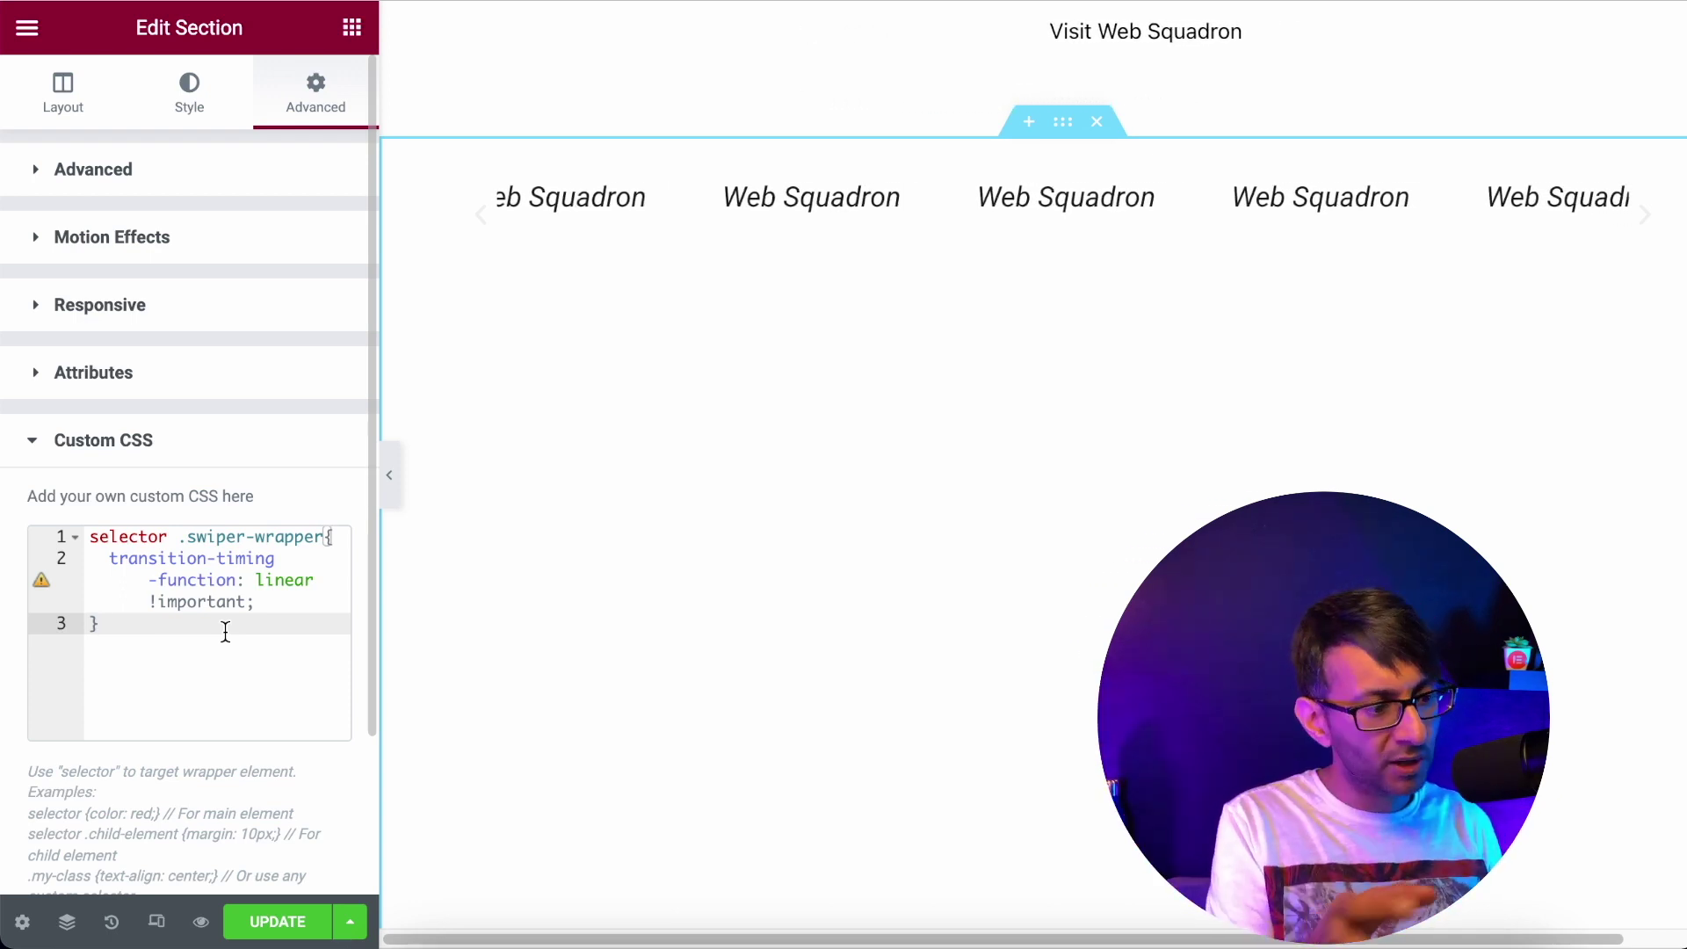
{"action": "left_click", "coordinate": [268, 922]}
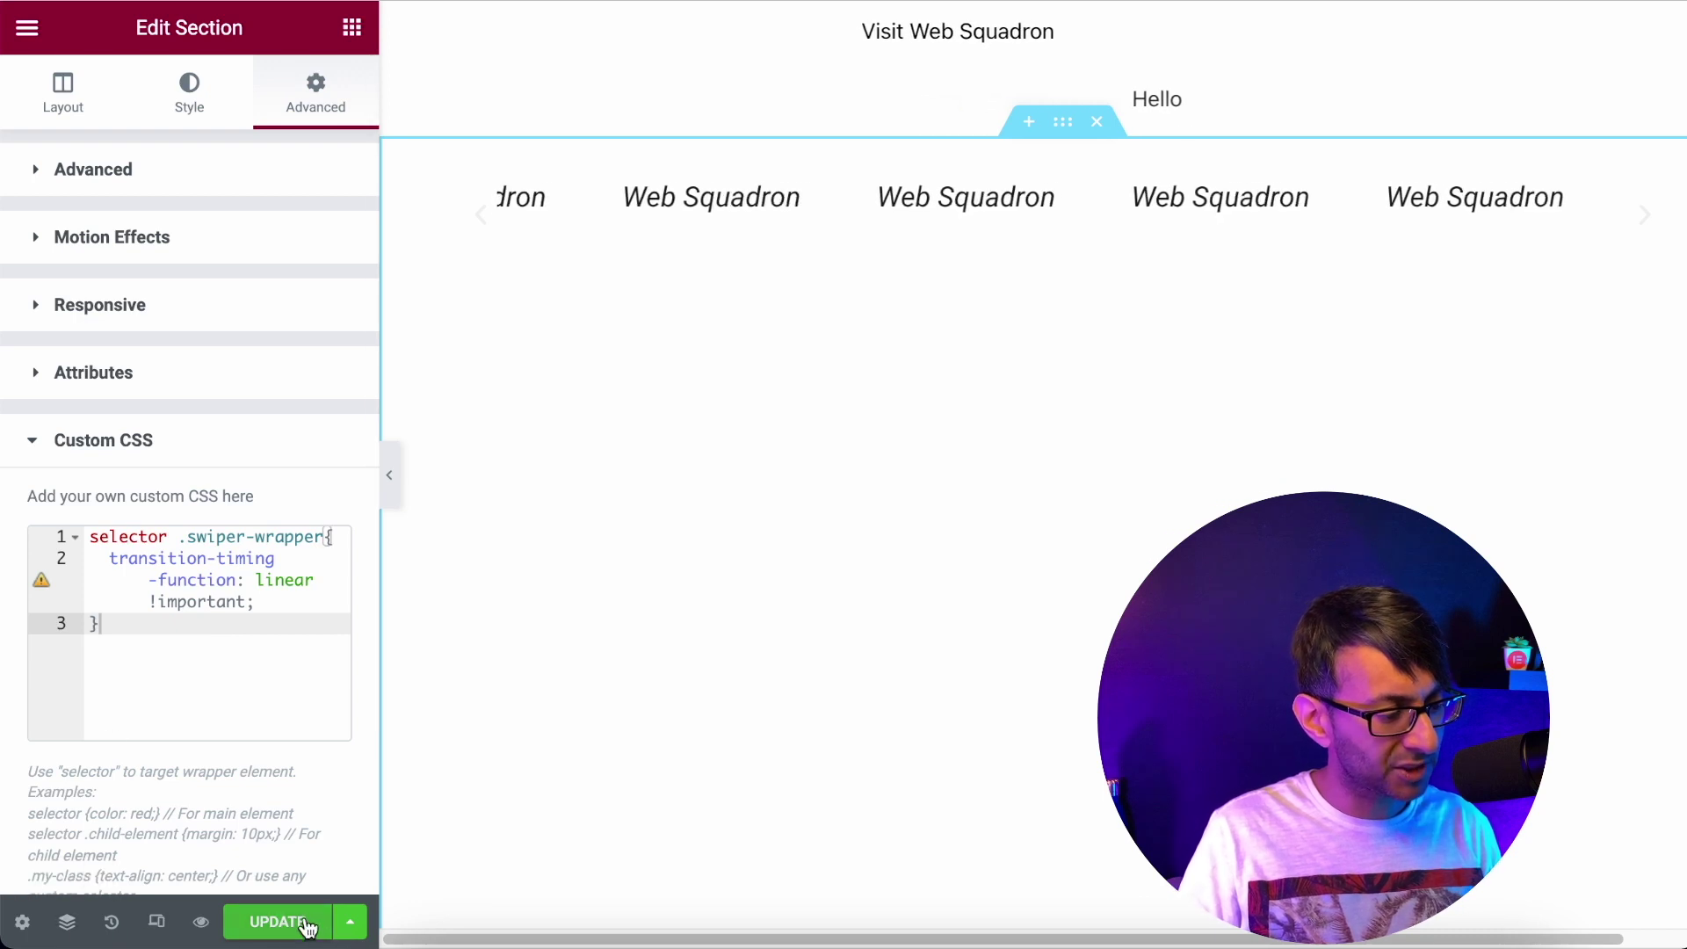
{"action": "left_click", "coordinate": [182, 933]}
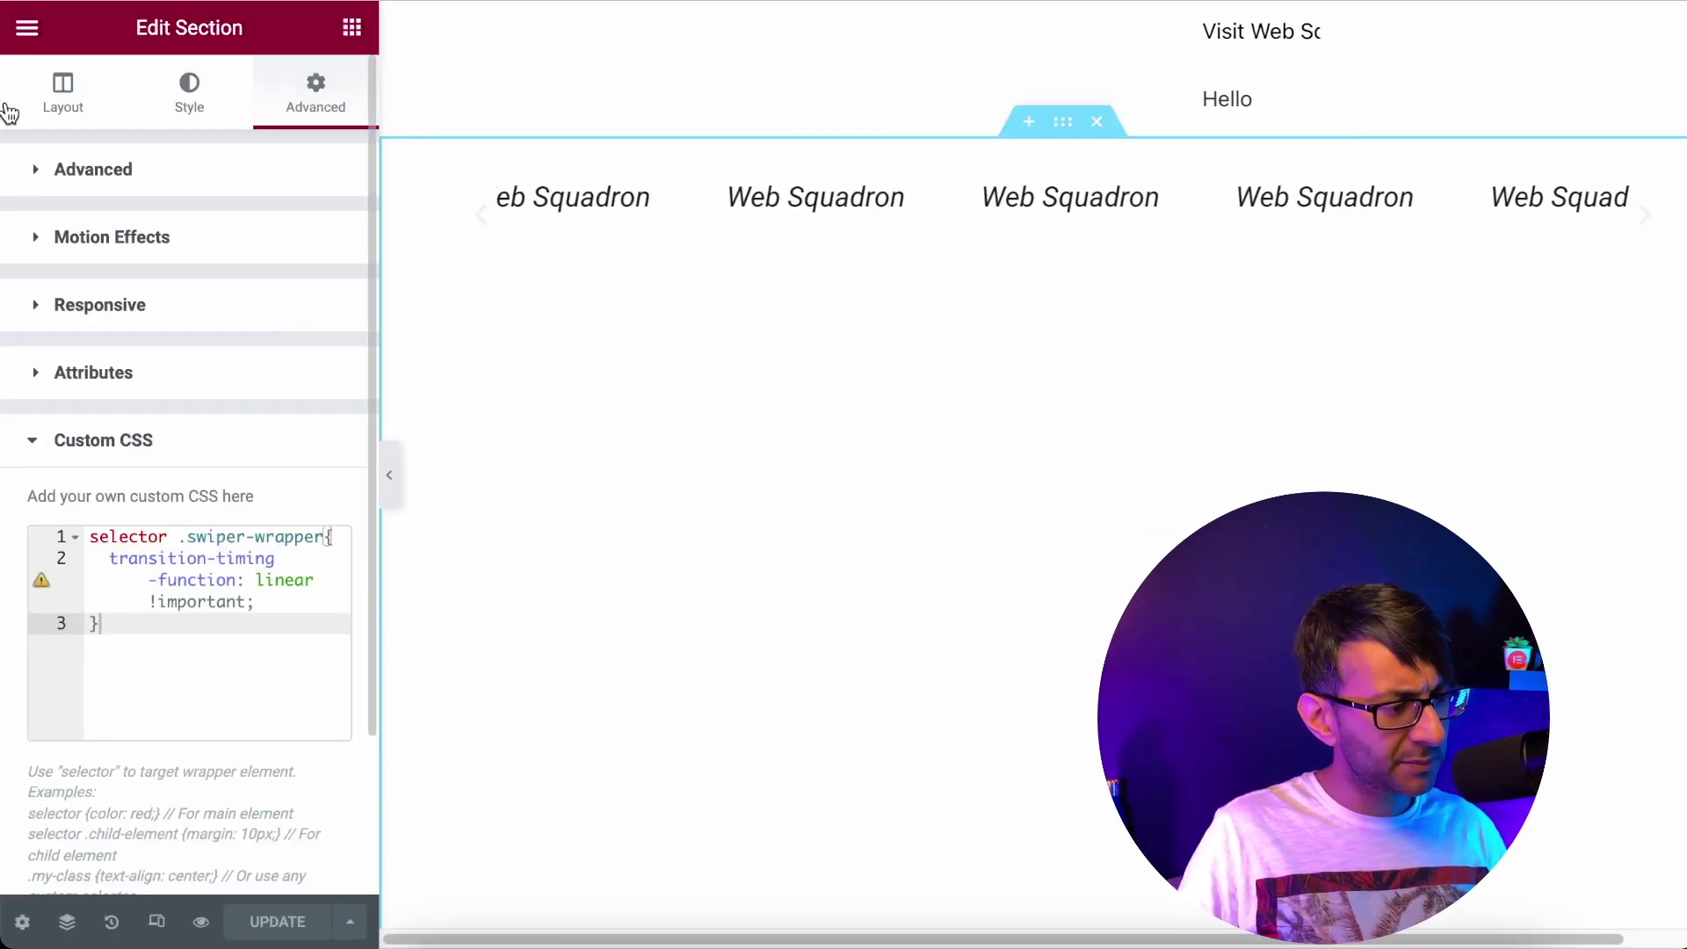
Check the carousel section's layout: boxed 900 width with Fit To Screen height.
{"action": "left_click", "coordinate": [27, 103]}
Select the testimonial carousel and set Transition Duration under Additional Options to 2500.
{"action": "scroll", "coordinate": [215, 580], "scroll_direction": "down", "scroll_amount": 3}
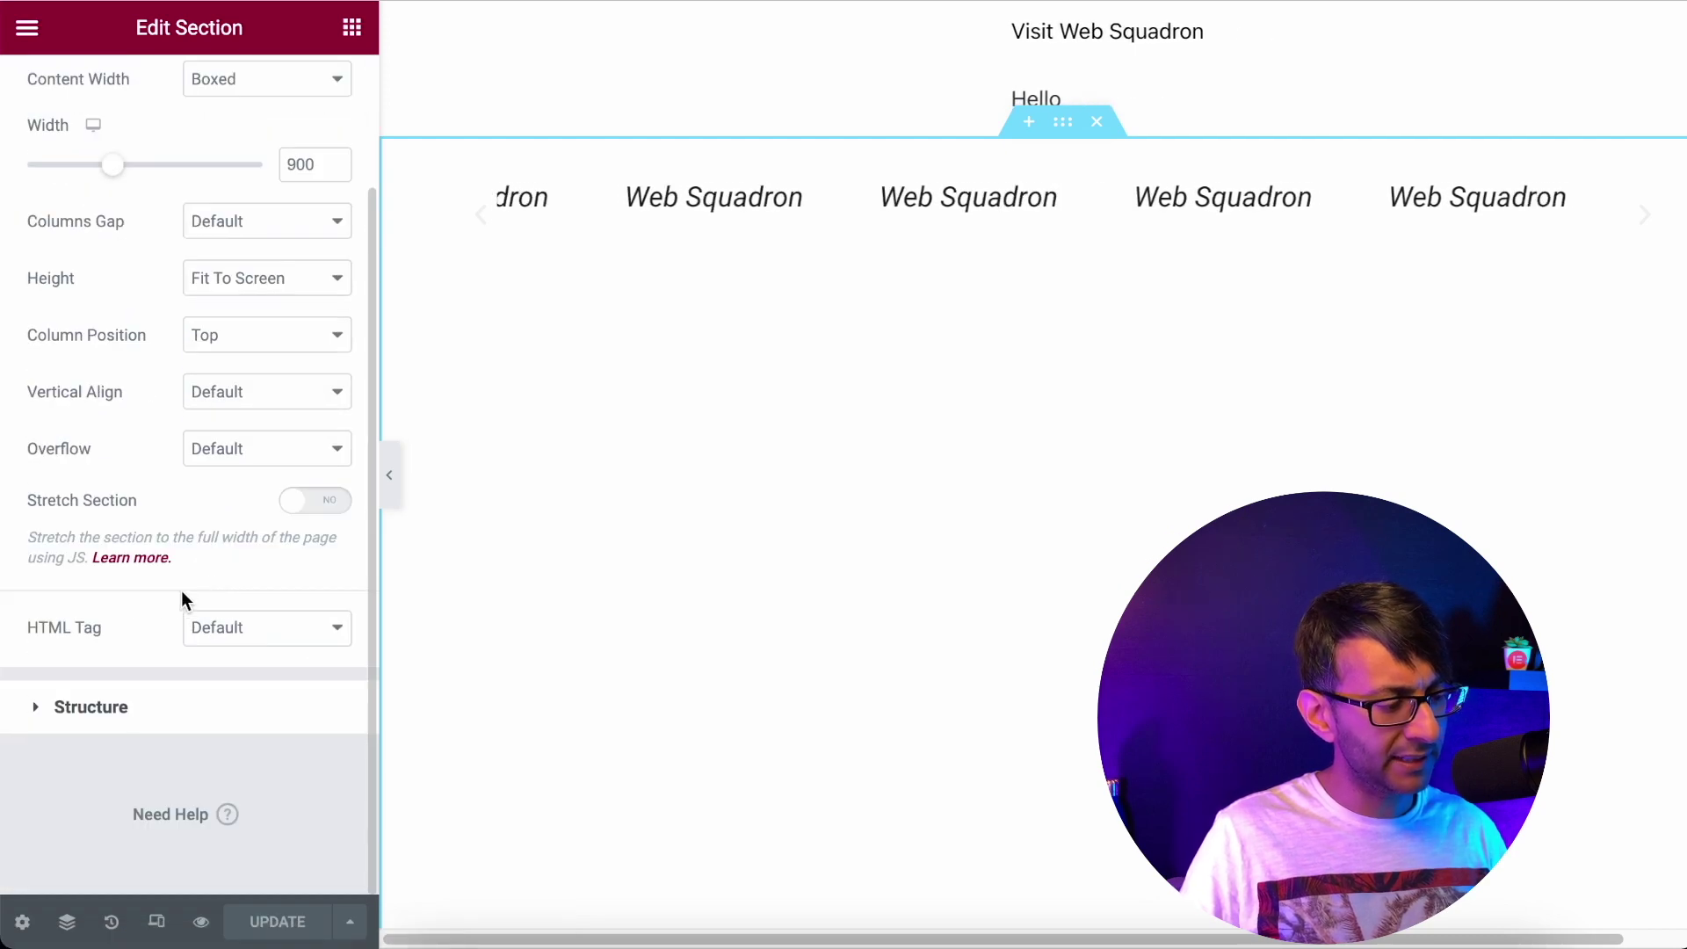
{"action": "left_click", "coordinate": [1119, 236]}
{"action": "scroll", "coordinate": [76, 603], "scroll_direction": "down", "scroll_amount": 6}
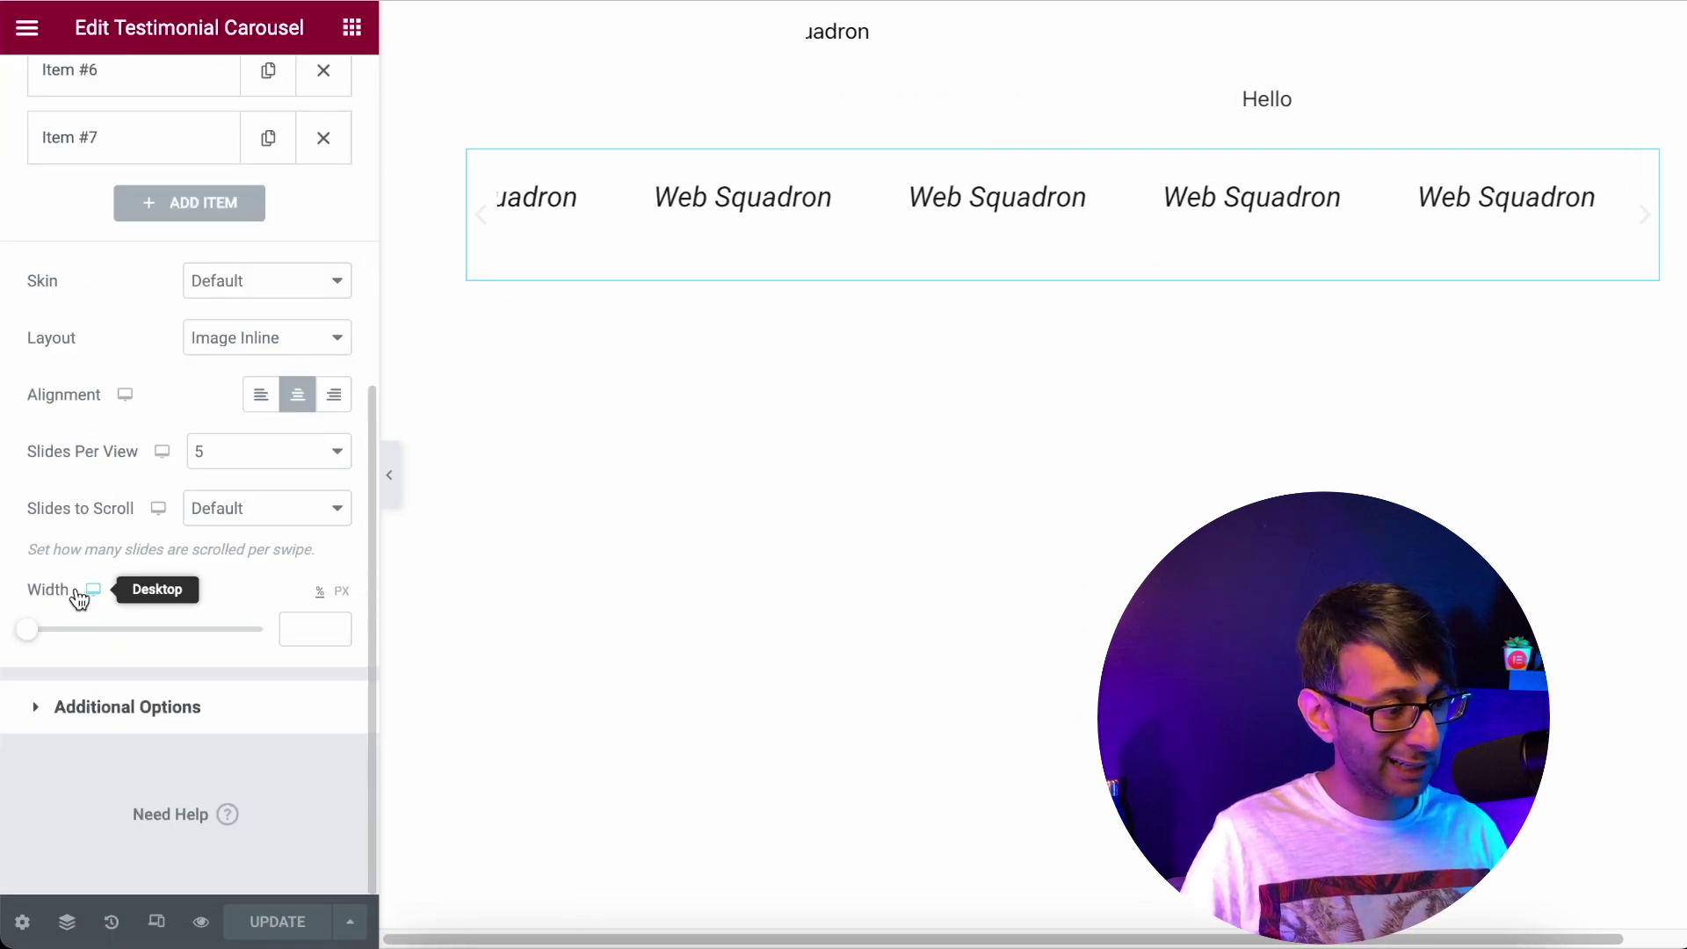
{"action": "left_click", "coordinate": [97, 708]}
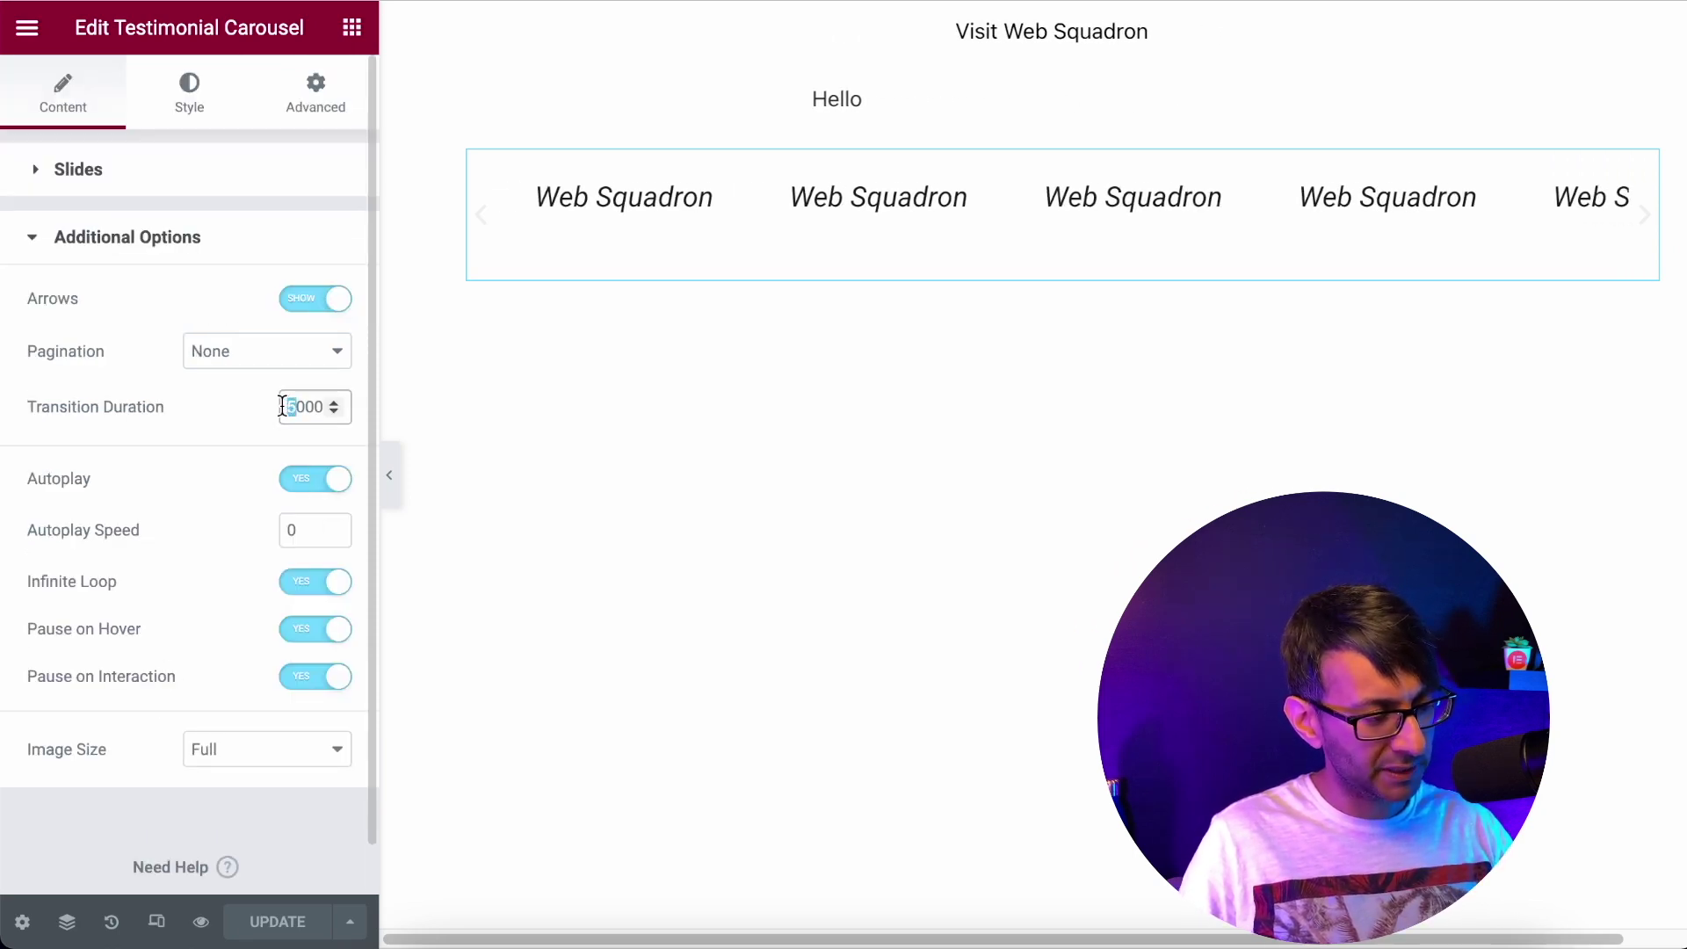
{"action": "type", "text": "2"}
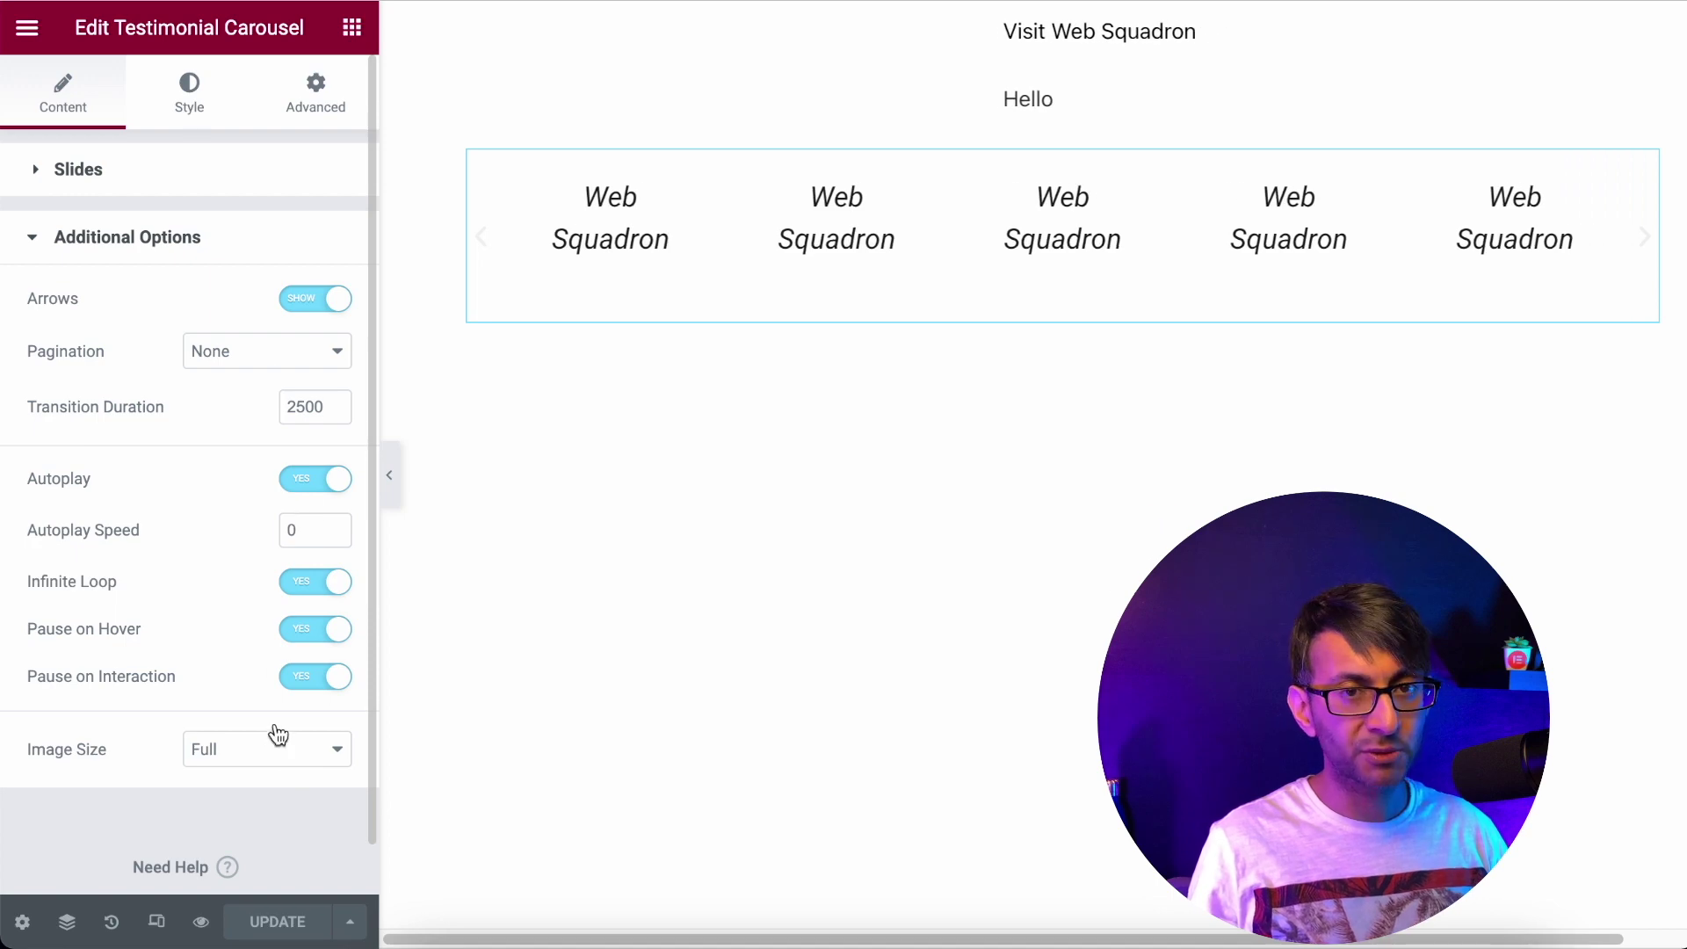
Set the testimonial carousel's Slides Per View to 7 in the Content tab.
{"action": "left_click", "coordinate": [189, 87]}
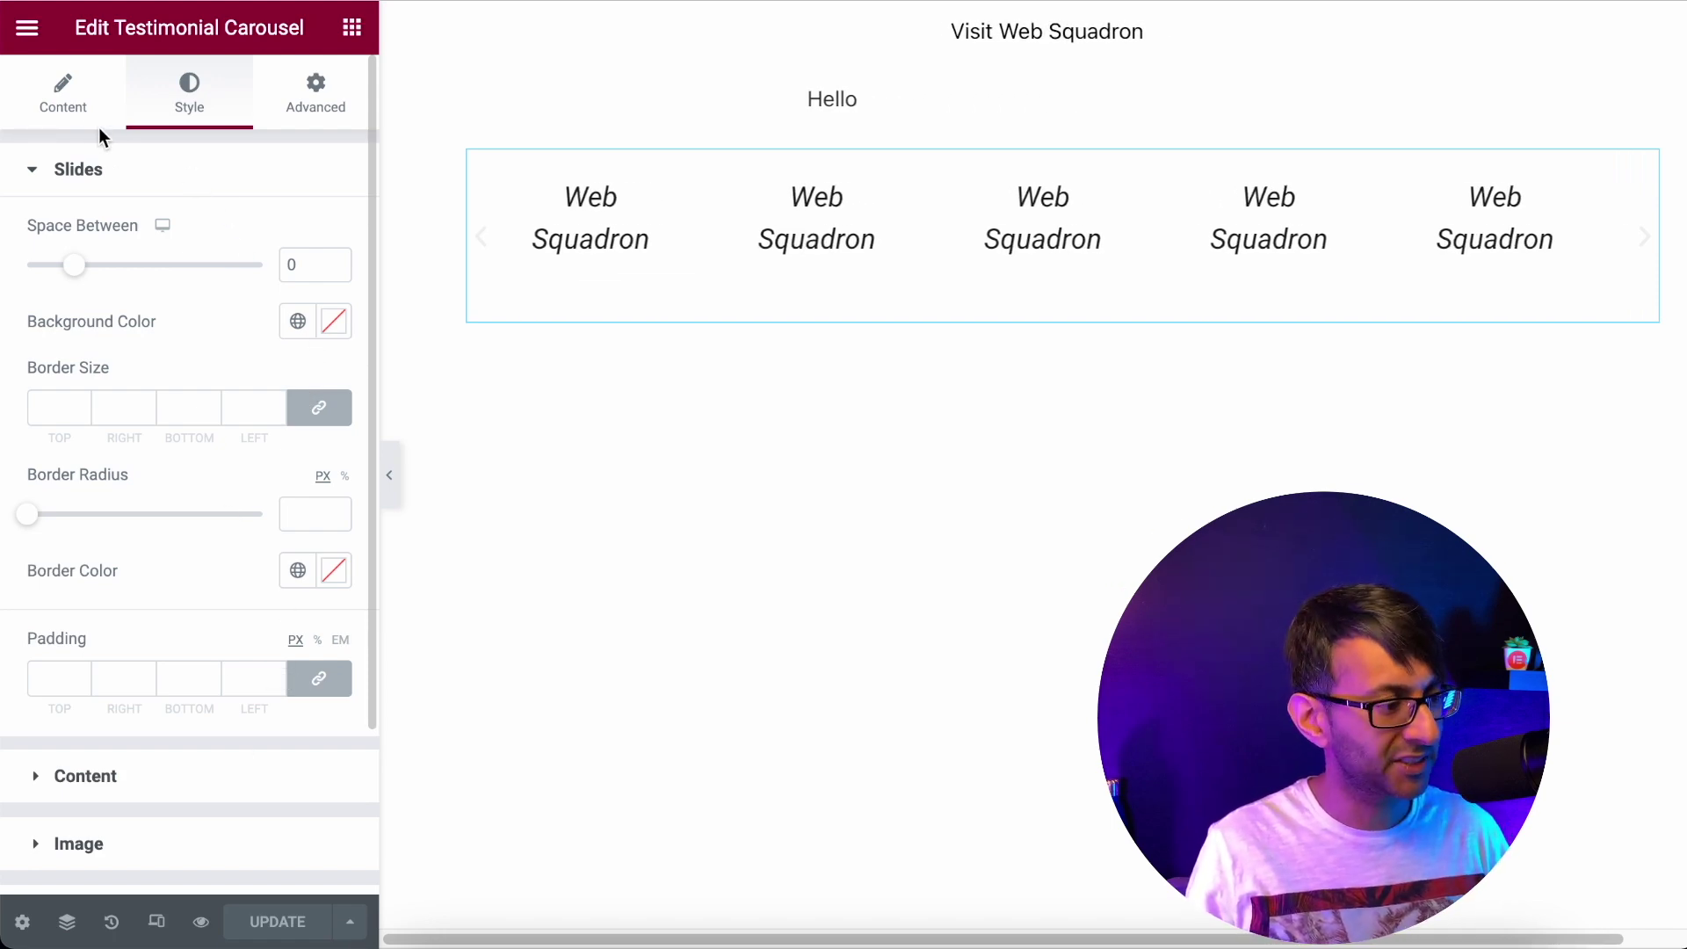
{"action": "left_click", "coordinate": [62, 110]}
{"action": "scroll", "coordinate": [246, 638], "scroll_direction": "down", "scroll_amount": 3}
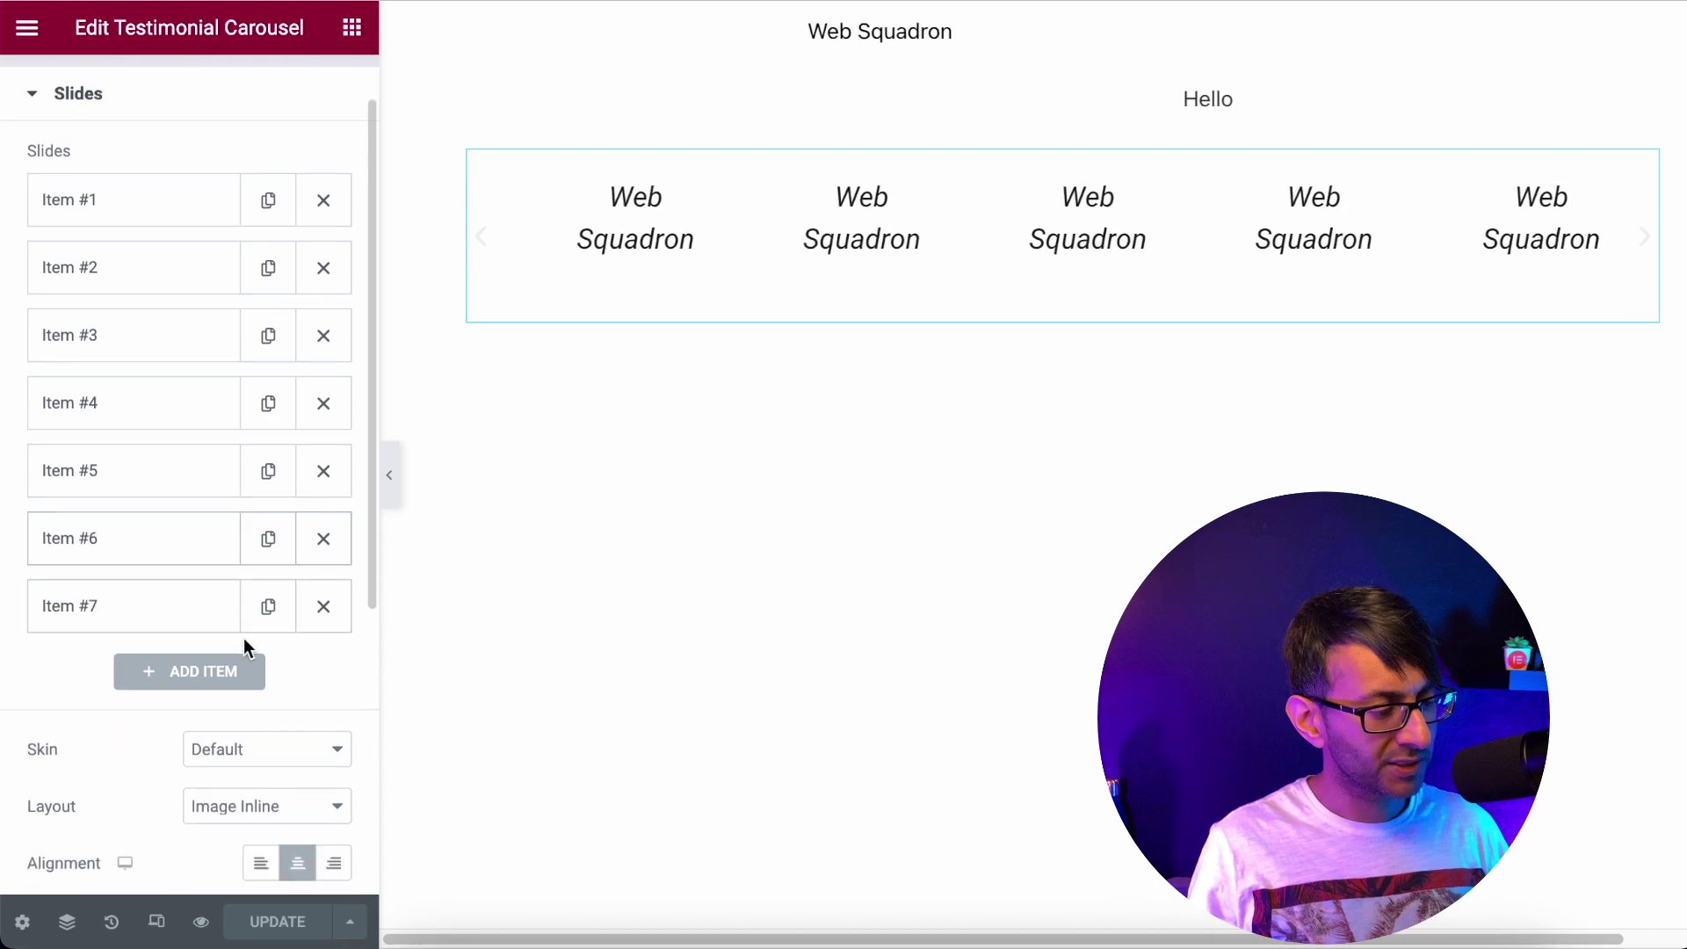
{"action": "scroll", "coordinate": [255, 672], "scroll_direction": "down", "scroll_amount": 3}
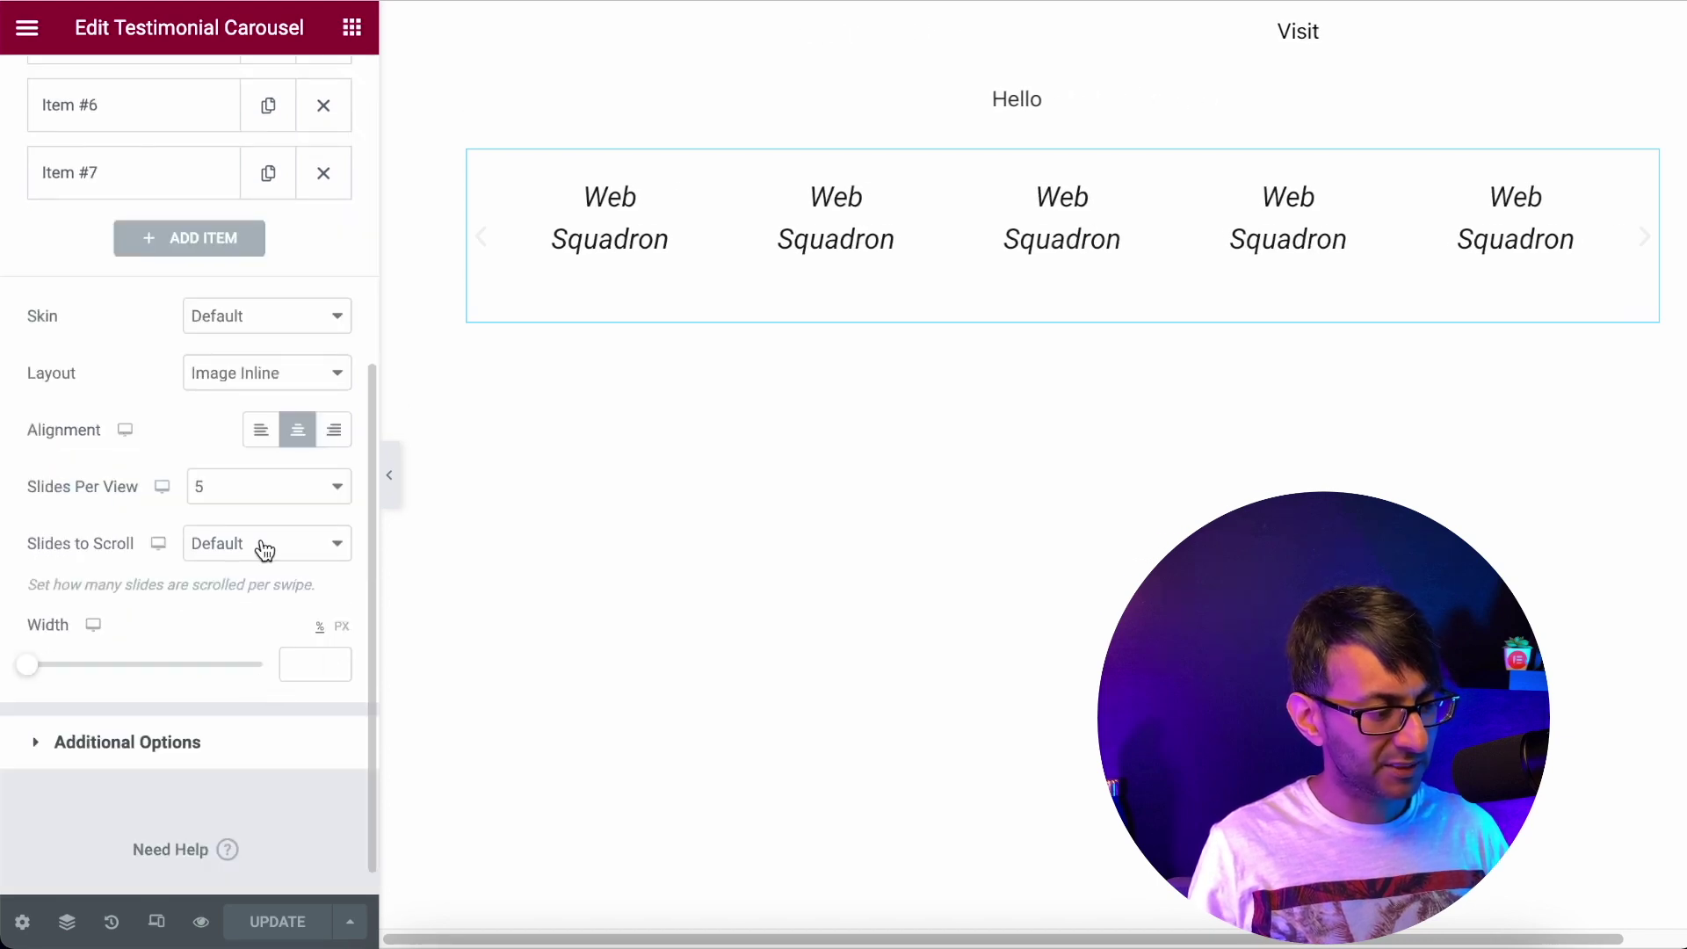
{"action": "left_click", "coordinate": [261, 488]}
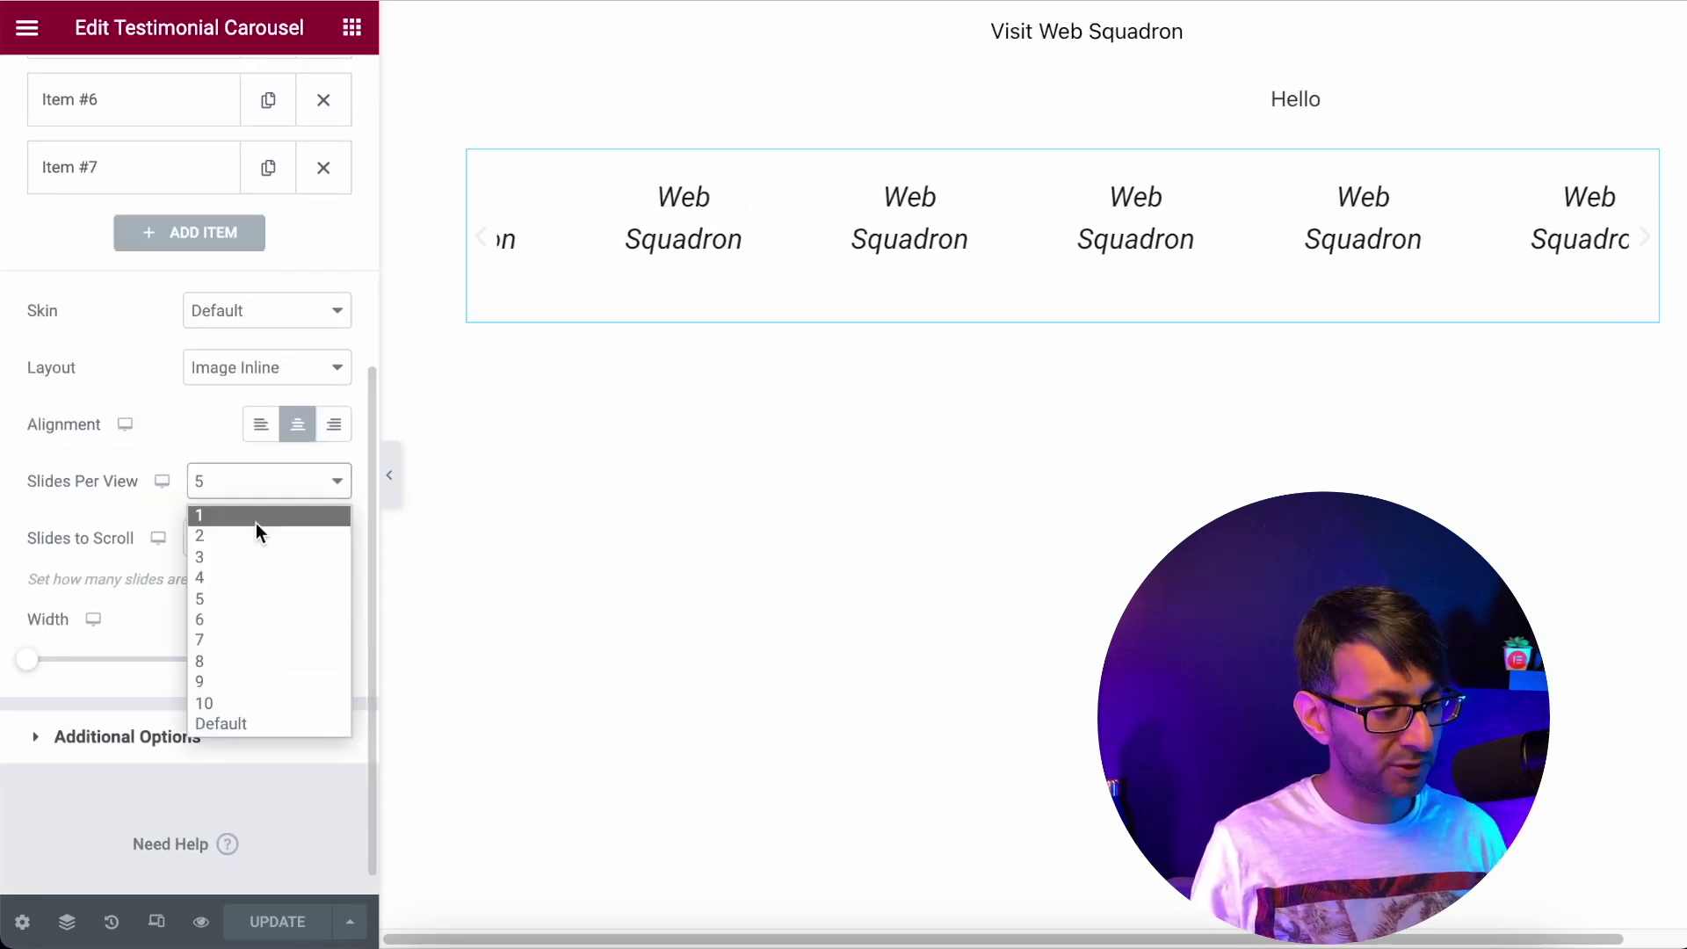
{"action": "left_click", "coordinate": [250, 636]}
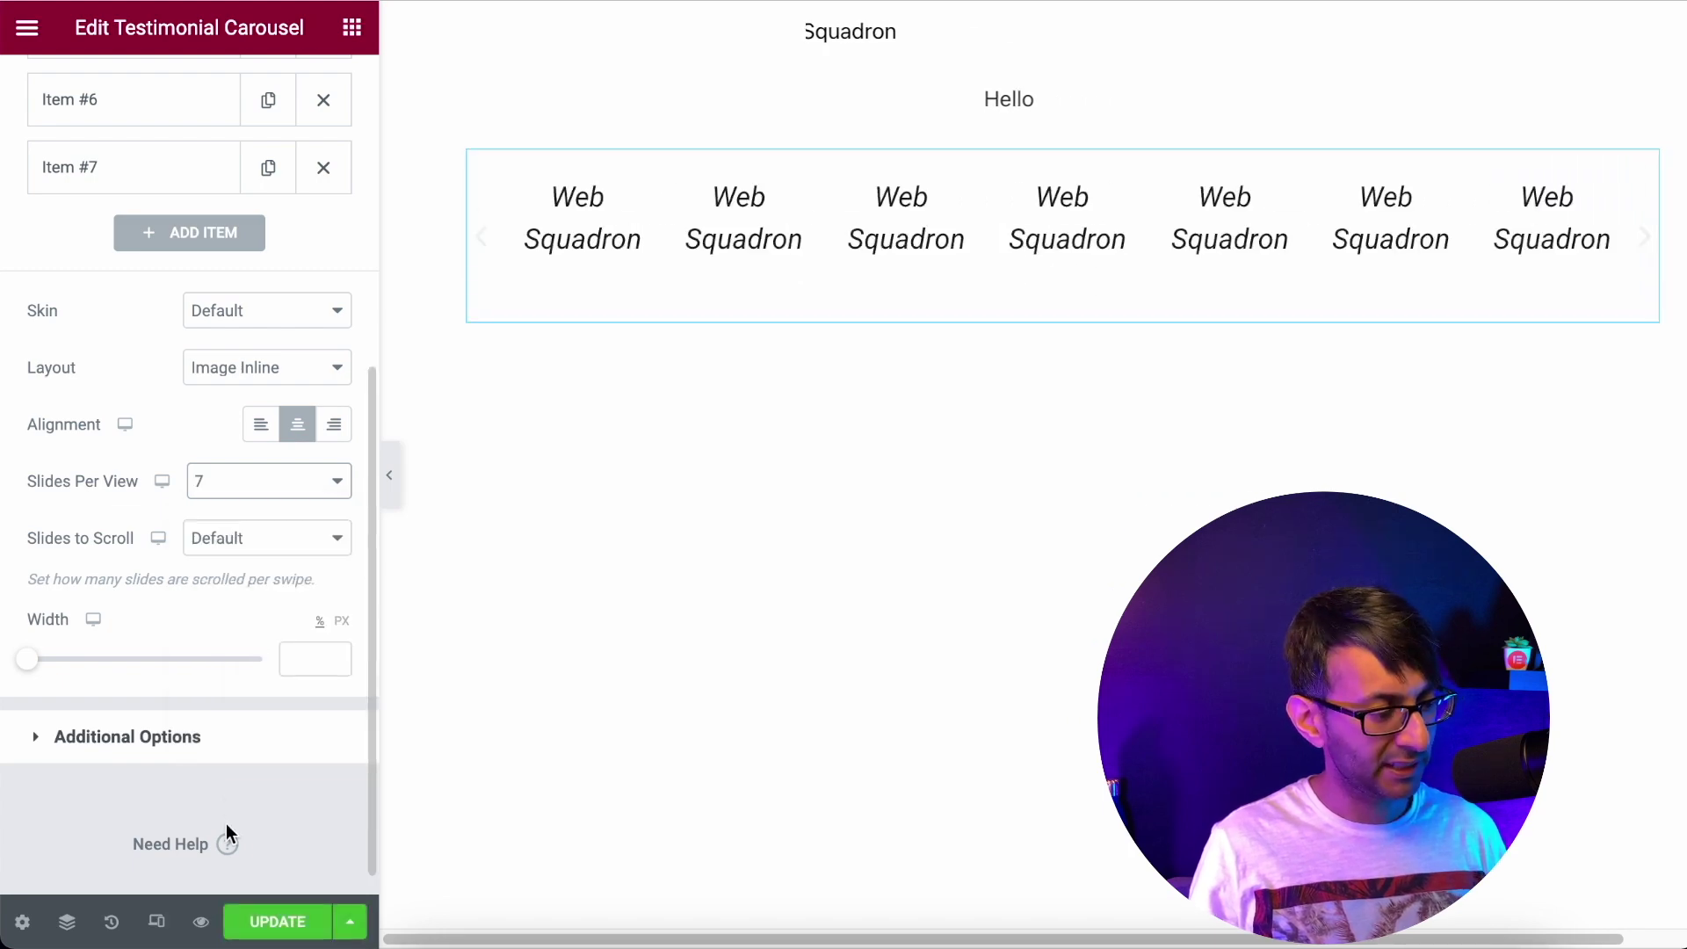
{"action": "left_click", "coordinate": [127, 736]}
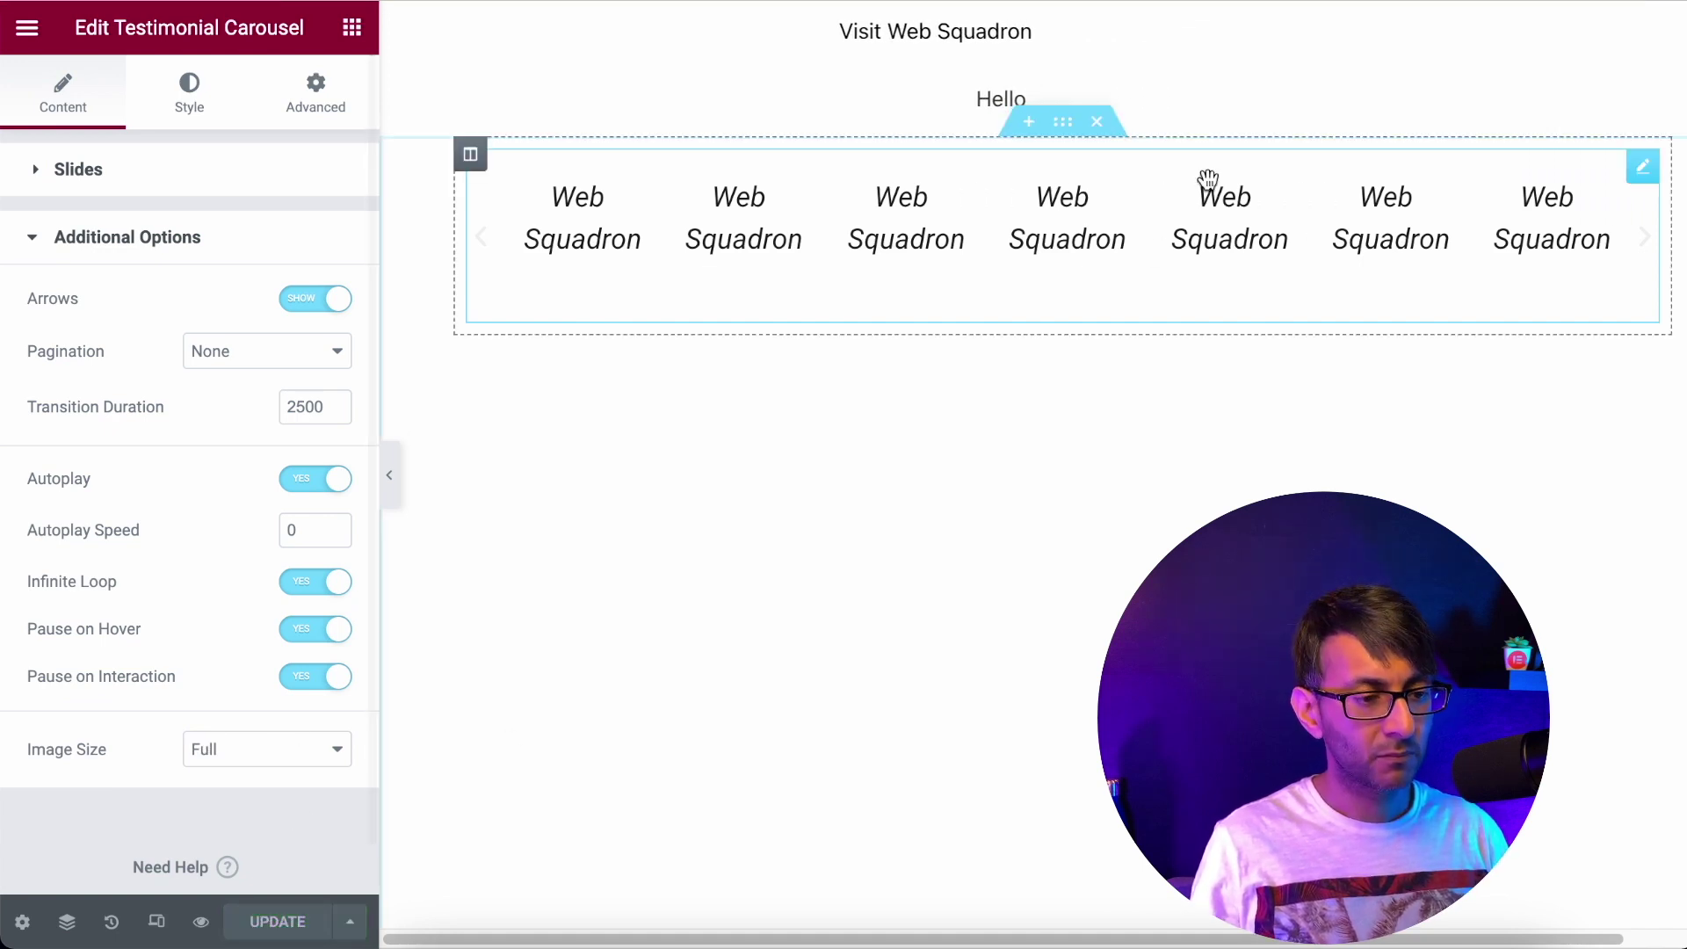
Change the carousel's transition duration to 500 and update the page.
{"action": "key", "text": "ctrl+Tab"}
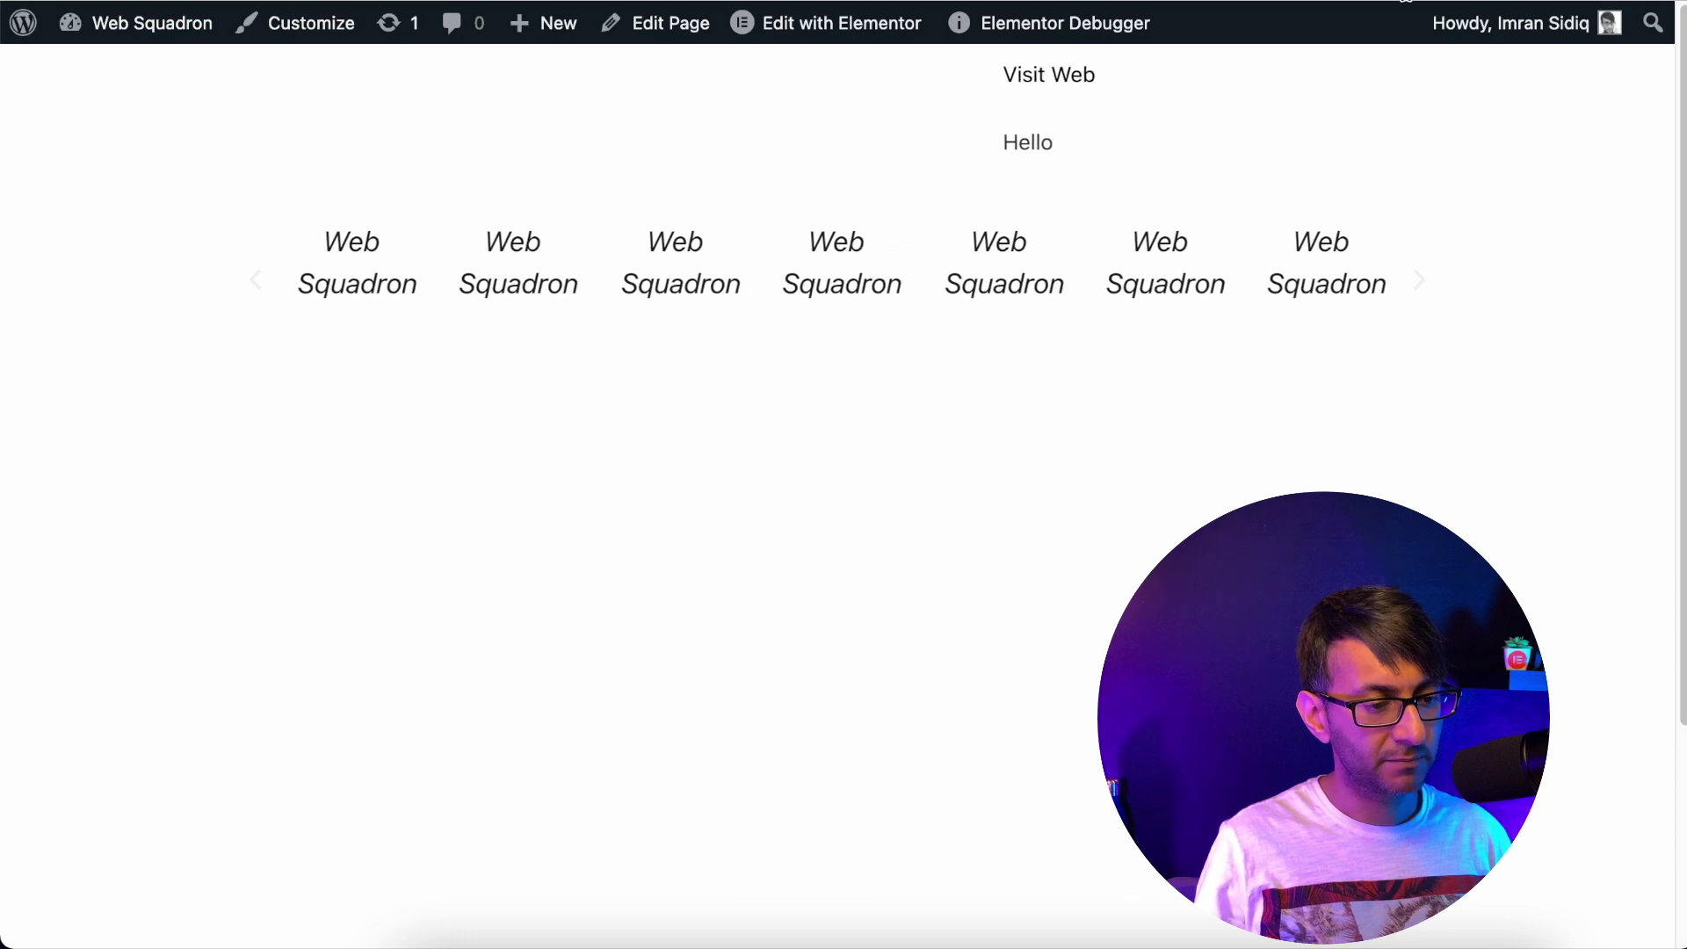
{"action": "key", "text": "ctrl+Tab"}
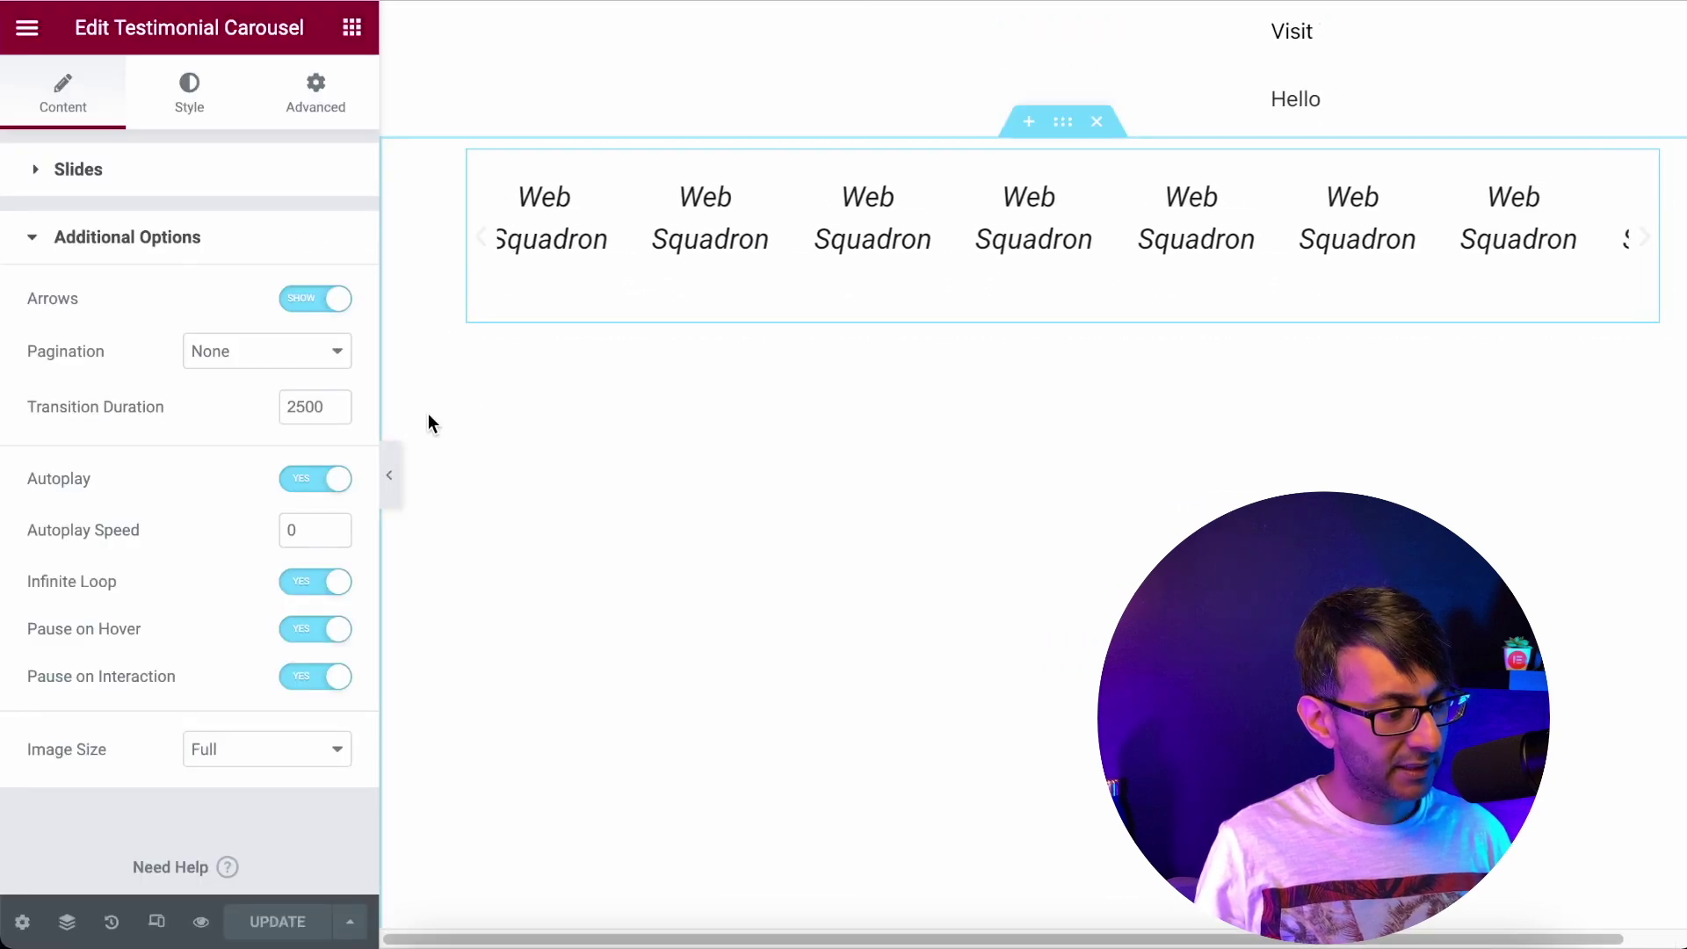
{"action": "left_click_drag", "start_coordinate": [316, 409], "coordinate": [270, 403]}
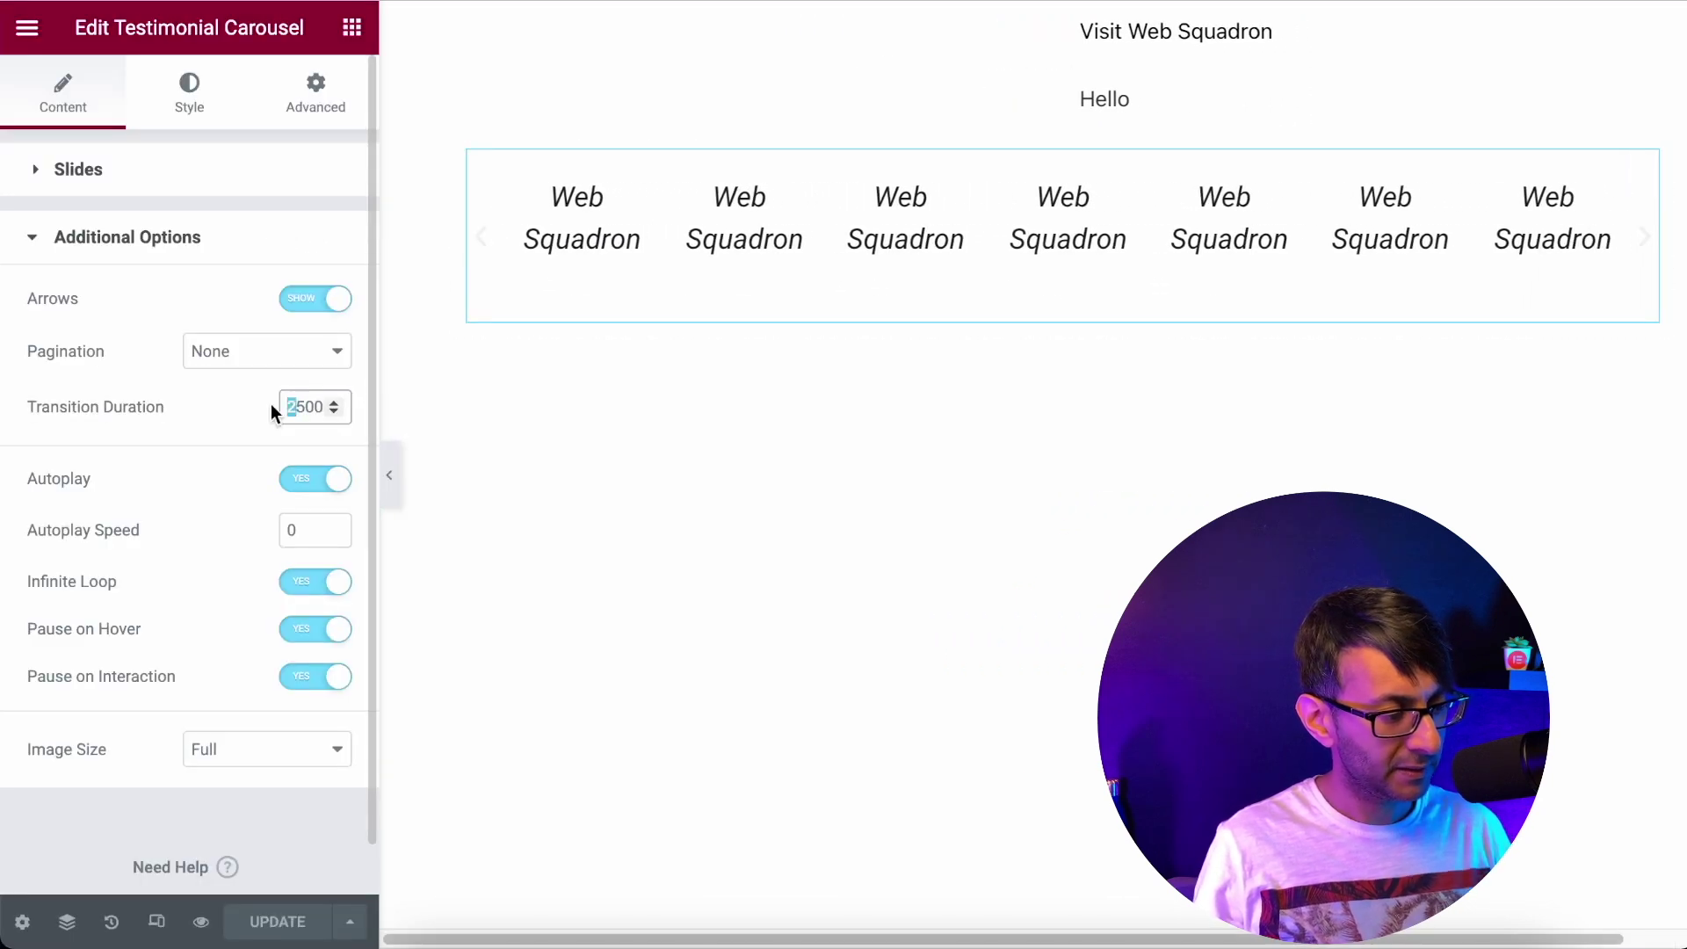
{"action": "type", "text": "500"}
{"action": "left_click", "coordinate": [278, 922]}
Check the faster transition on the live page, then restore 2500 and update.
{"action": "key", "text": "ctrl+Tab"}
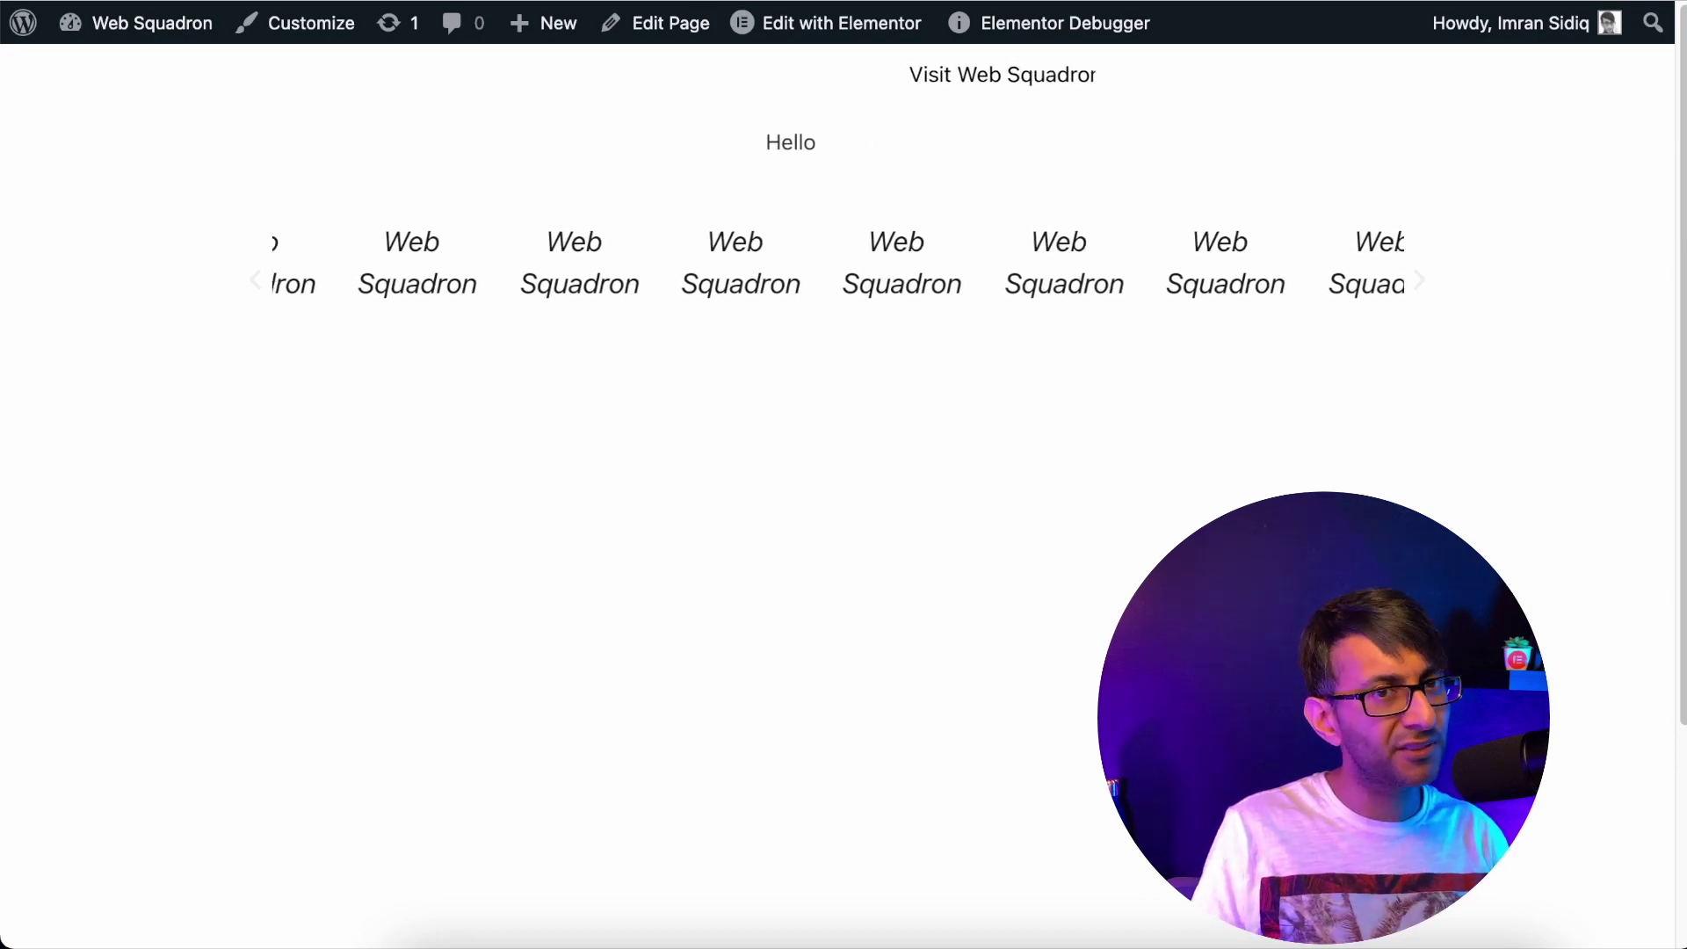
{"action": "key", "text": "ctrl+shift+Tab"}
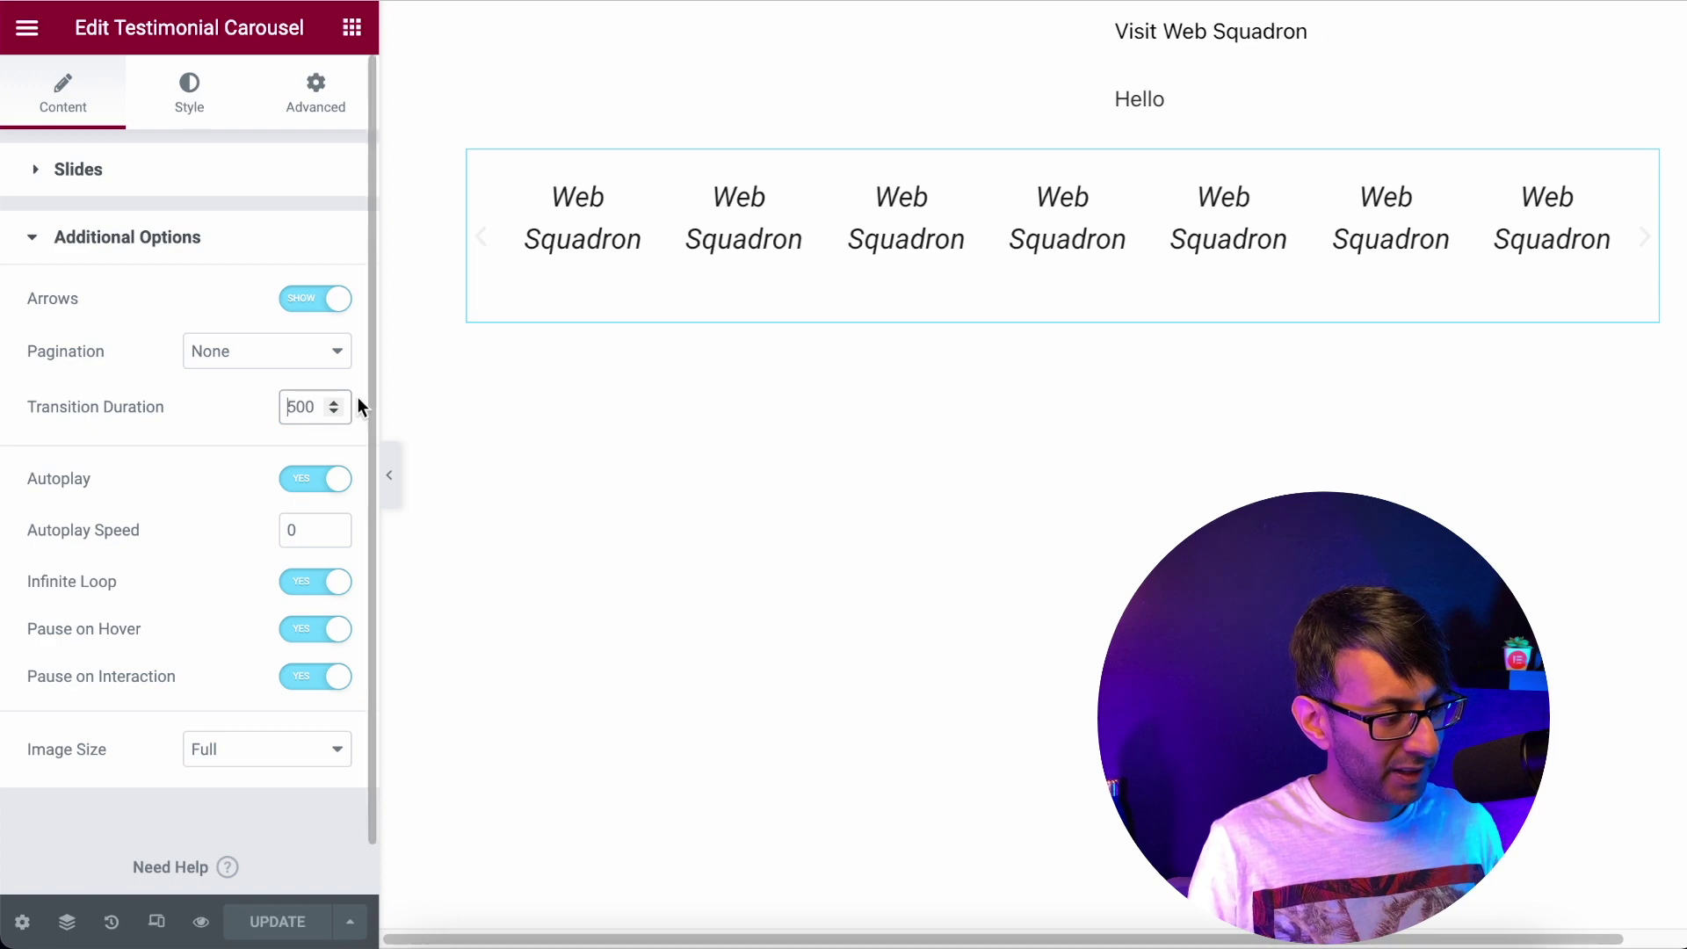
{"action": "left_click", "coordinate": [287, 406]}
{"action": "type", "text": "2"}
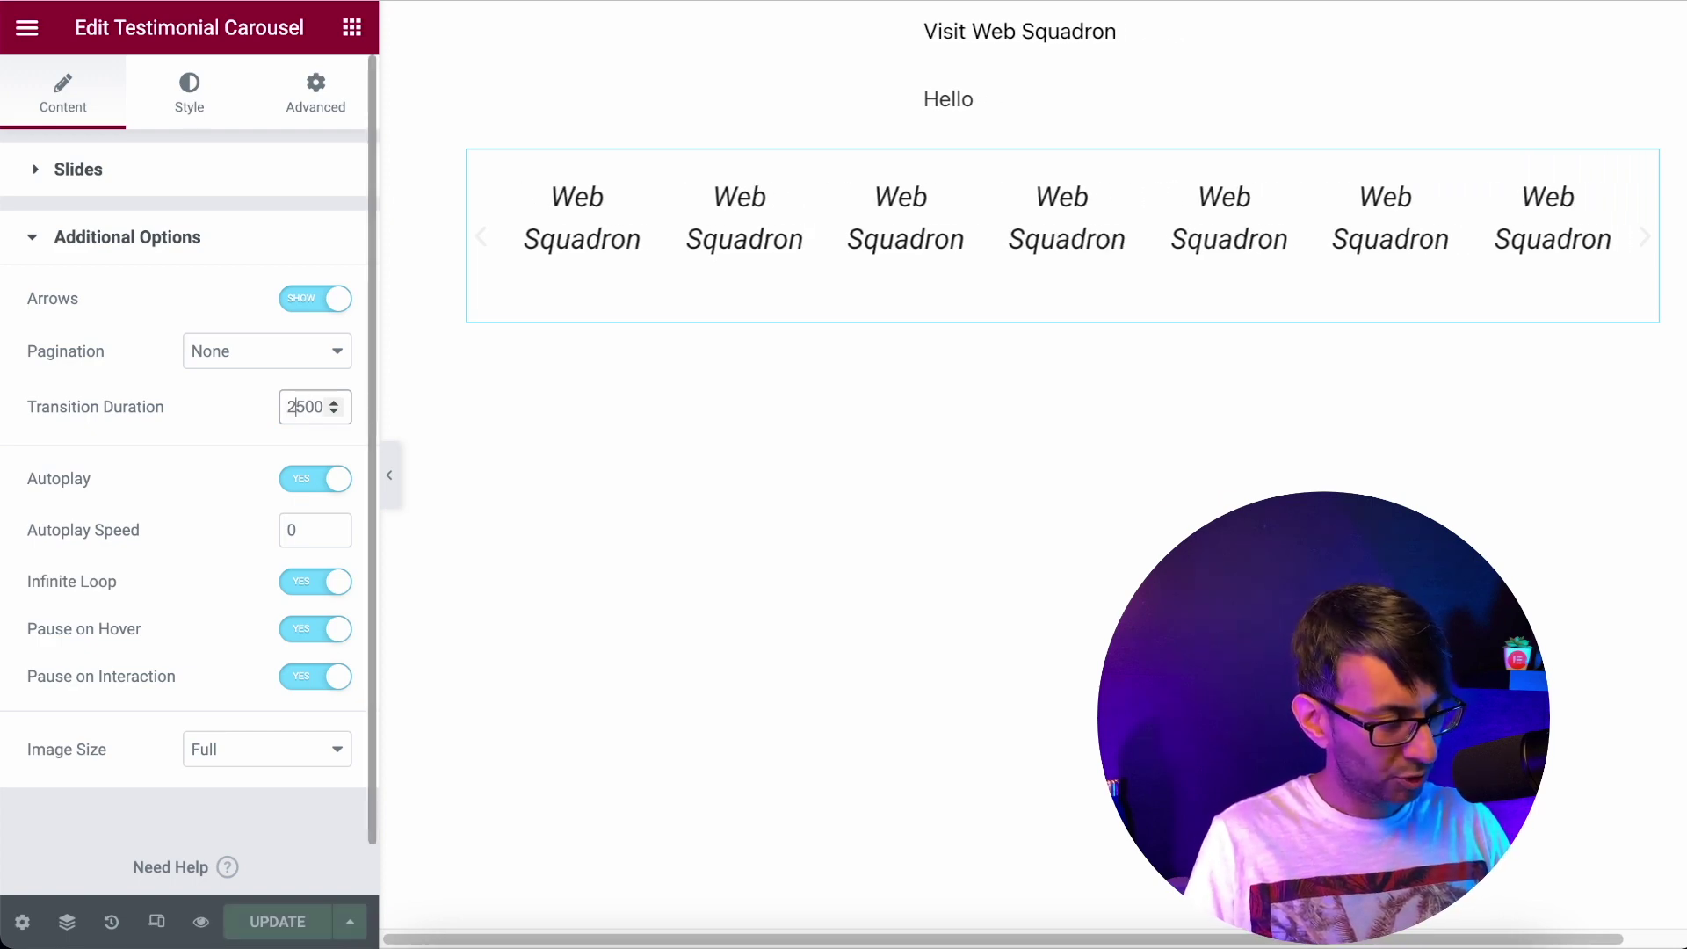
{"action": "left_click", "coordinate": [277, 921]}
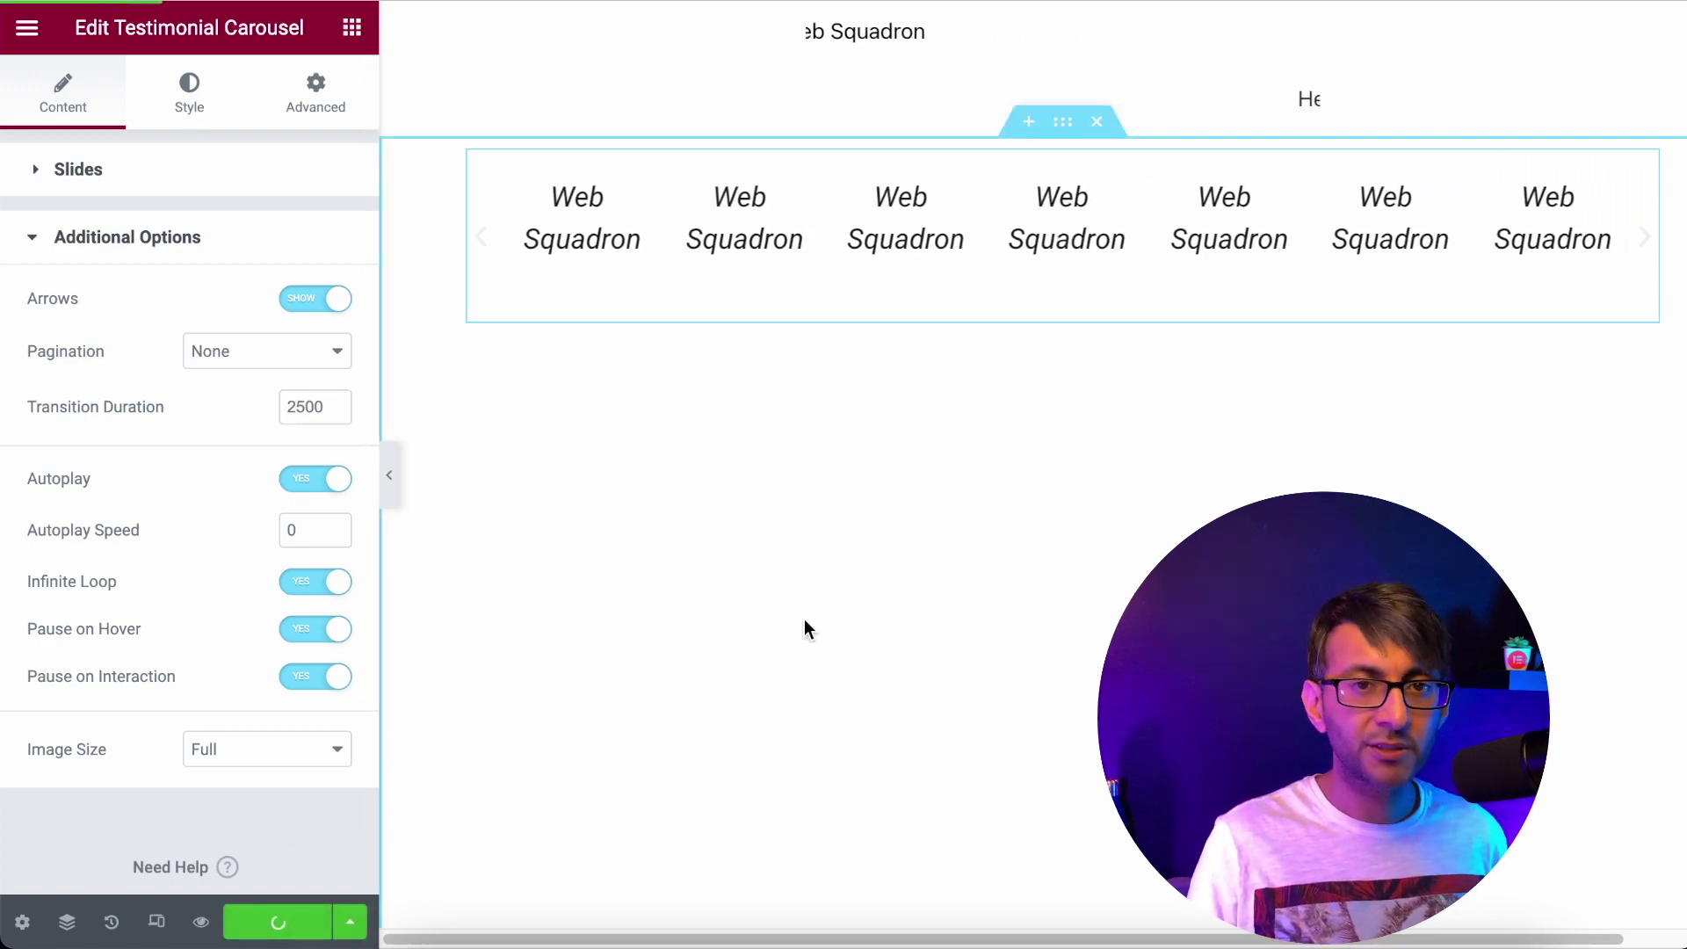